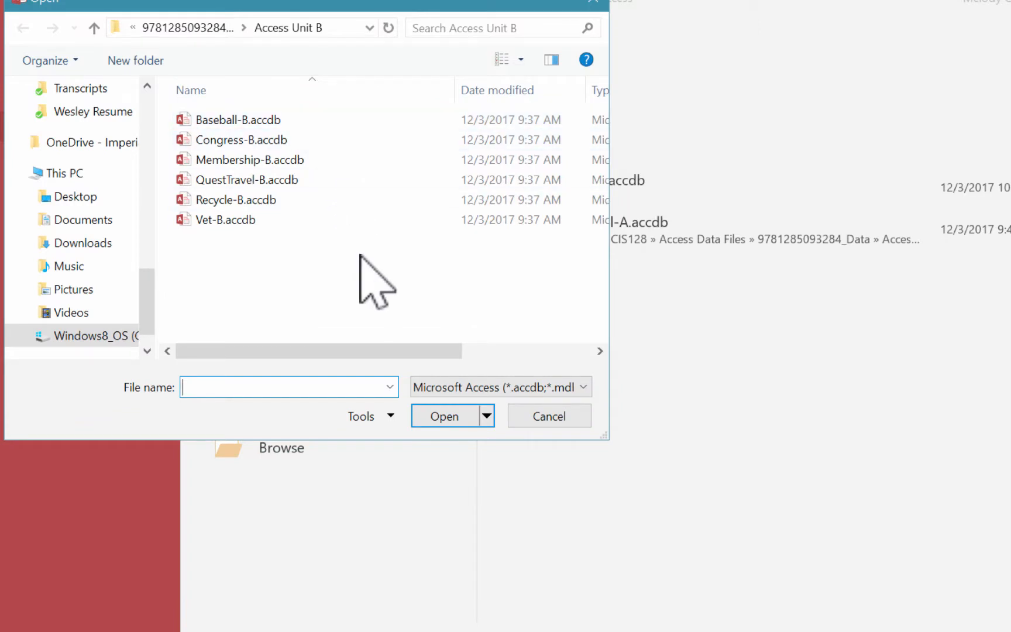
Step: Open the QuestTravel-B.accdb database, enable its content, and widen the object list so full object names fit
{"action": "double_click", "coordinate": [234, 180]}
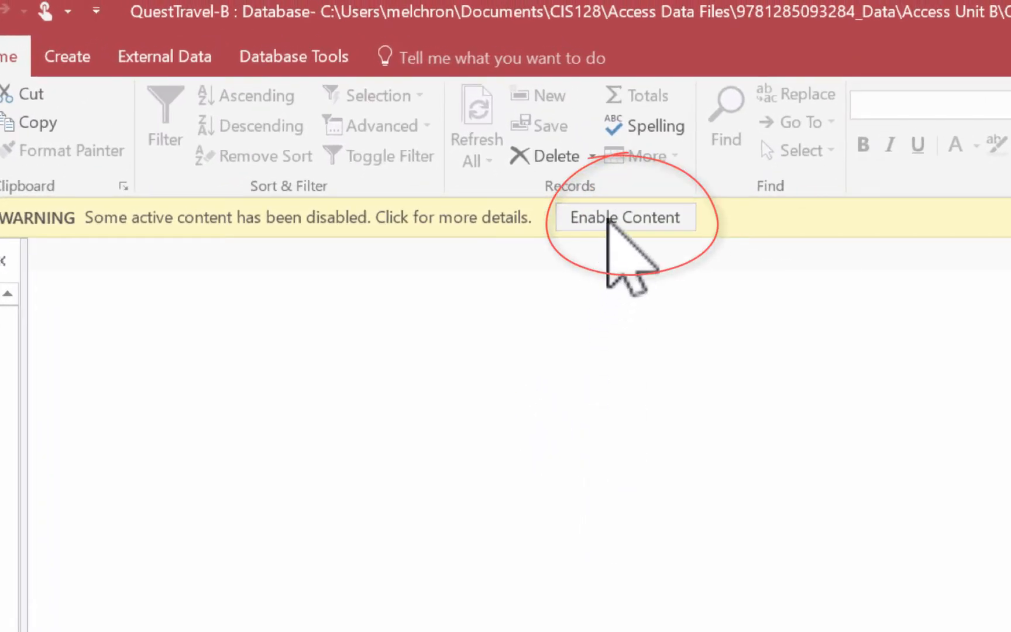
{"action": "left_click", "coordinate": [610, 216]}
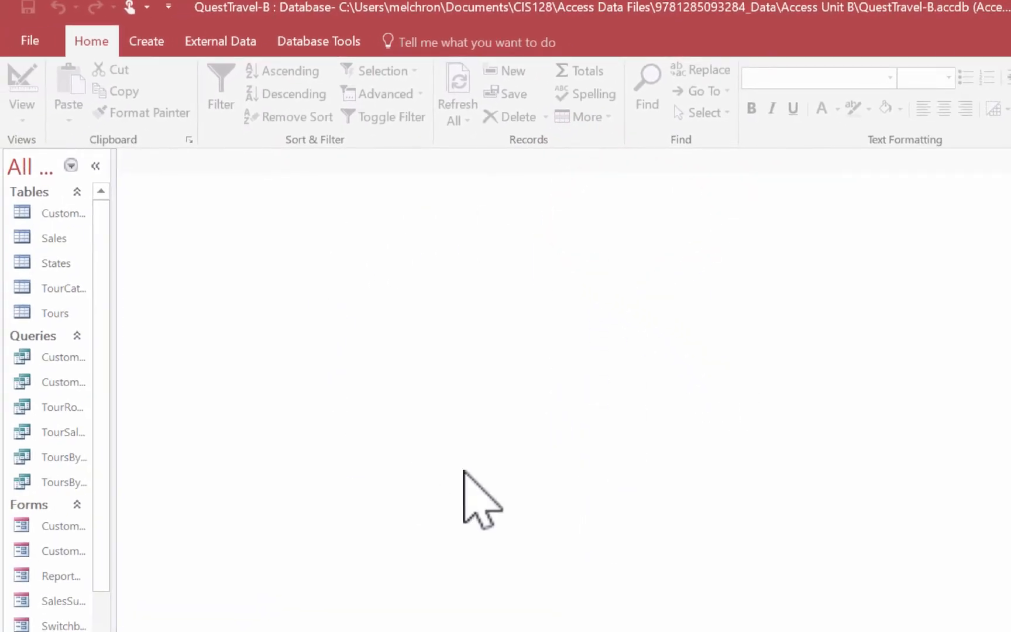
{"action": "left_click_drag", "start_coordinate": [113, 341], "coordinate": [217, 343]}
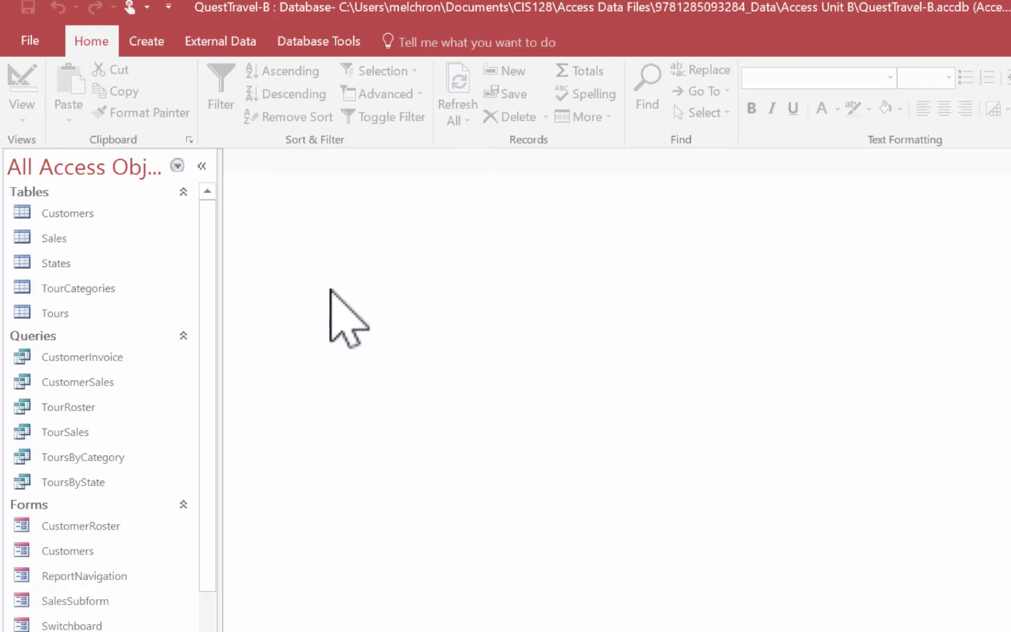
Step: Start a Simple Query Wizard query and add TourName, City, Category and Price from the Tours table
{"action": "left_click", "coordinate": [145, 40]}
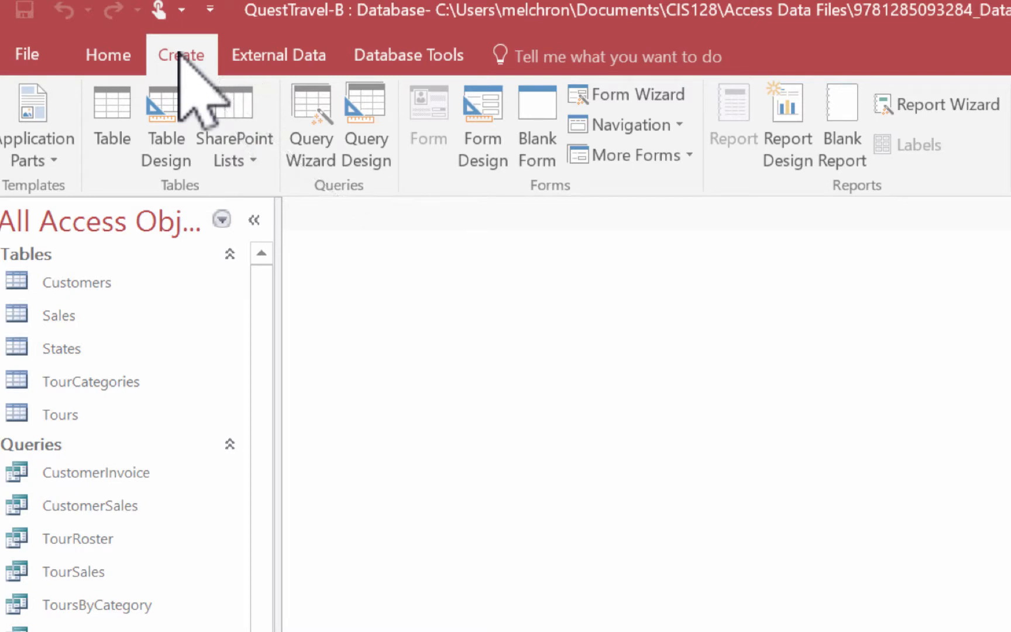
{"action": "left_click", "coordinate": [310, 111]}
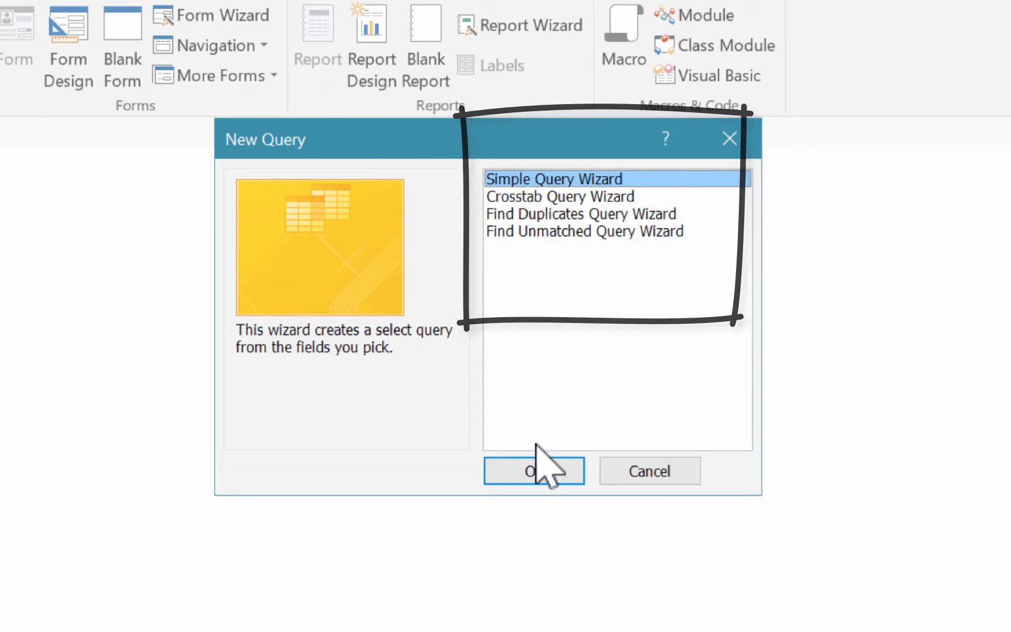
{"action": "left_click", "coordinate": [541, 465]}
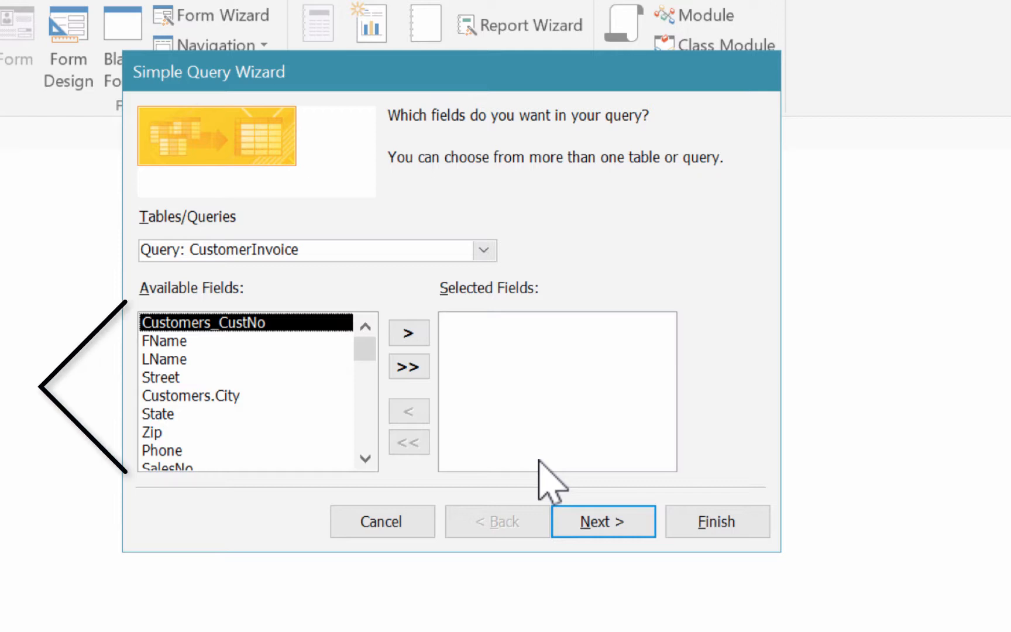
{"action": "left_click", "coordinate": [486, 250]}
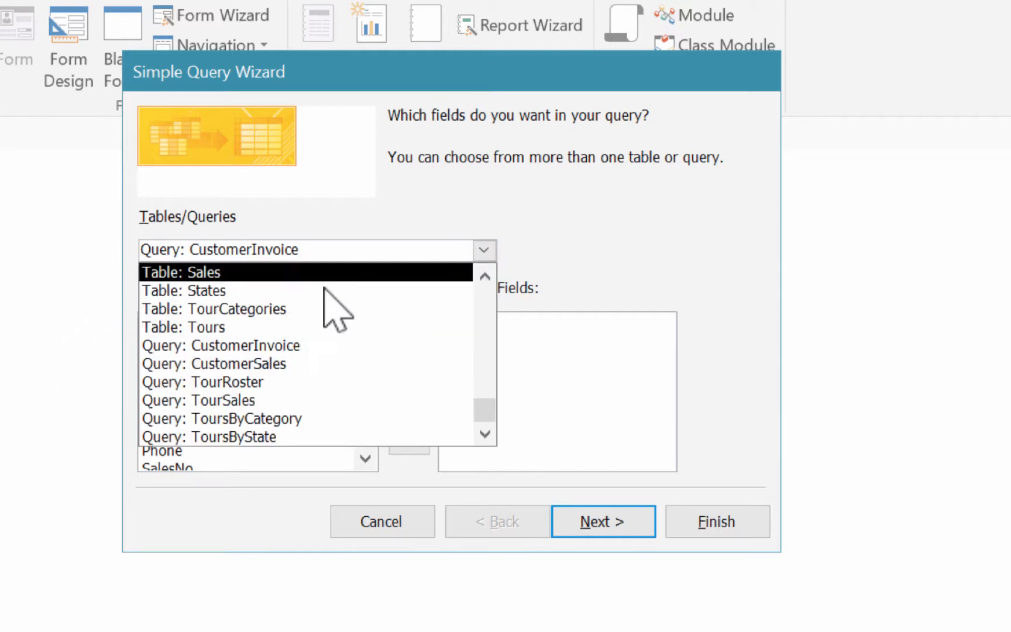
{"action": "left_click", "coordinate": [265, 326]}
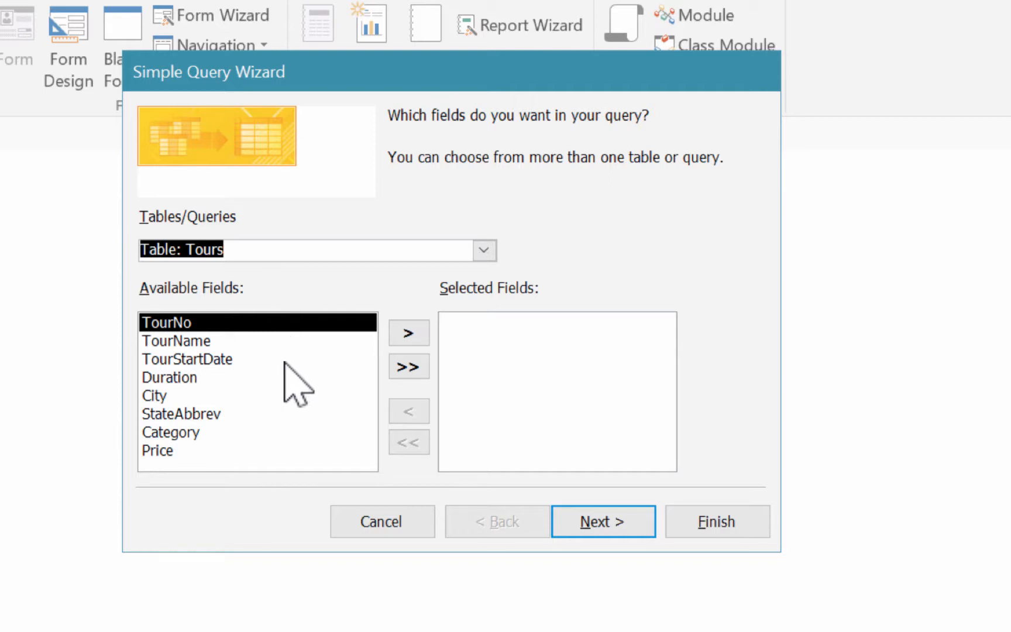
{"action": "double_click", "coordinate": [235, 341]}
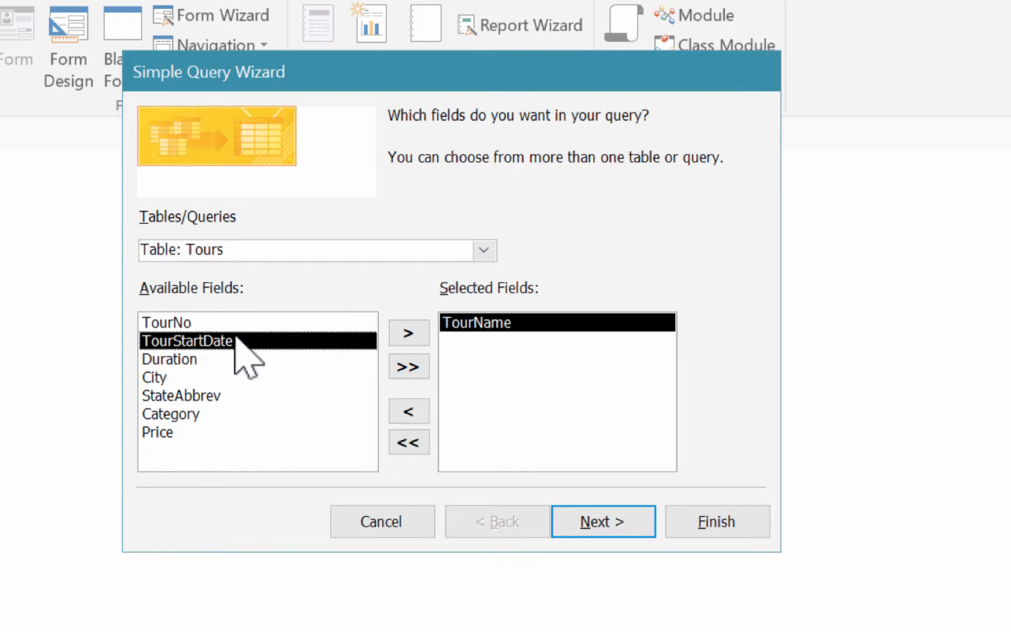
{"action": "double_click", "coordinate": [170, 377]}
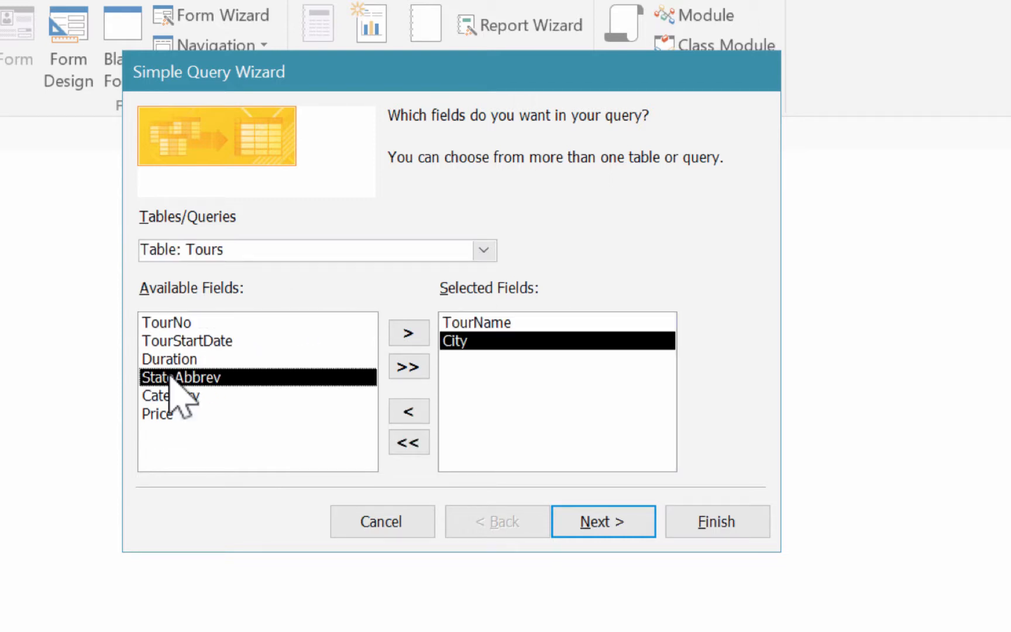
{"action": "left_click", "coordinate": [212, 401]}
{"action": "double_click", "coordinate": [211, 401]}
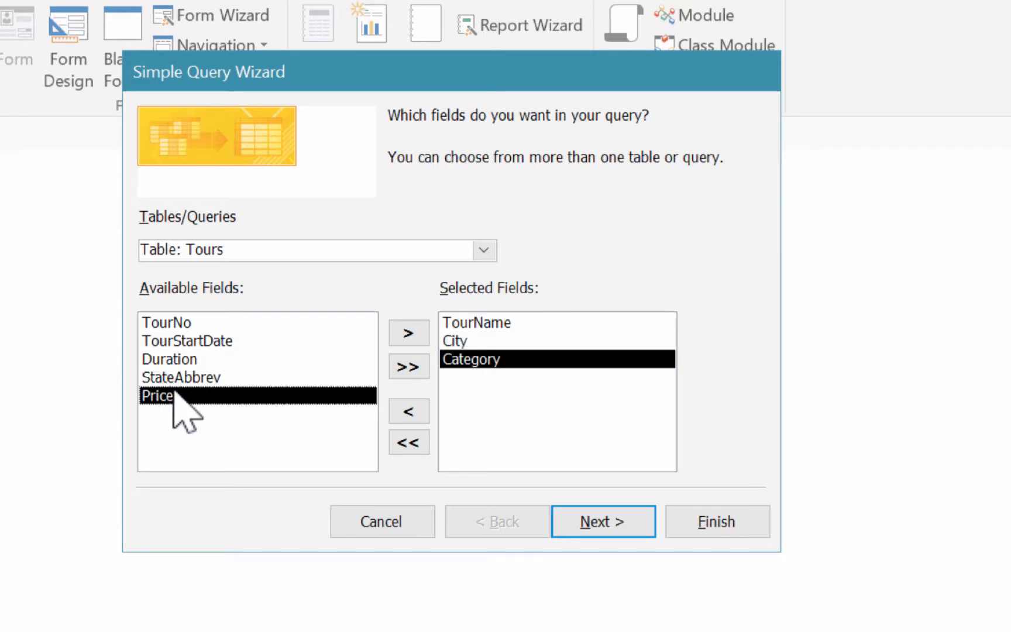
{"action": "double_click", "coordinate": [174, 393]}
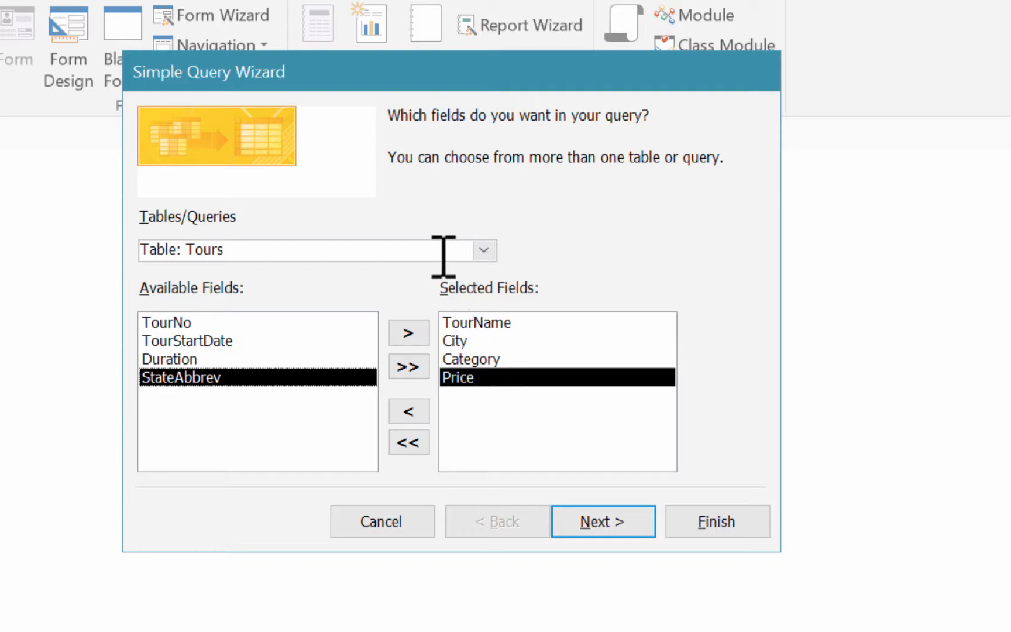
Step: Add the FName and LName fields from the Customers table to the query
{"action": "left_click", "coordinate": [484, 250]}
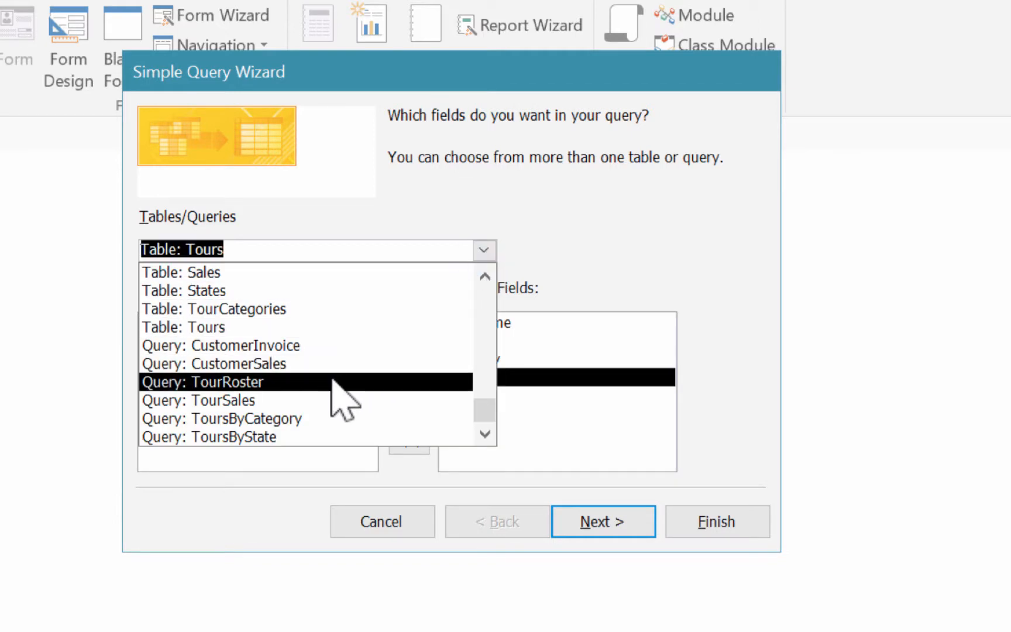
{"action": "left_click", "coordinate": [484, 275]}
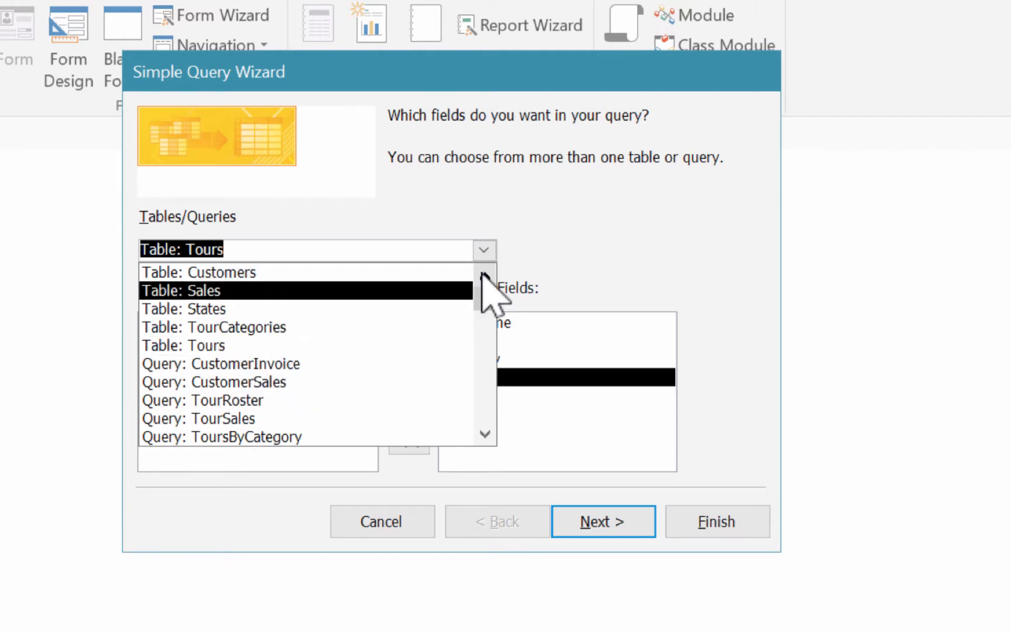
{"action": "left_click", "coordinate": [251, 272]}
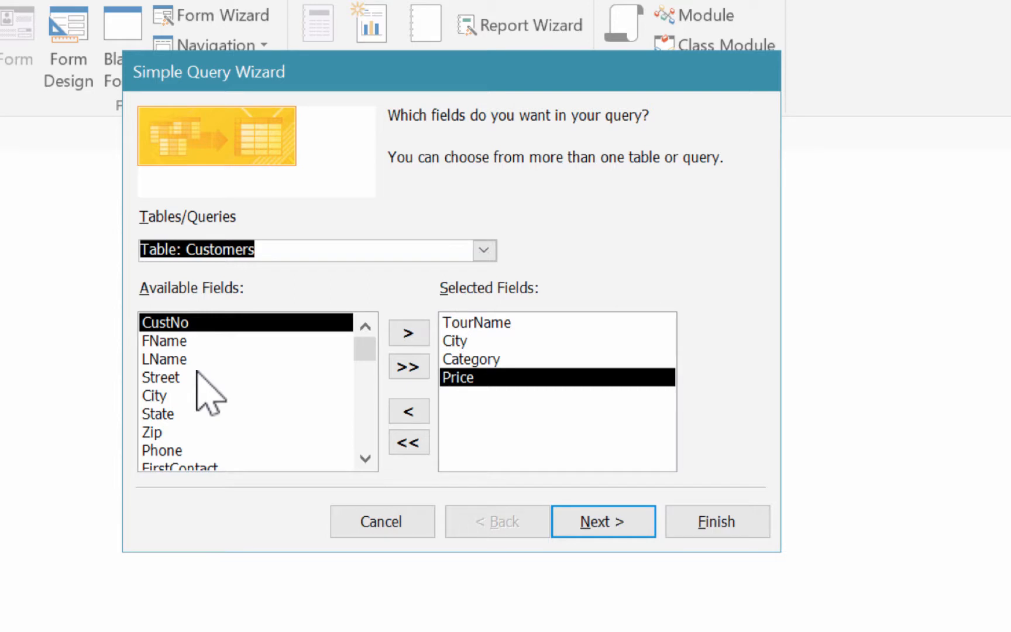
{"action": "left_click", "coordinate": [185, 342]}
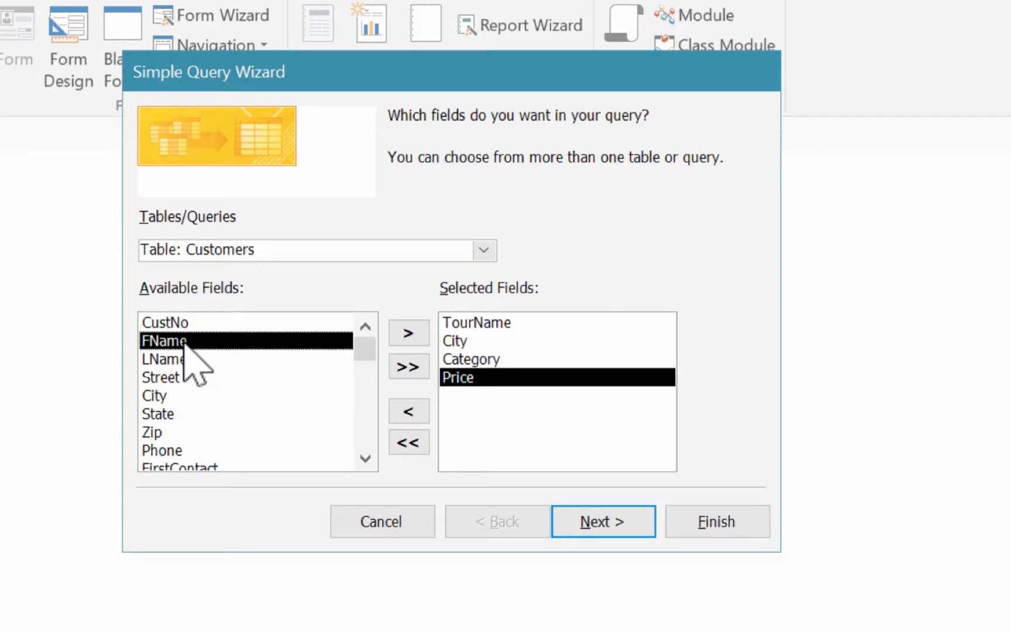
{"action": "double_click", "coordinate": [185, 342]}
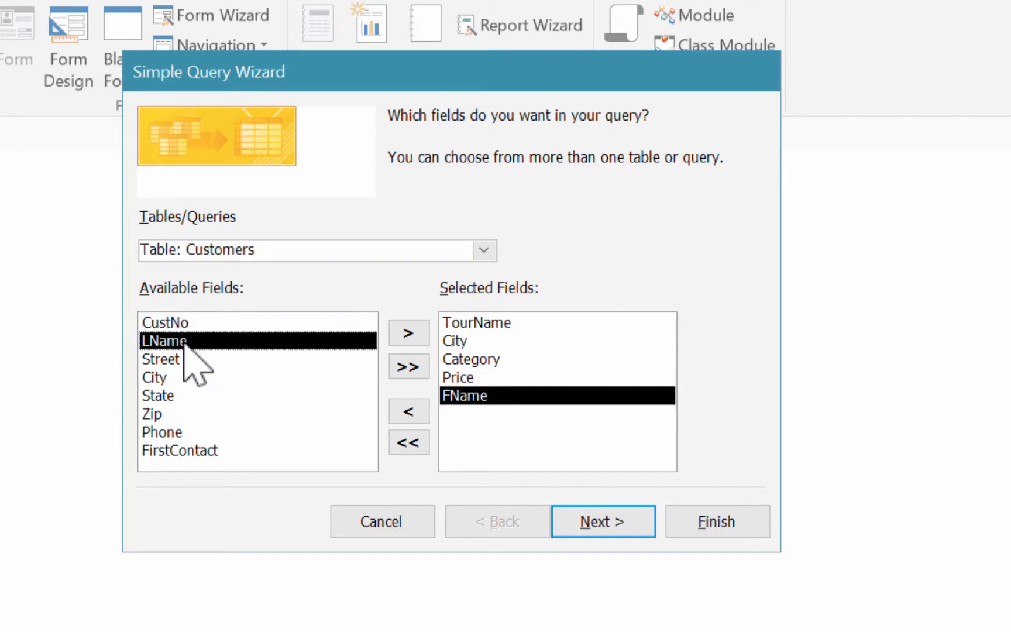
{"action": "double_click", "coordinate": [185, 341]}
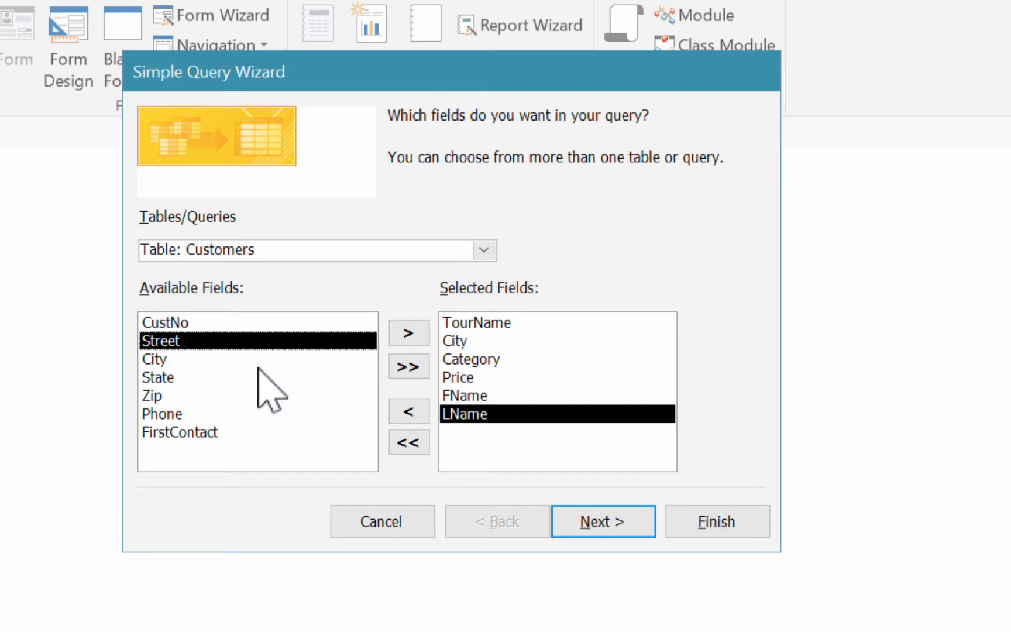
Step: Keep the query as a detail query, title it TourCustomerList, and finish the wizard with the query opened for viewing
{"action": "left_click", "coordinate": [601, 509]}
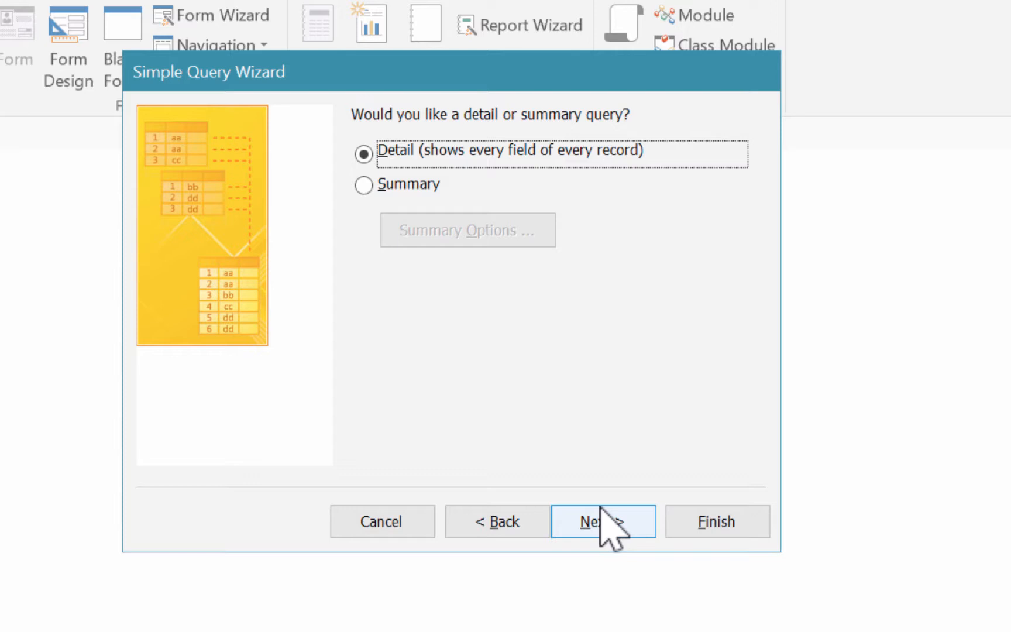
{"action": "left_click", "coordinate": [601, 508]}
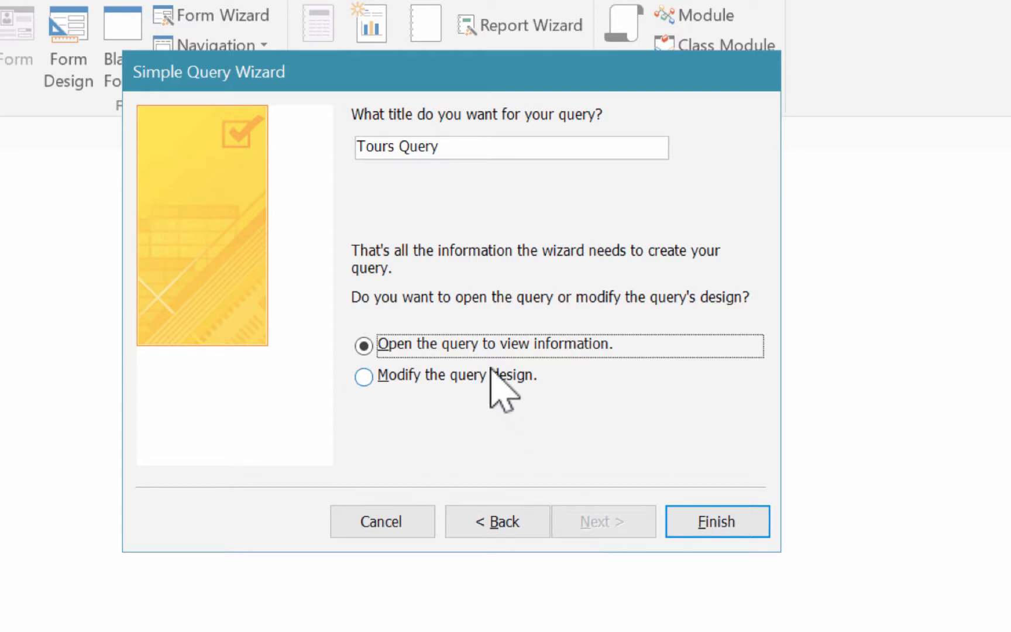
{"action": "left_click_drag", "start_coordinate": [436, 155], "coordinate": [326, 153]}
{"action": "type", "text": "TourCustomer"}
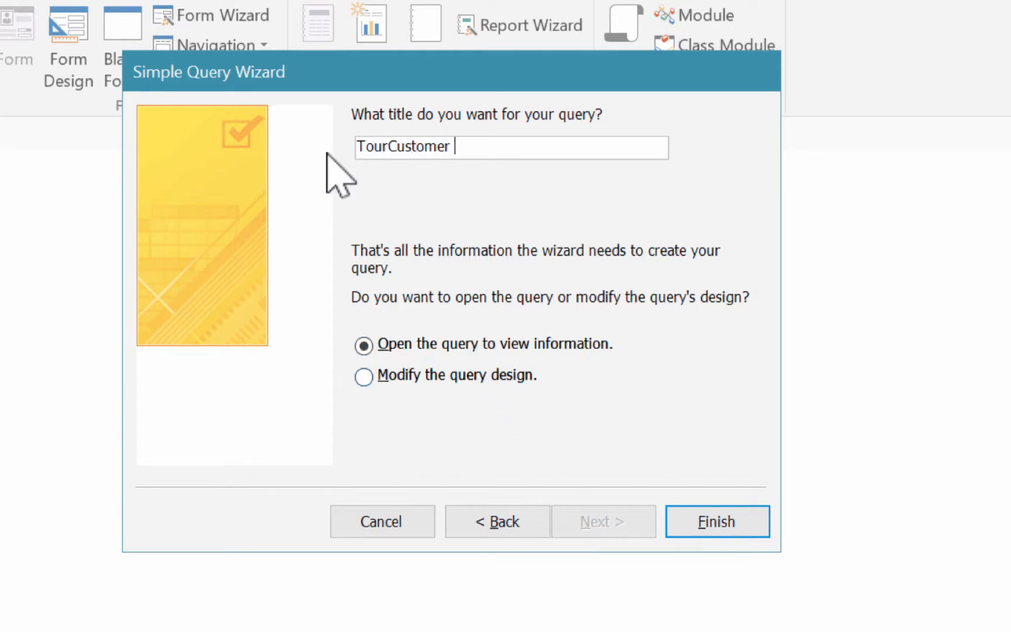
{"action": "key", "text": "BackSpace"}
{"action": "type", "text": "List"}
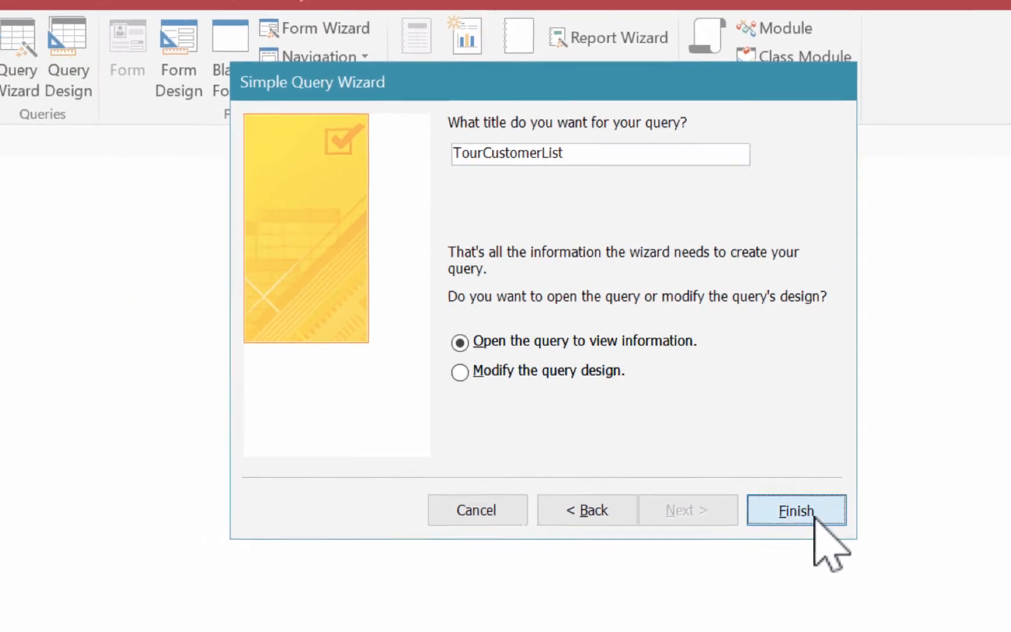
{"action": "left_click", "coordinate": [734, 525]}
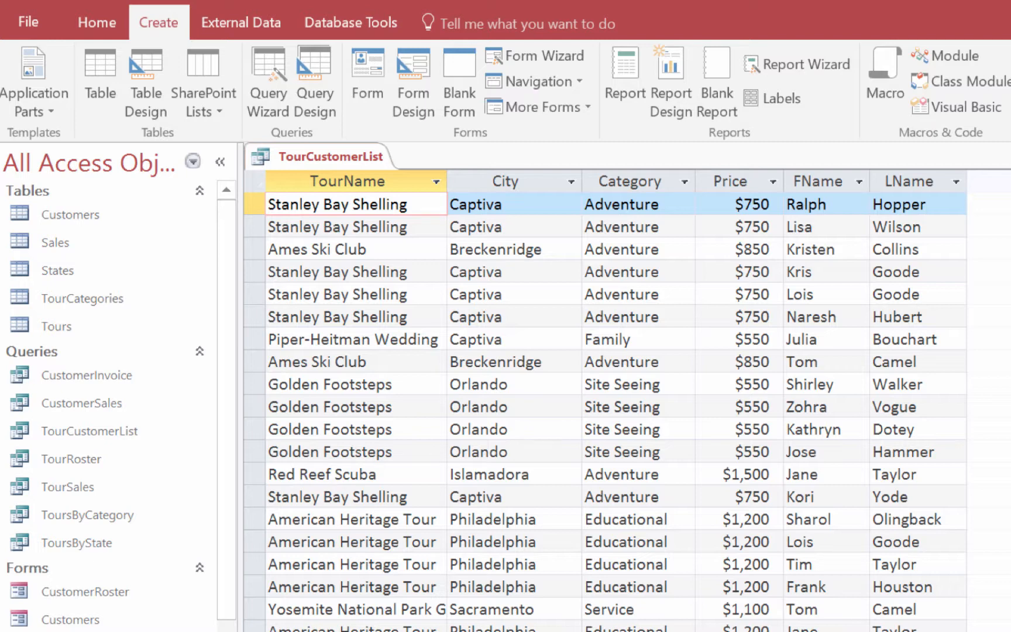
Step: Change the TourName in the first record to Breeze Bay Shelling and save it by moving to another record
{"action": "double_click", "coordinate": [303, 206]}
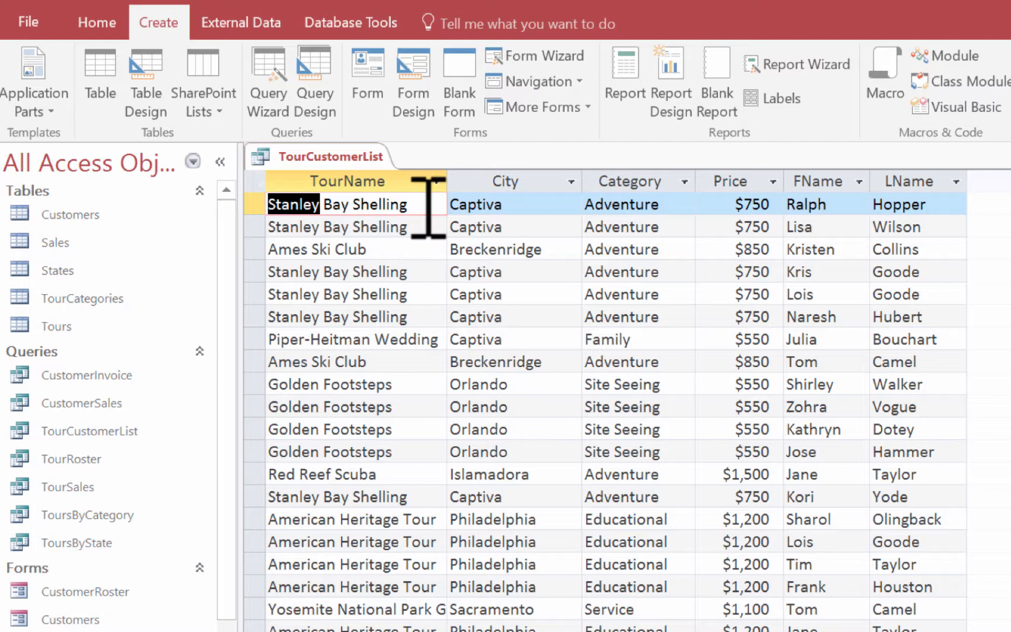
{"action": "type", "text": "Bre"}
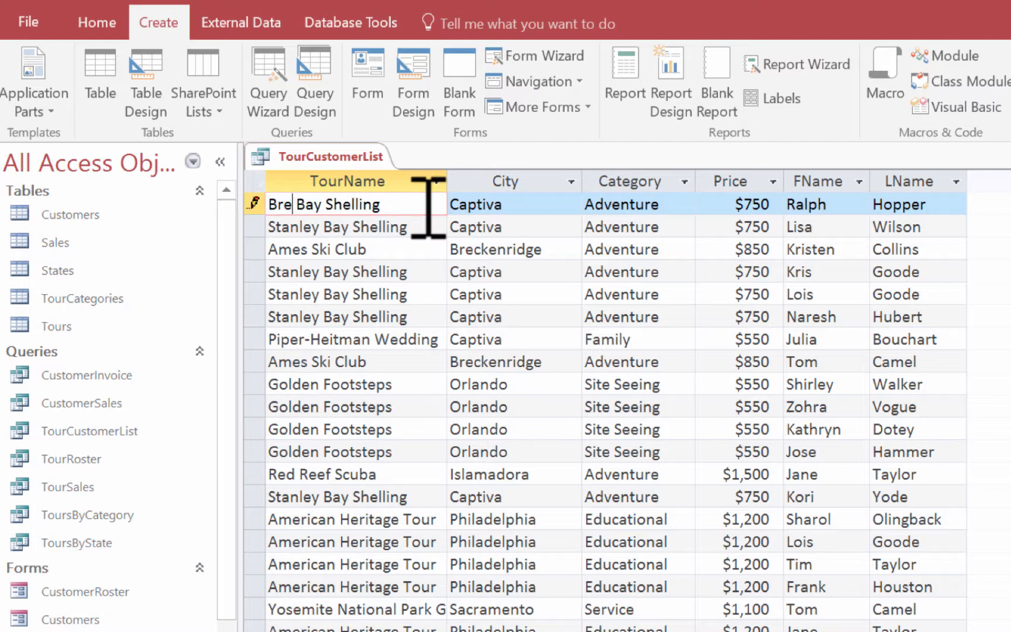
{"action": "type", "text": "eze"}
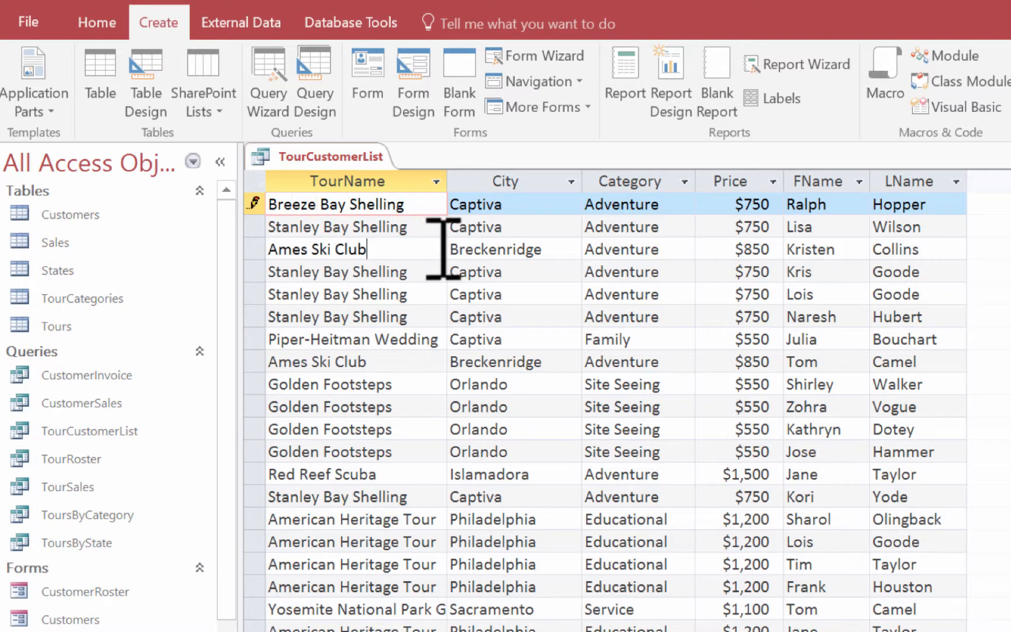
{"action": "left_click", "coordinate": [441, 249]}
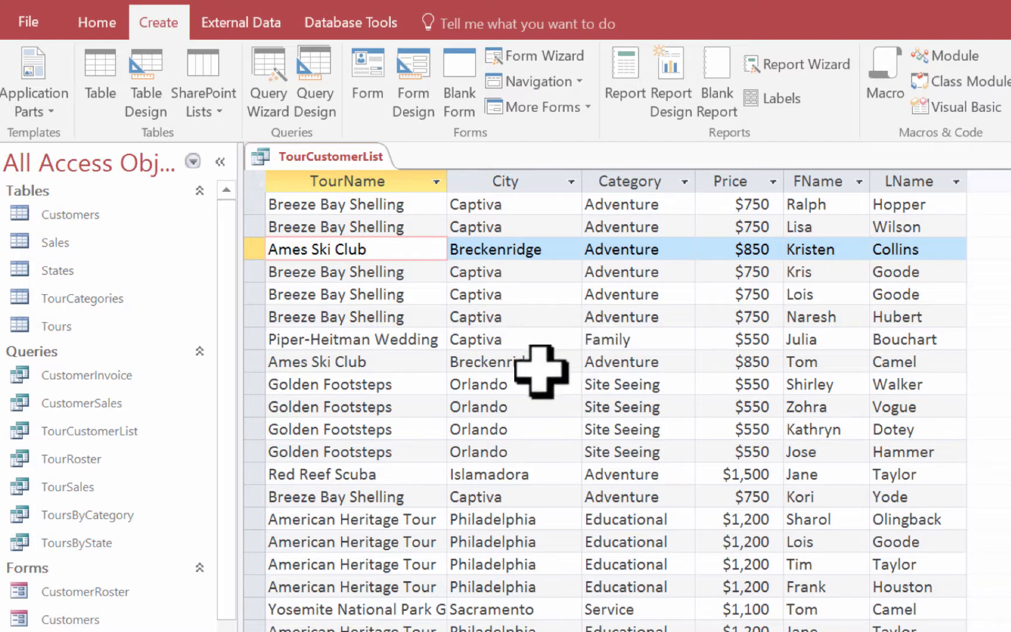
Step: Change the City of the first Golden Footsteps record to Kissimmee and save it by moving to another record
{"action": "double_click", "coordinate": [494, 385]}
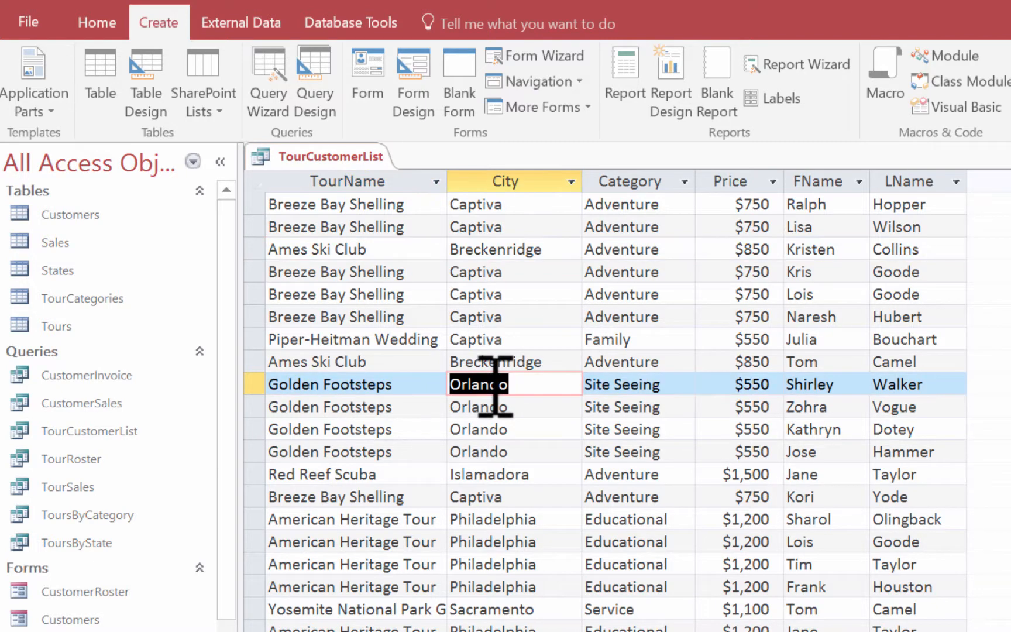
{"action": "type", "text": "Ki"}
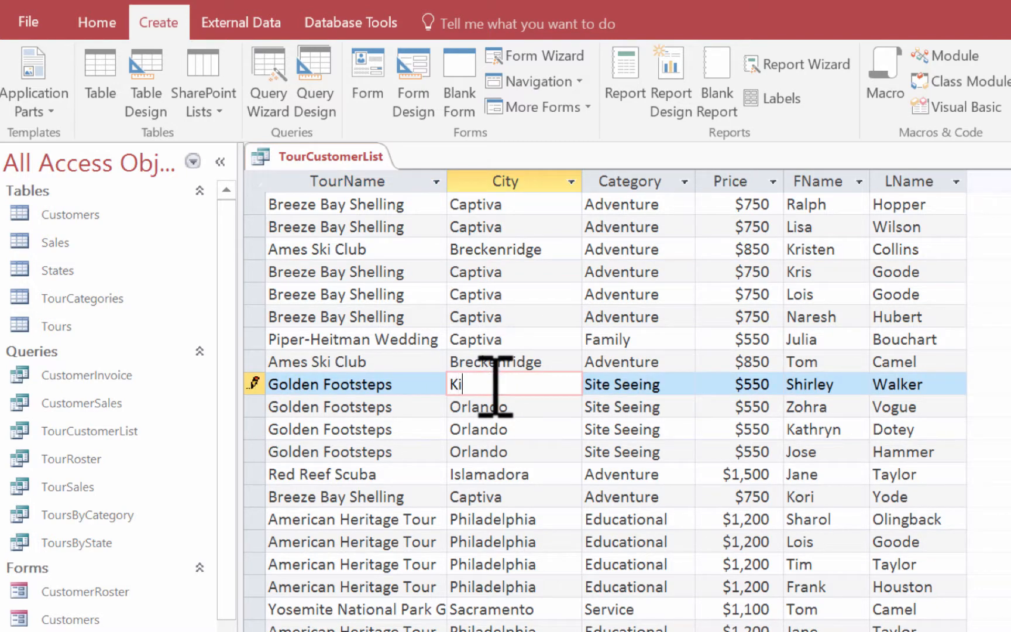
{"action": "type", "text": "ssimmee"}
{"action": "left_click", "coordinate": [532, 405]}
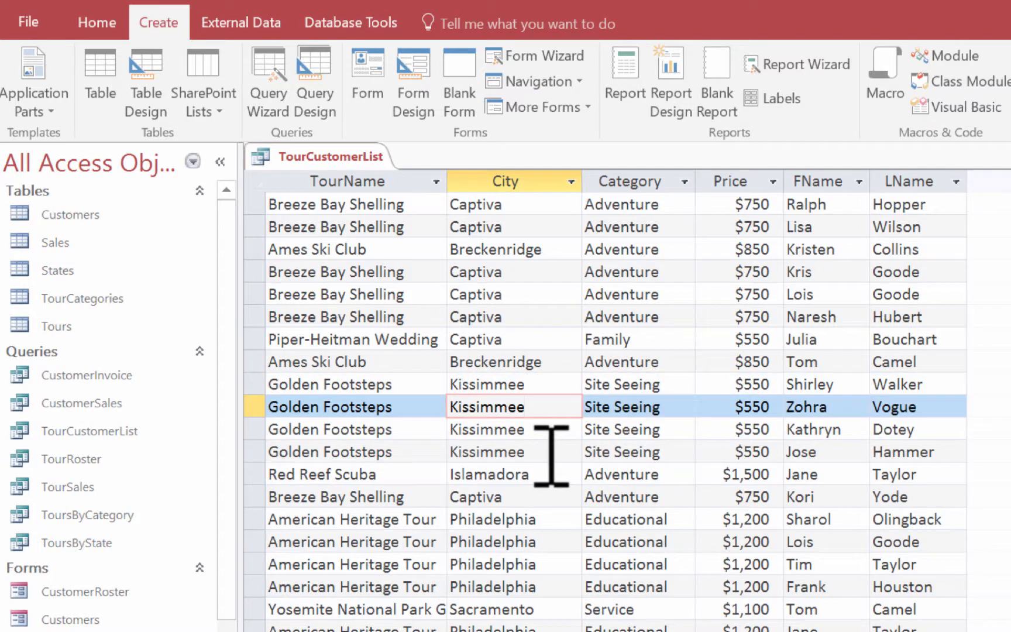
{"action": "left_click", "coordinate": [338, 266]}
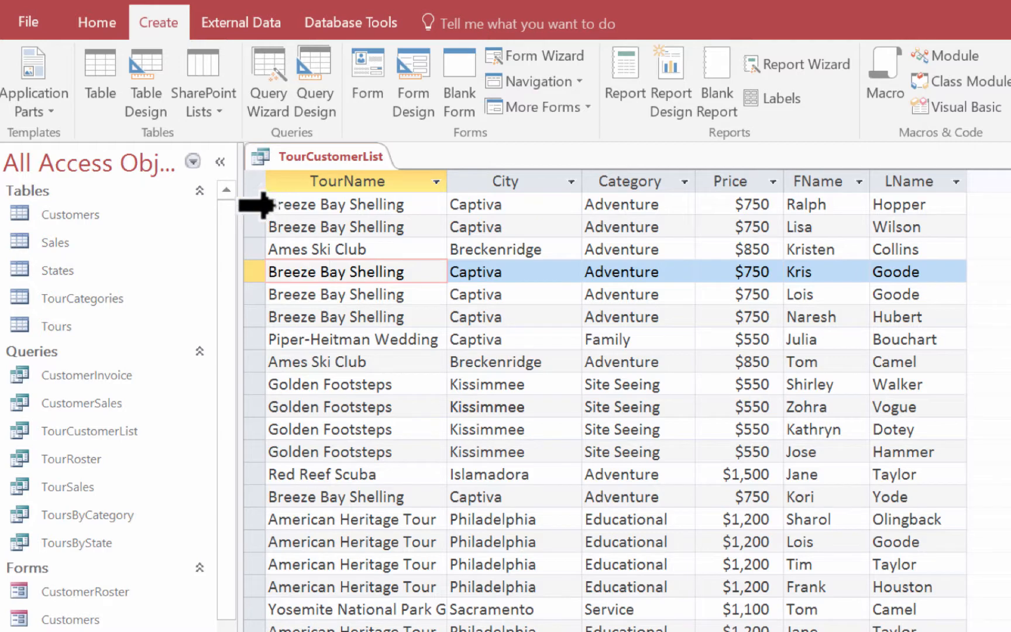
Step: Delete the first record of the TourCustomerList datasheet and confirm the deletion
{"action": "left_click", "coordinate": [263, 204]}
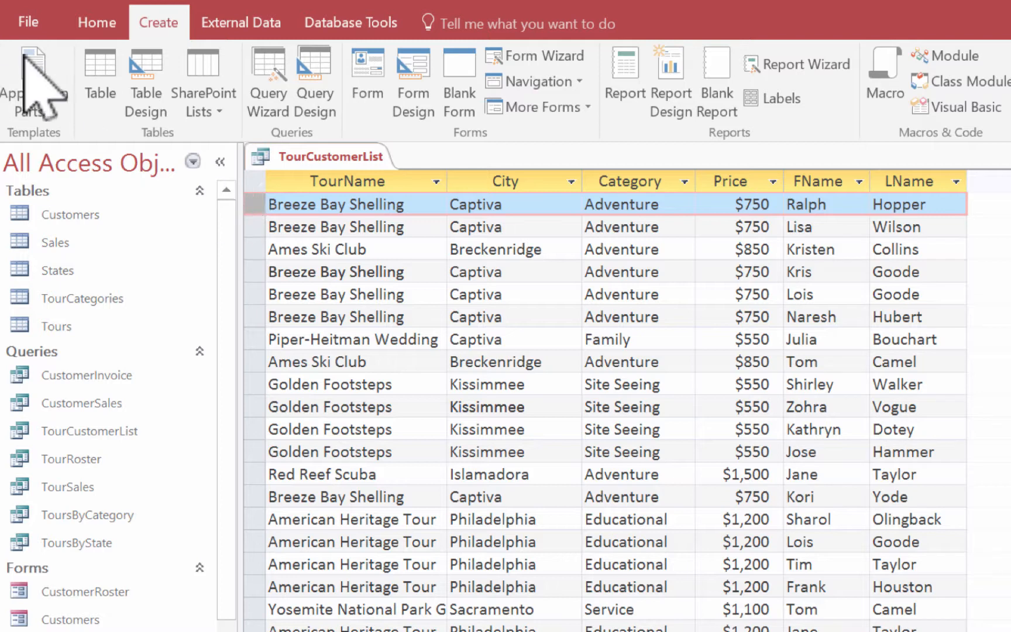
{"action": "left_click", "coordinate": [104, 25]}
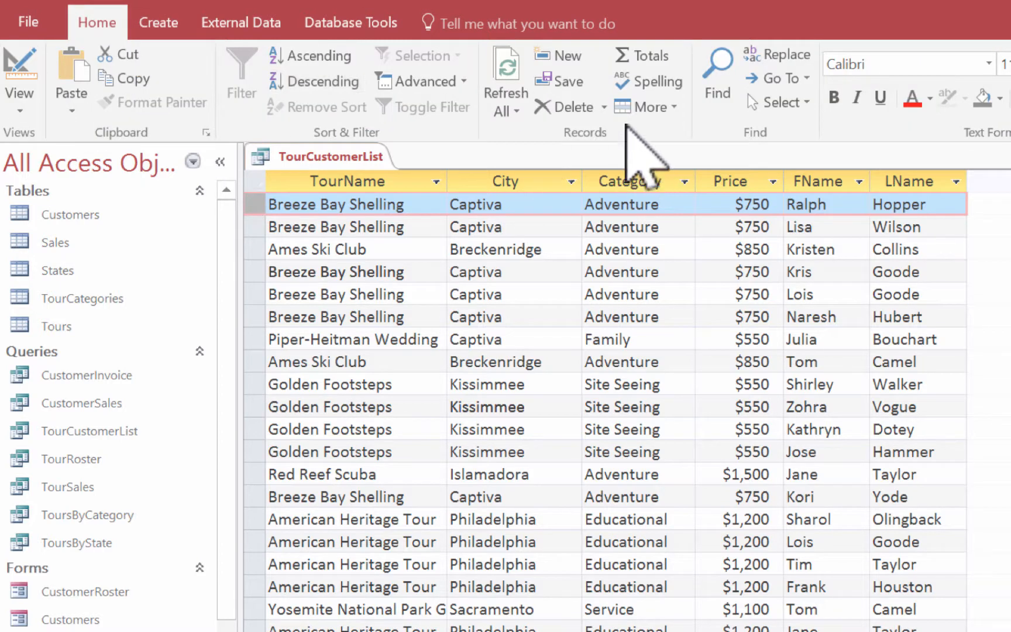
{"action": "left_click", "coordinate": [576, 104]}
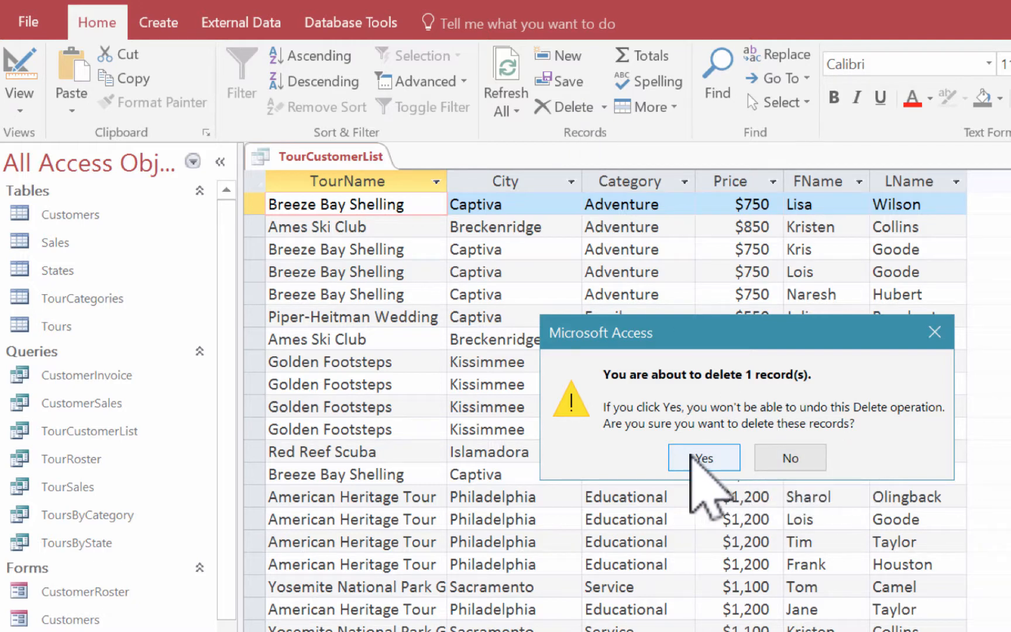
{"action": "left_click", "coordinate": [691, 455]}
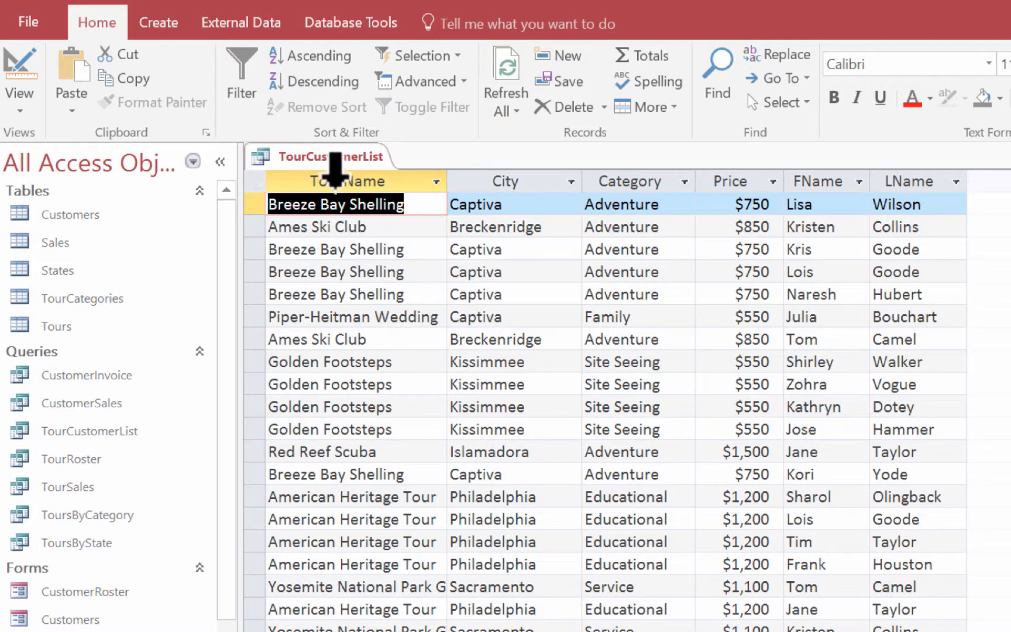
Step: Close the TourCustomerList query, then open the ToursByState query and switch it to Design View
{"action": "right_click", "coordinate": [325, 158]}
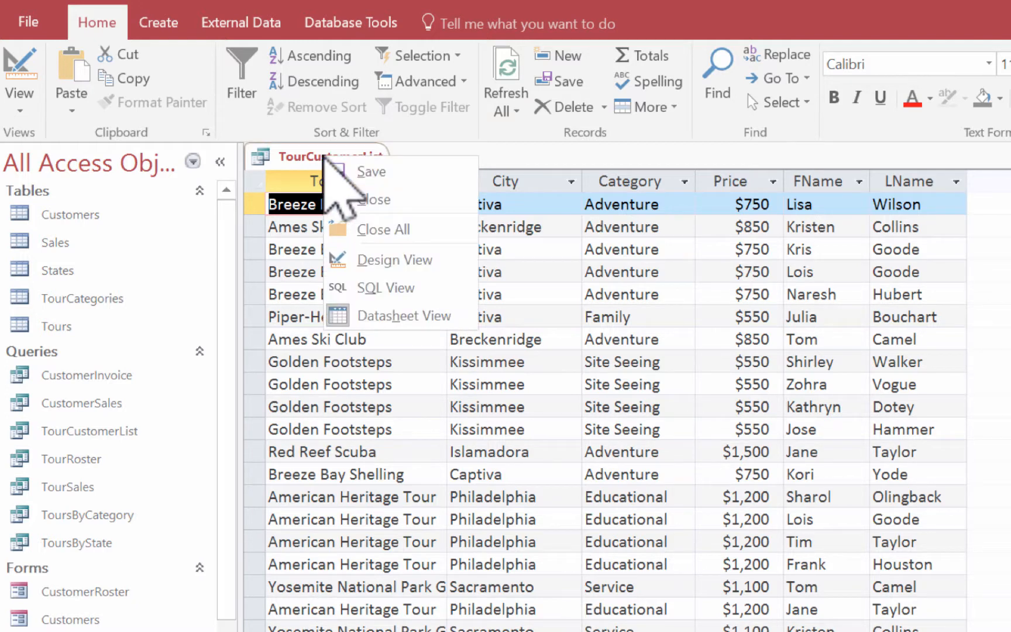
{"action": "left_click", "coordinate": [384, 199]}
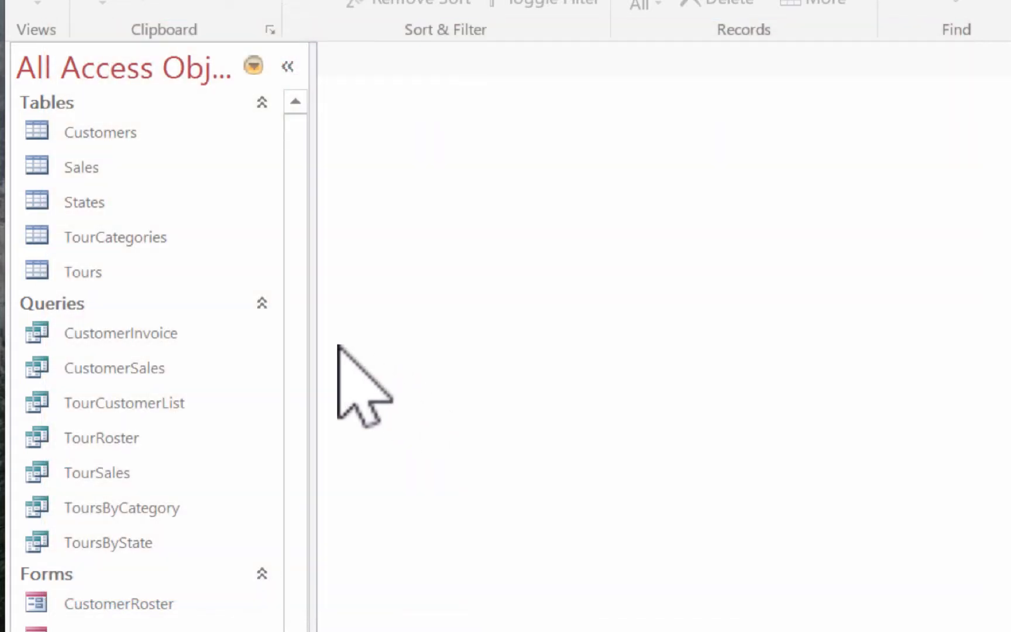
{"action": "left_click", "coordinate": [127, 539]}
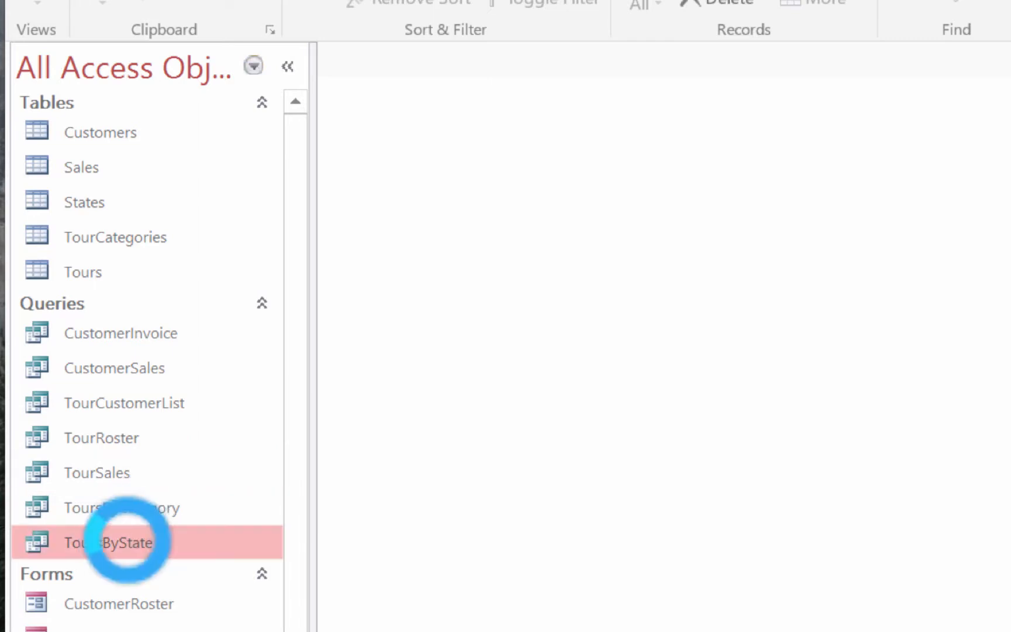
{"action": "double_click", "coordinate": [127, 540]}
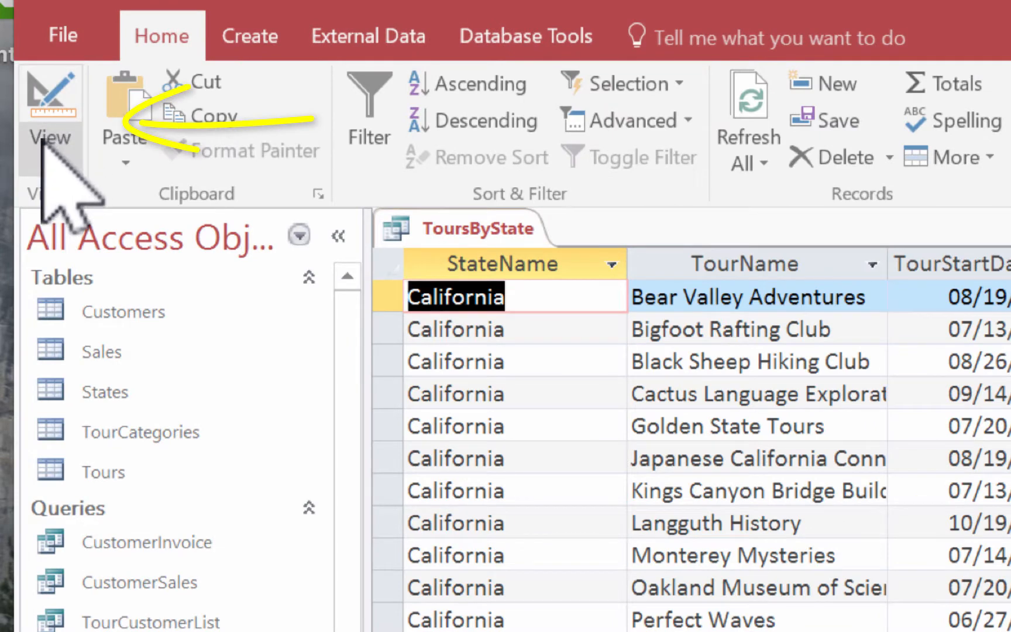
{"action": "left_click", "coordinate": [42, 141]}
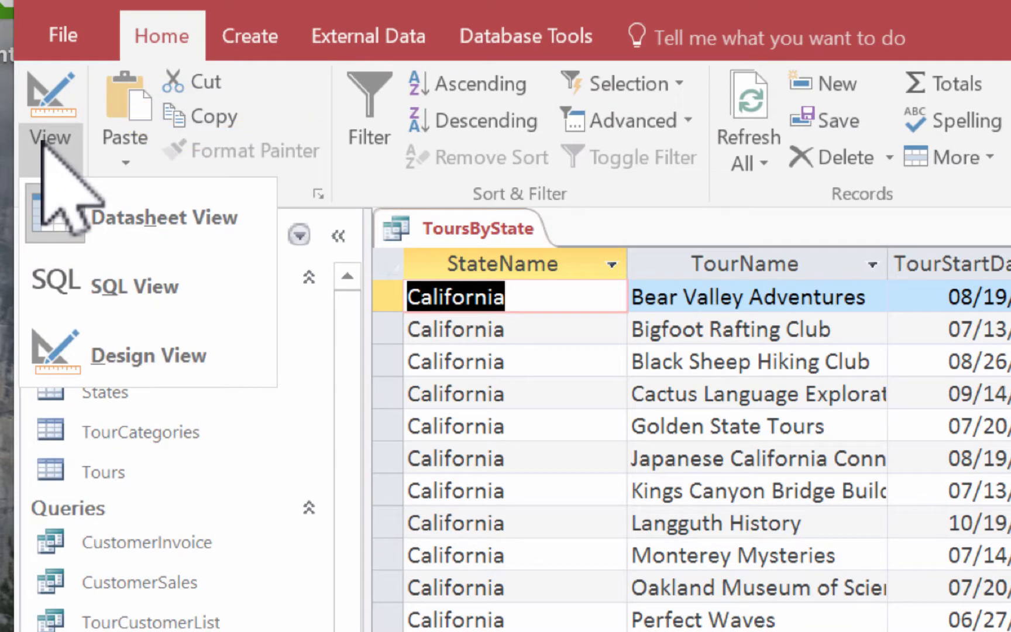
{"action": "left_click", "coordinate": [50, 365]}
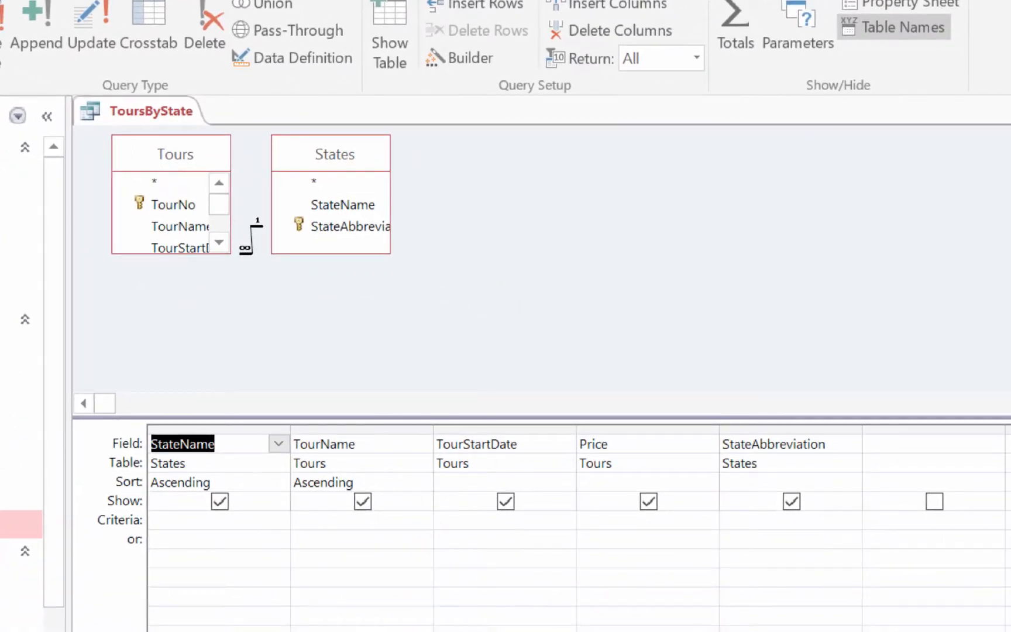
Step: Set the StateName criterion of ToursByState to Florida and display the filtered query in Datasheet View
{"action": "left_click", "coordinate": [207, 519]}
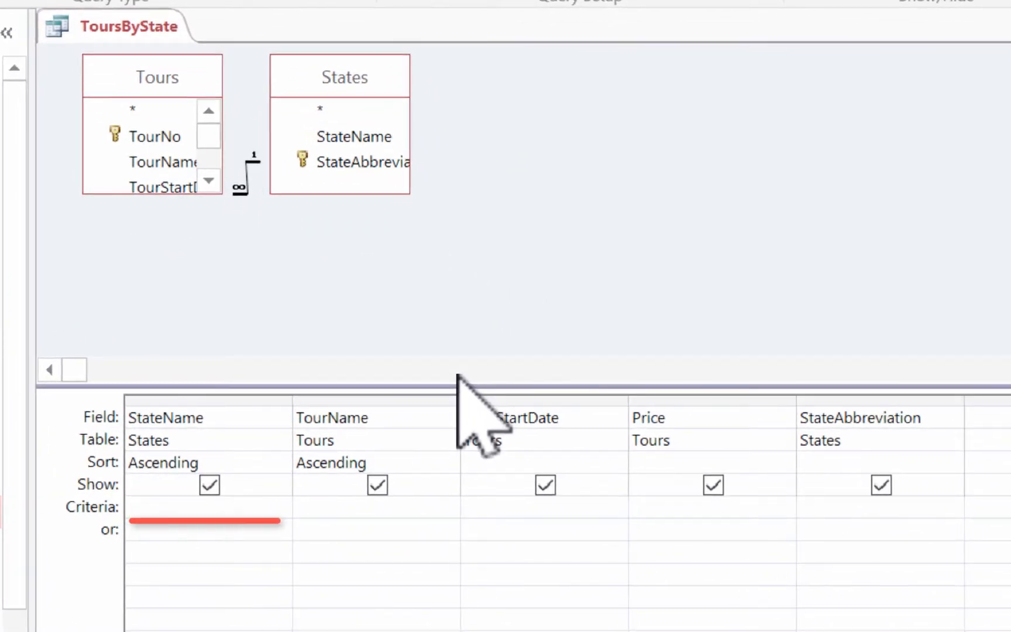
{"action": "type", "text": "Flor"}
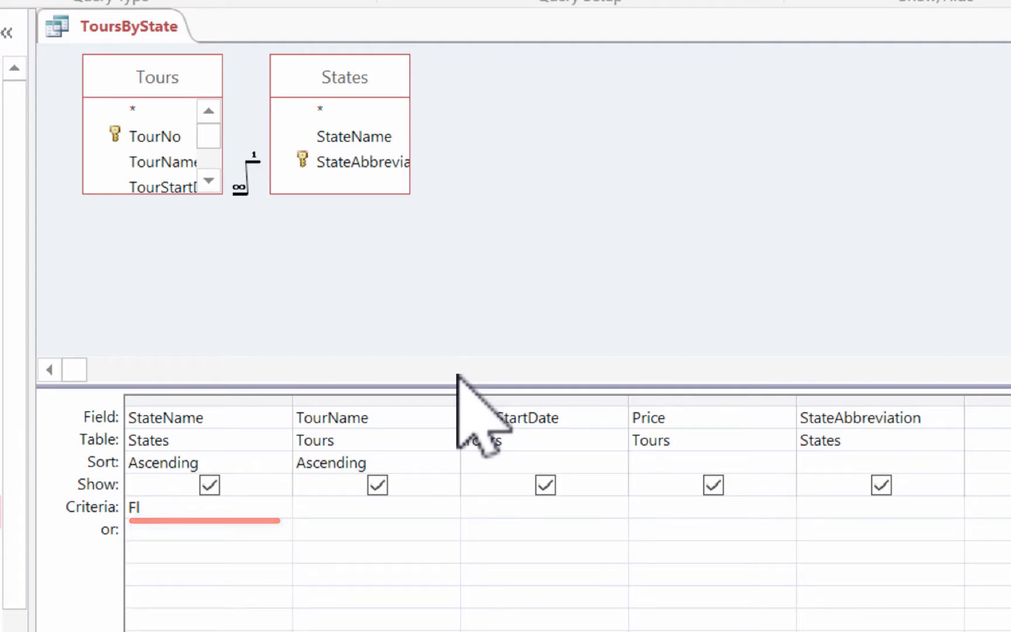
{"action": "type", "text": "ida"}
{"action": "key", "text": "Tab"}
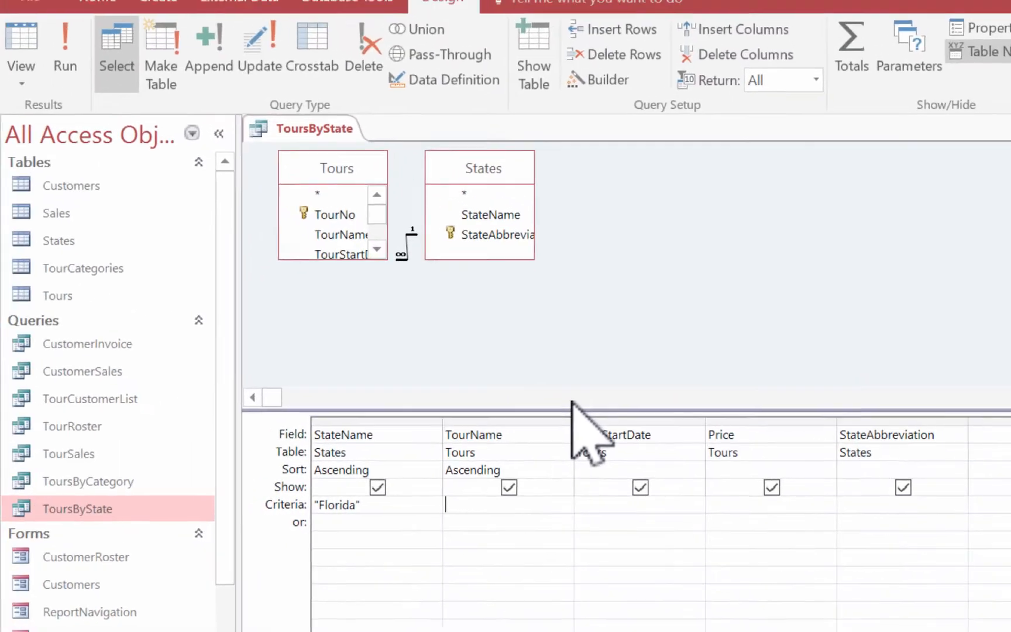
{"action": "left_click", "coordinate": [41, 71]}
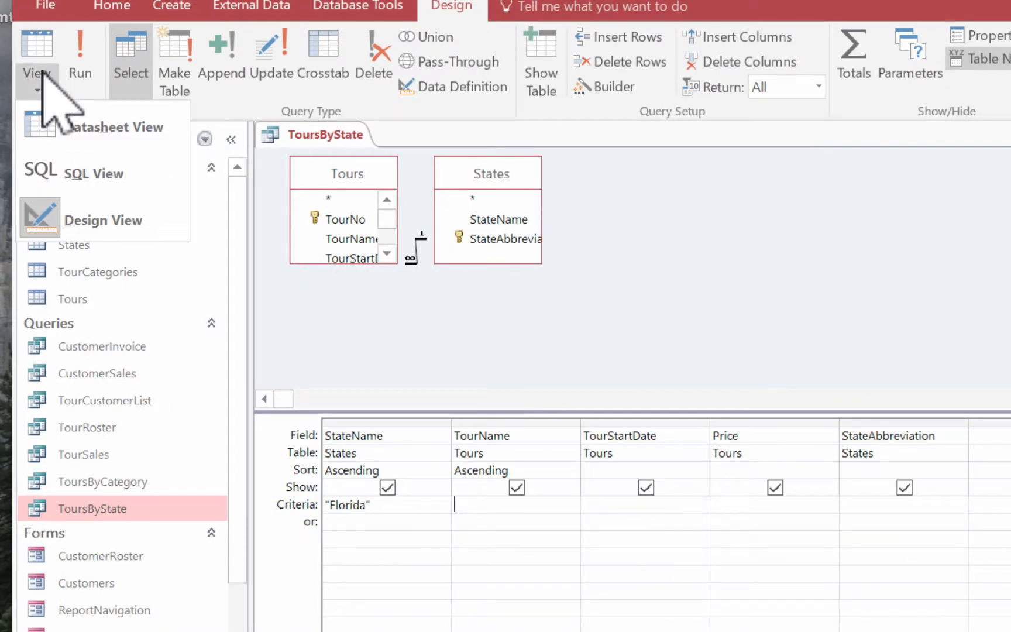
{"action": "left_click", "coordinate": [109, 117]}
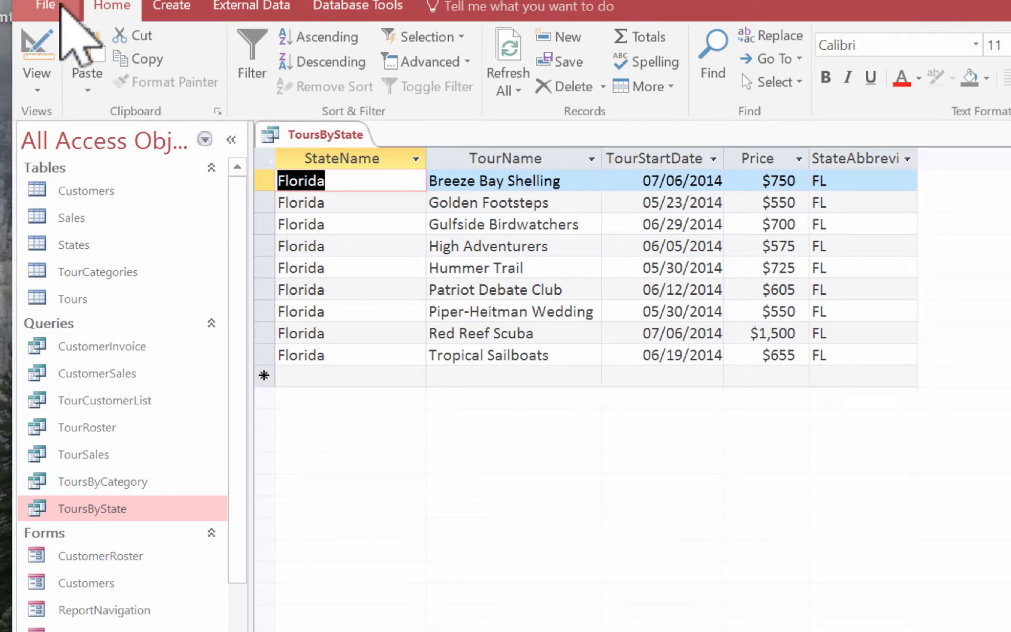
Step: Save the filtered ToursByState query as a new query object named FloridaTours
{"action": "left_click", "coordinate": [55, 7]}
{"action": "left_click", "coordinate": [106, 190]}
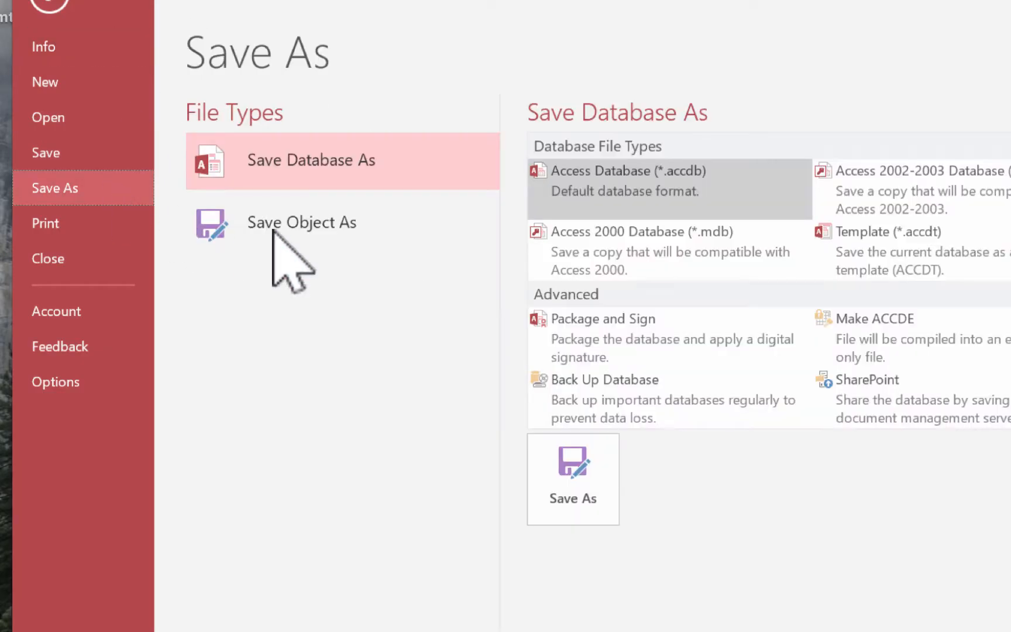
{"action": "left_click", "coordinate": [315, 234]}
{"action": "left_click", "coordinate": [573, 351]}
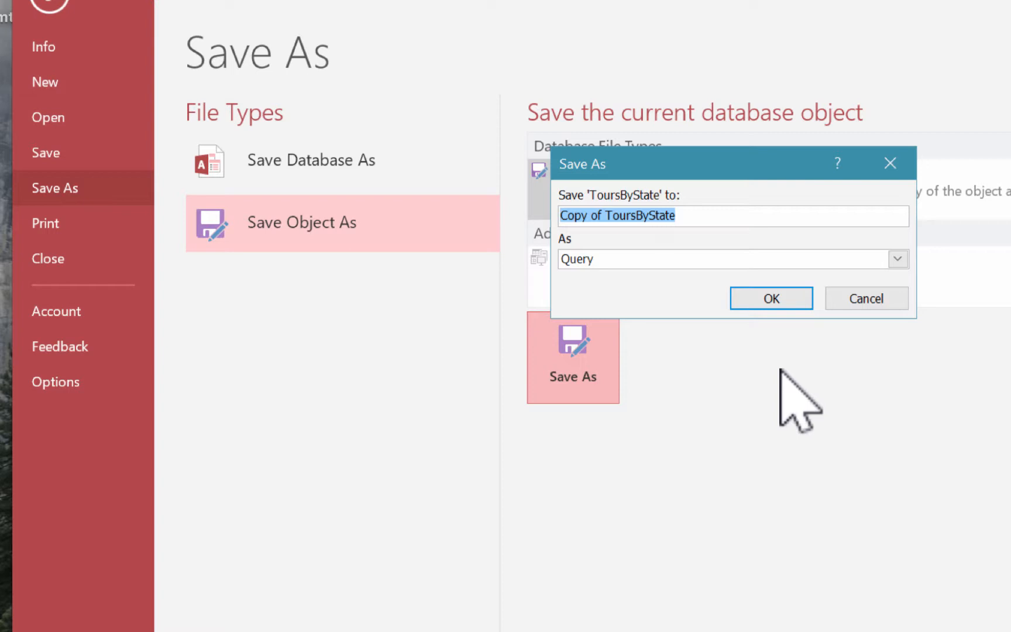
{"action": "type", "text": "Flor"}
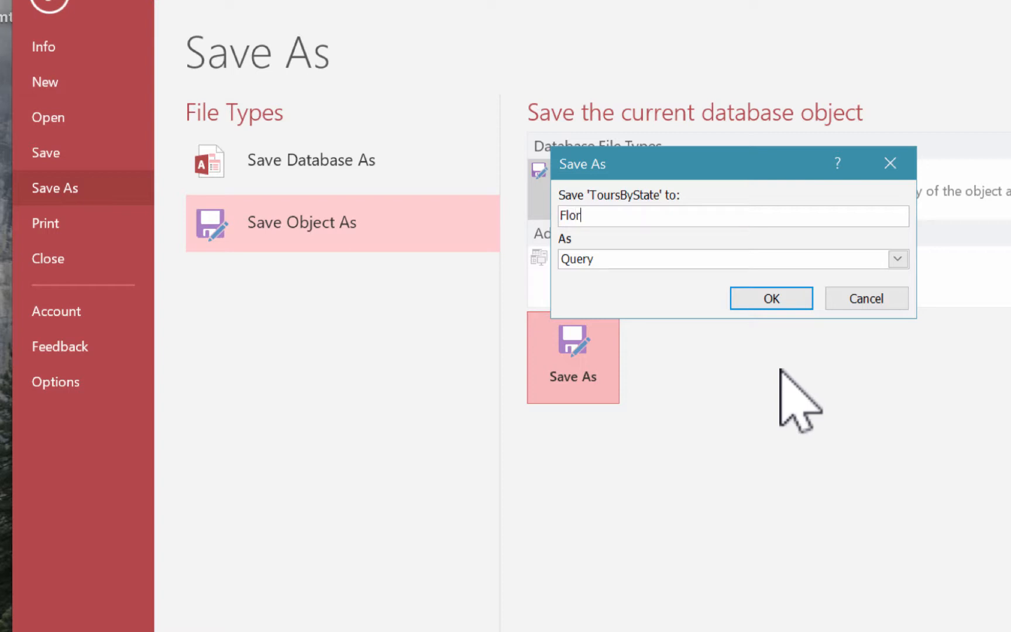
{"action": "type", "text": "idaTours"}
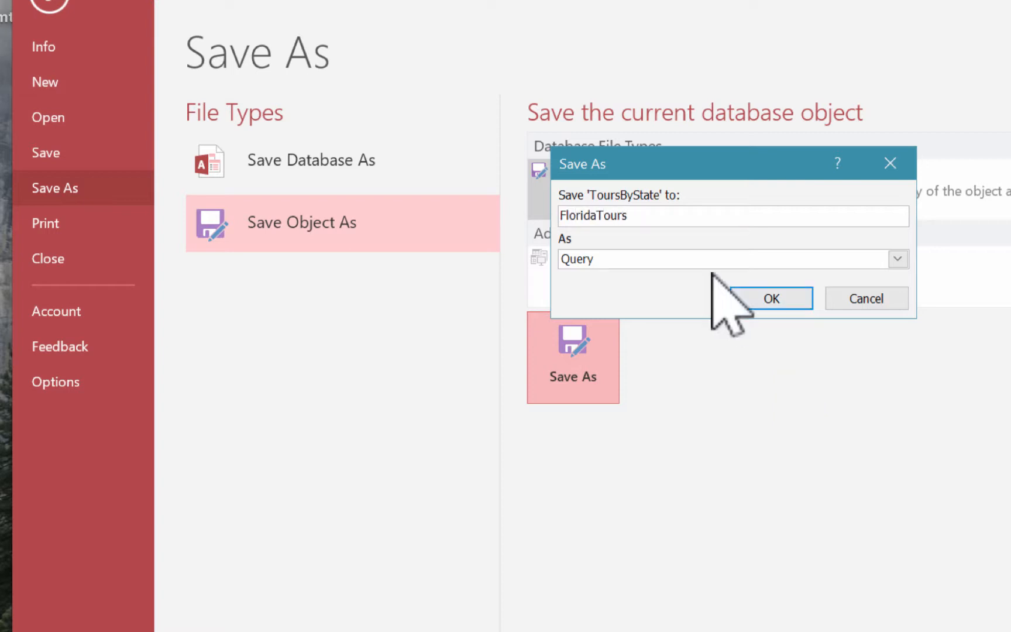
{"action": "left_click", "coordinate": [782, 296]}
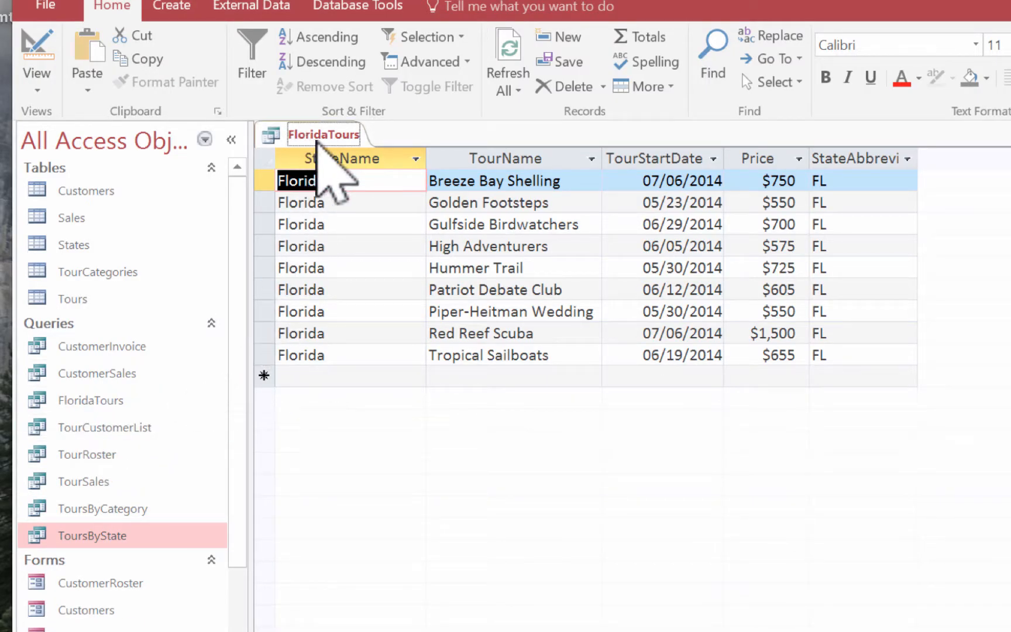
Step: Close the FloridaTours query and open the ToursByCategory query in Design View
{"action": "right_click", "coordinate": [316, 141]}
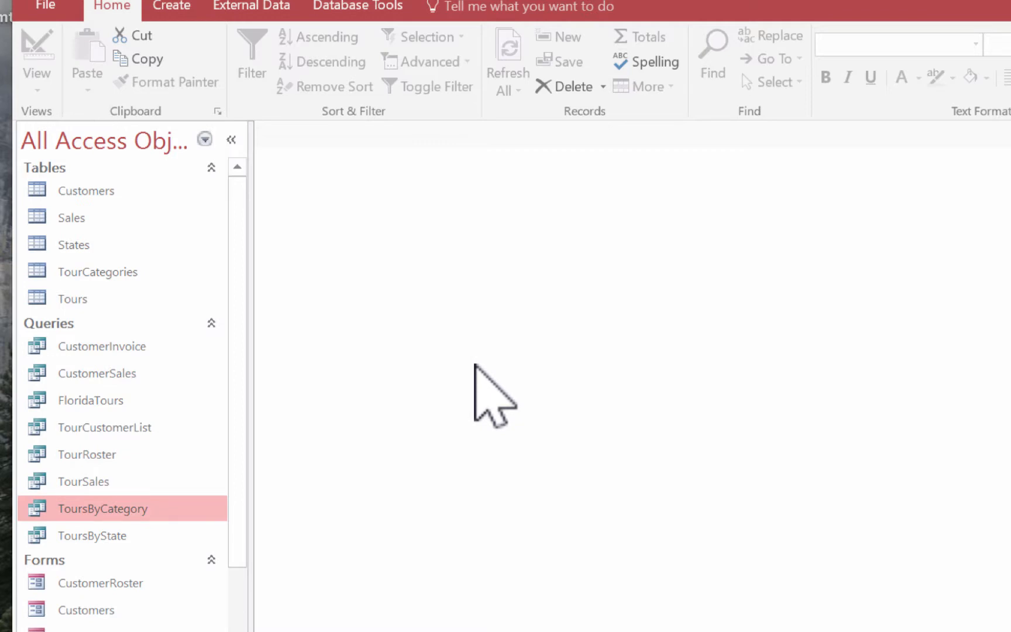
{"action": "double_click", "coordinate": [91, 508]}
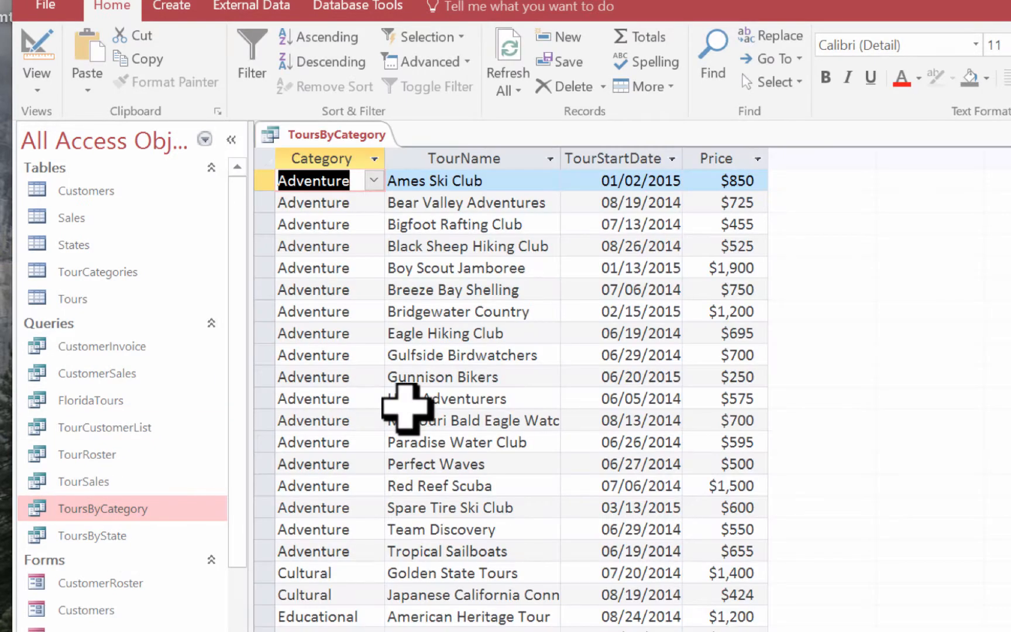
{"action": "left_click", "coordinate": [30, 82]}
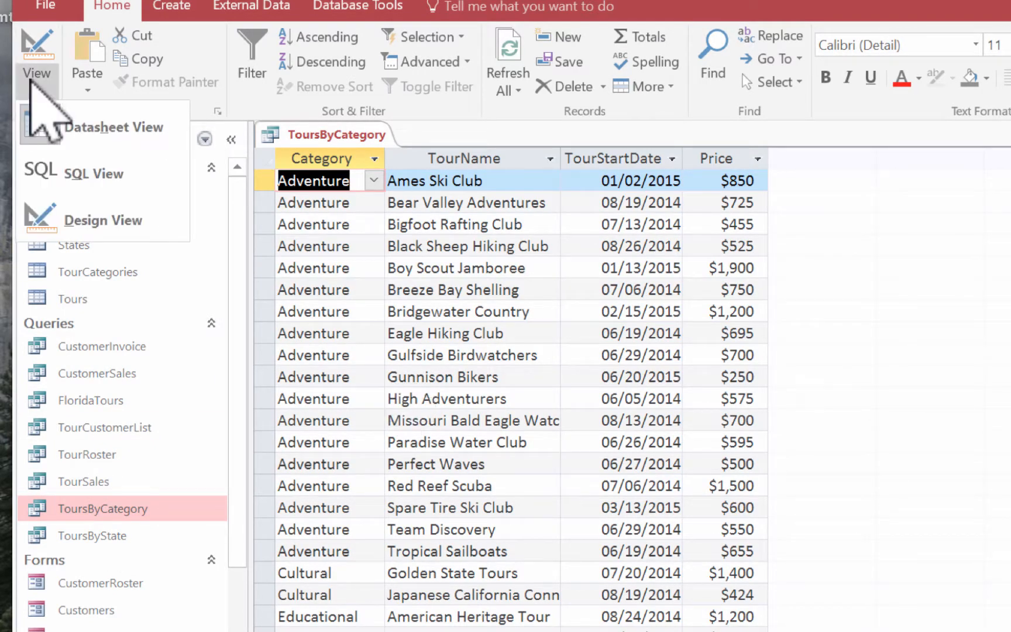
{"action": "left_click", "coordinate": [93, 221]}
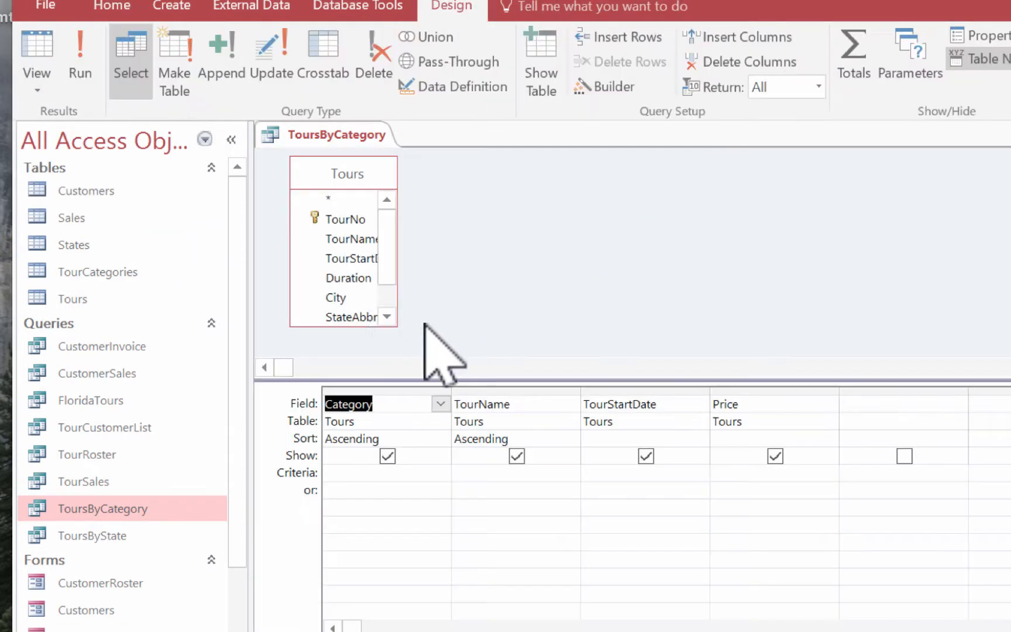
Step: Enlarge the Tours field list and add its Duration field to the query grid after Price
{"action": "left_click", "coordinate": [399, 325]}
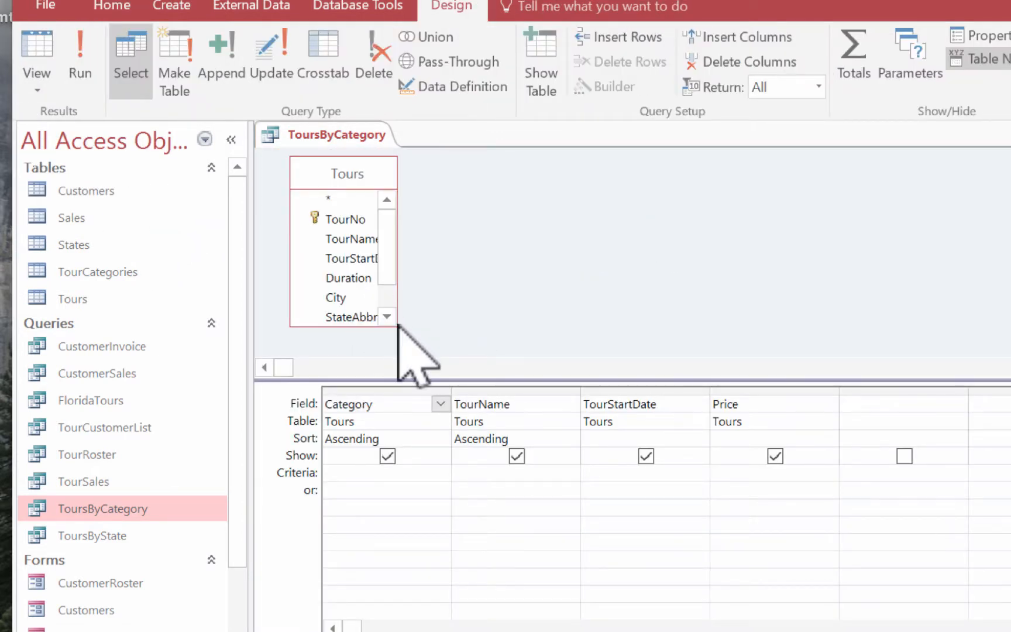
{"action": "left_click_drag", "start_coordinate": [402, 327], "coordinate": [465, 349]}
{"action": "double_click", "coordinate": [372, 261]}
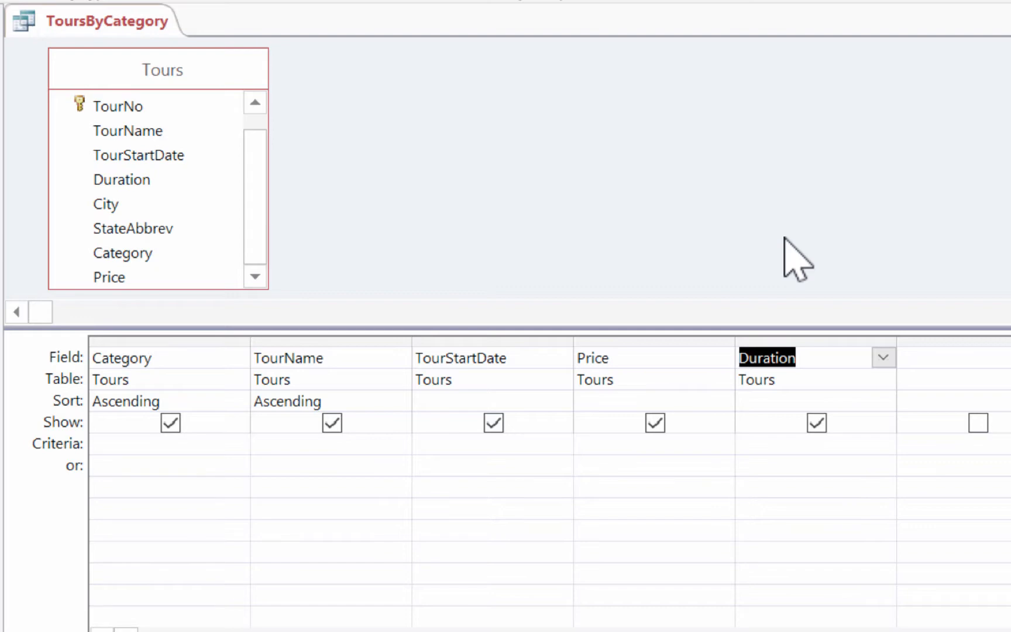
{"action": "left_click", "coordinate": [818, 339]}
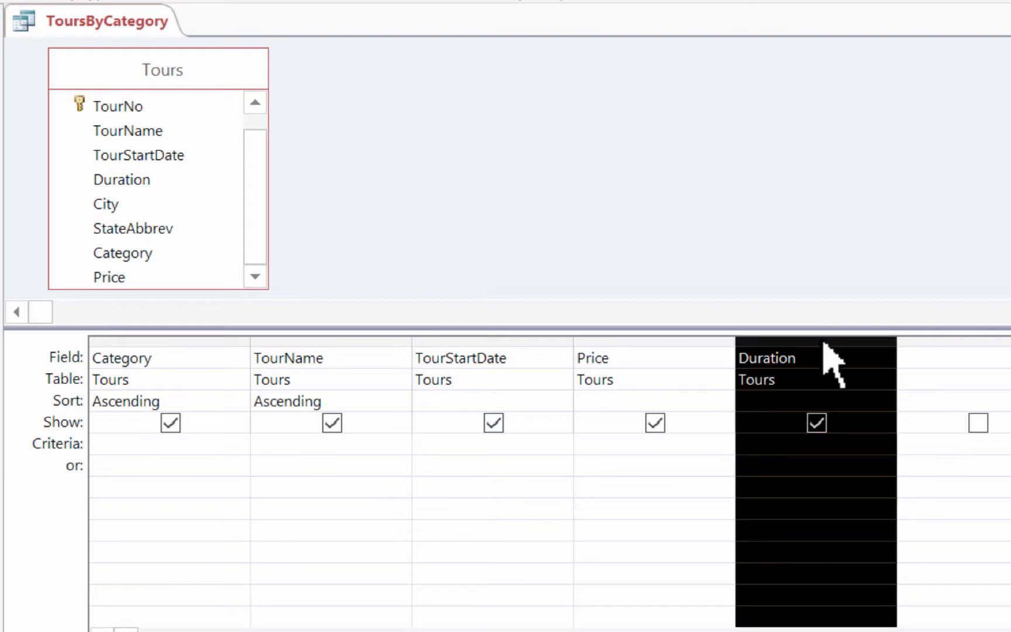
{"action": "left_click", "coordinate": [836, 300]}
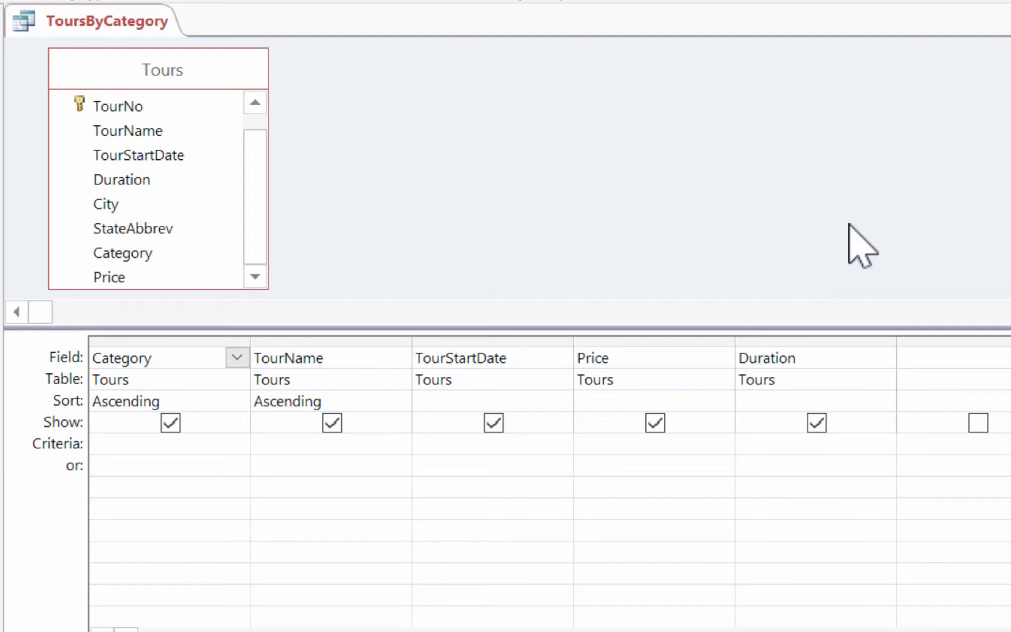
Step: Remove the sorting from the Category and TourName fields of ToursByCategory
{"action": "left_click", "coordinate": [242, 399]}
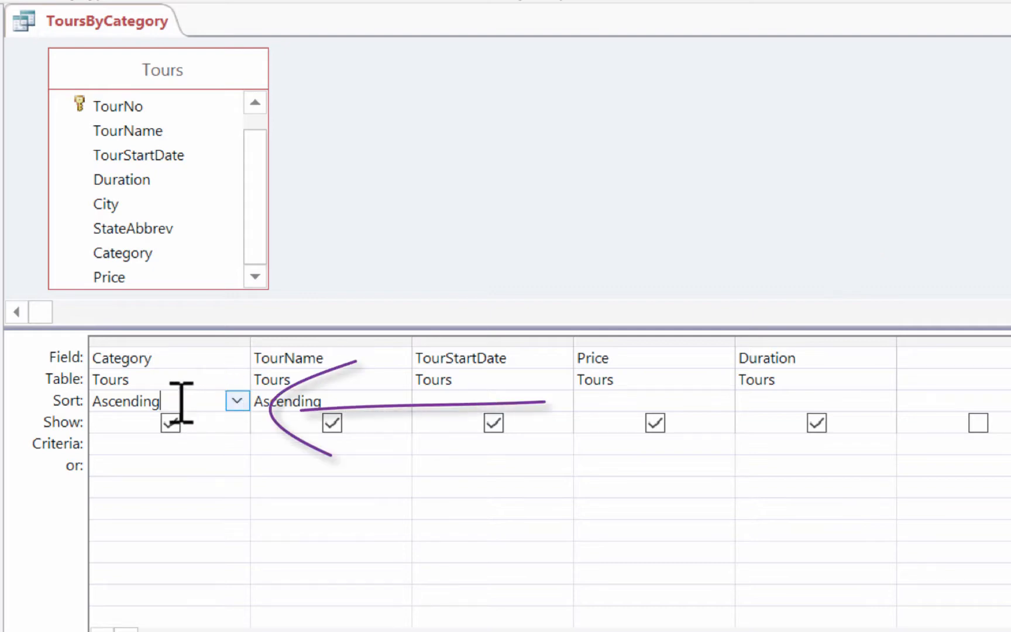
{"action": "left_click", "coordinate": [237, 401]}
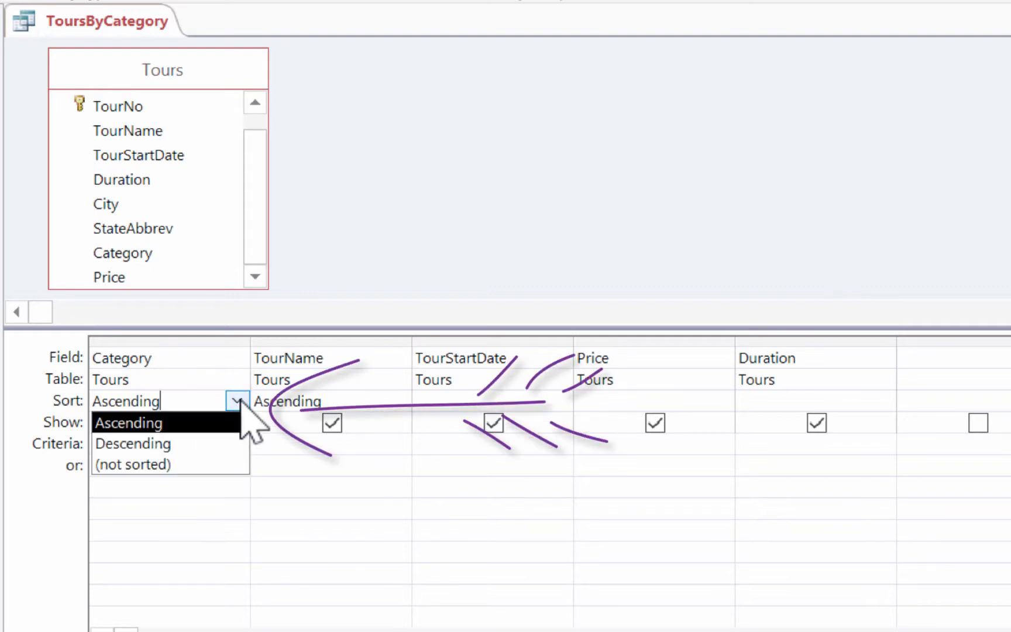
{"action": "left_click", "coordinate": [227, 462]}
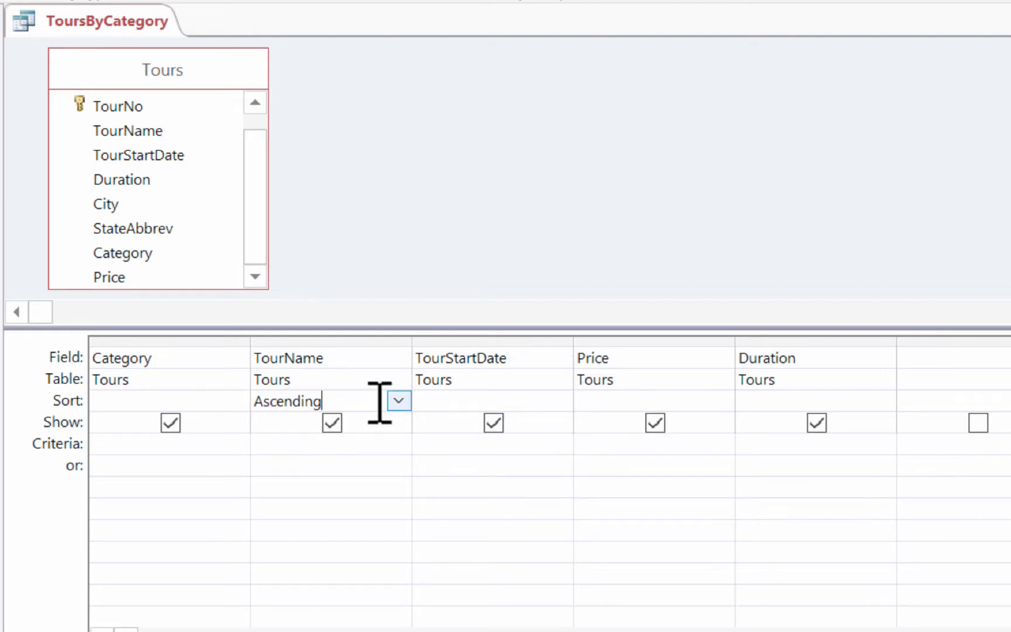
{"action": "left_click", "coordinate": [397, 402]}
{"action": "left_click", "coordinate": [398, 466]}
Step: Sort ToursByCategory in ascending order by TourStartDate and Price, and run the query
{"action": "left_click", "coordinate": [489, 403]}
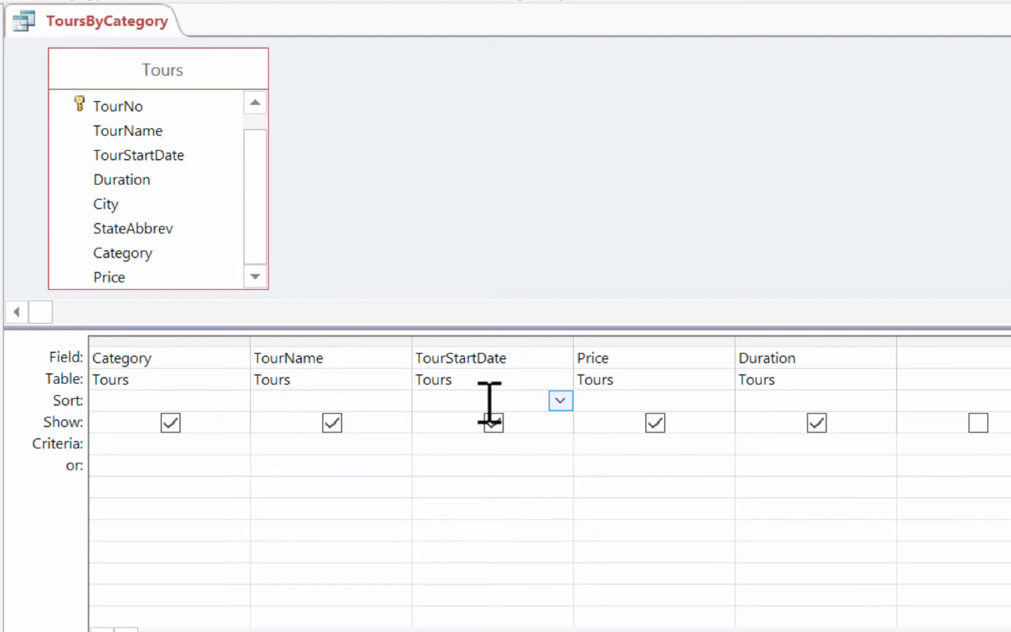
{"action": "left_click", "coordinate": [559, 401]}
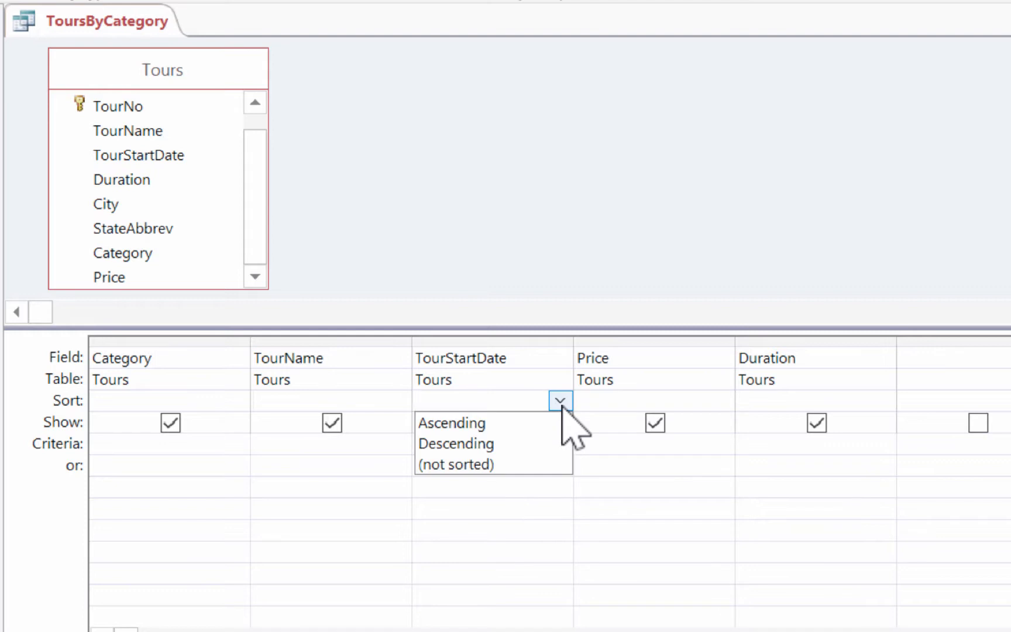
{"action": "left_click", "coordinate": [556, 426]}
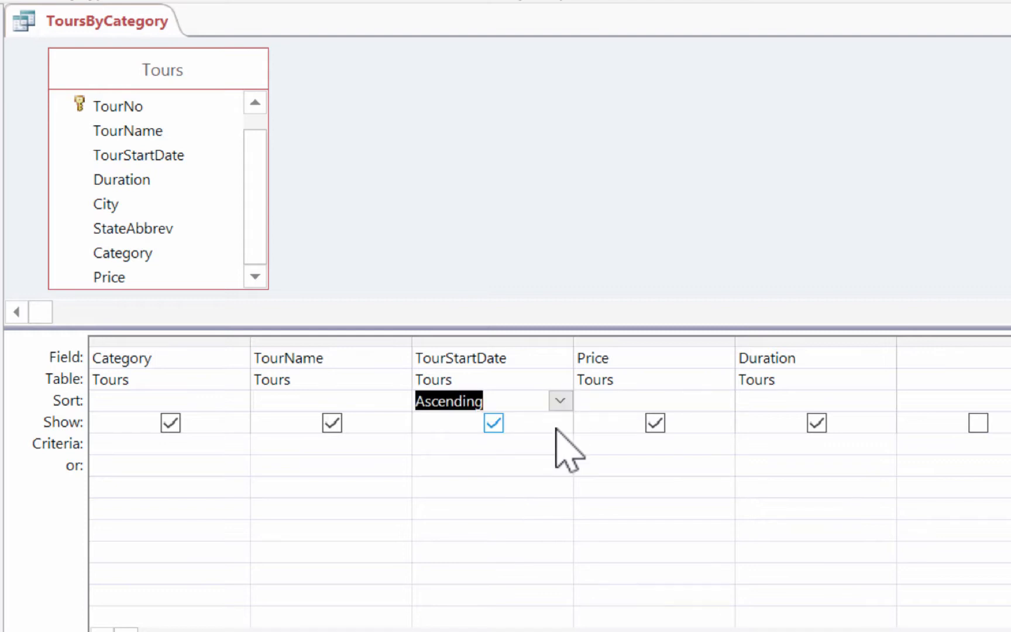
{"action": "left_click", "coordinate": [629, 400]}
{"action": "left_click", "coordinate": [721, 401]}
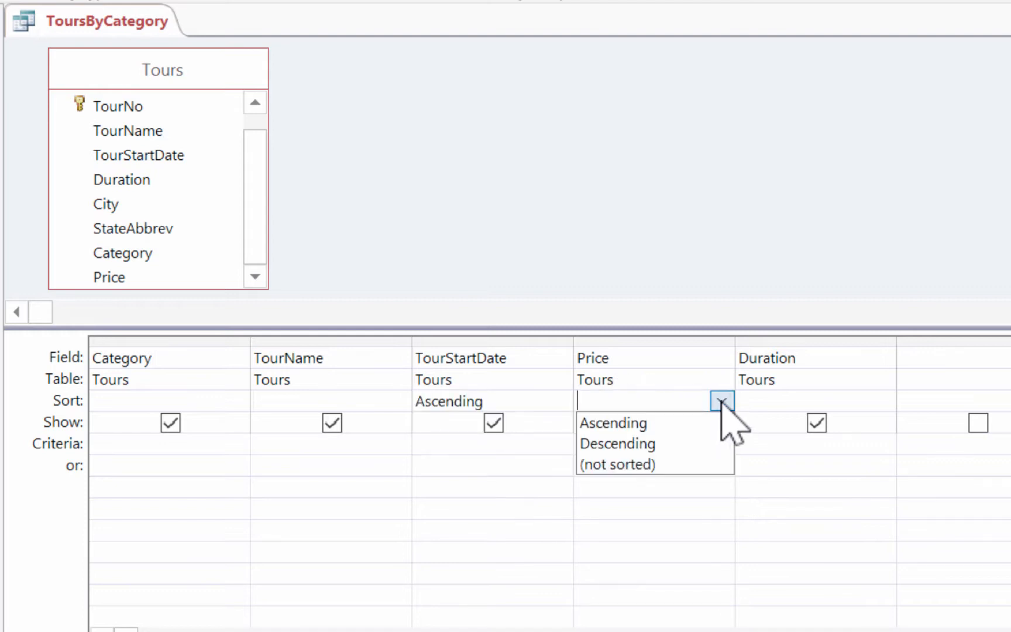
{"action": "left_click", "coordinate": [724, 421]}
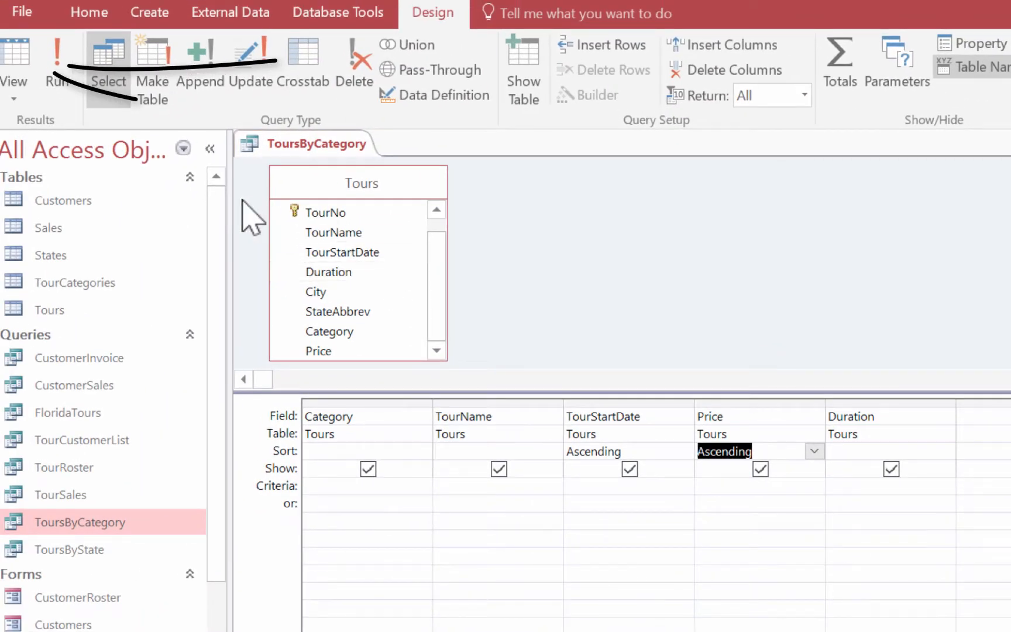
{"action": "left_click", "coordinate": [14, 87]}
{"action": "left_click", "coordinate": [53, 68]}
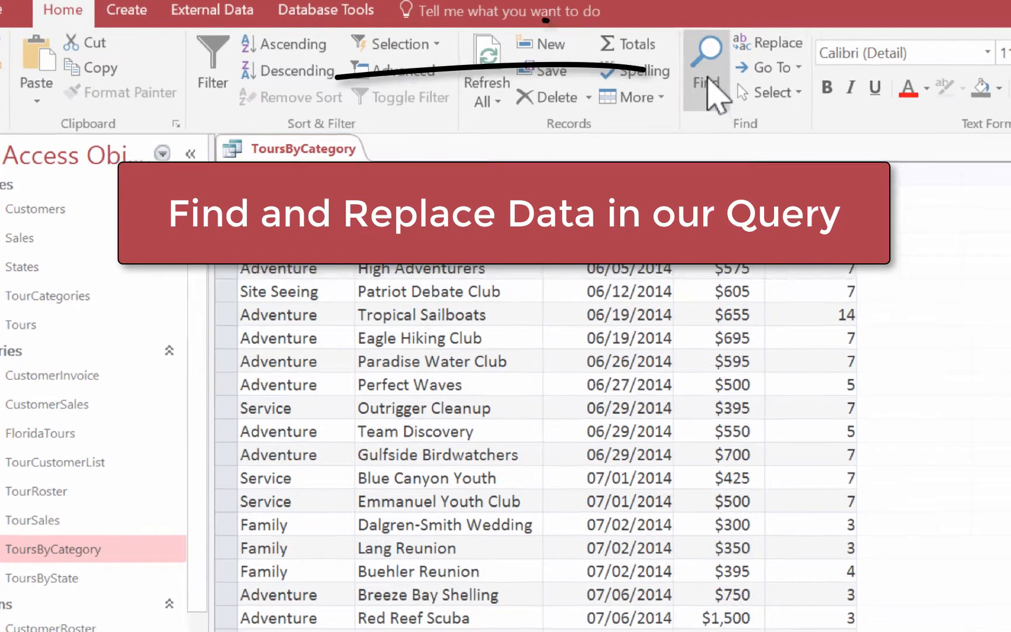
Step: Replace every Site Seeing entry with Cultural in the Category field of ToursByCategory, and close the Find and Replace dialog
{"action": "left_click", "coordinate": [697, 64]}
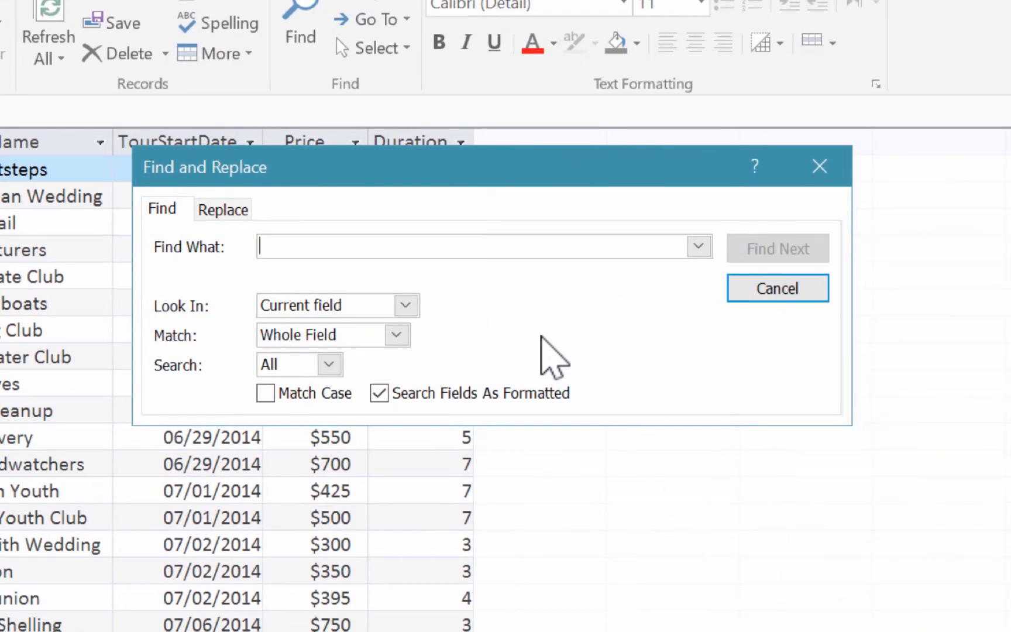
{"action": "type", "text": "Site Seeing"}
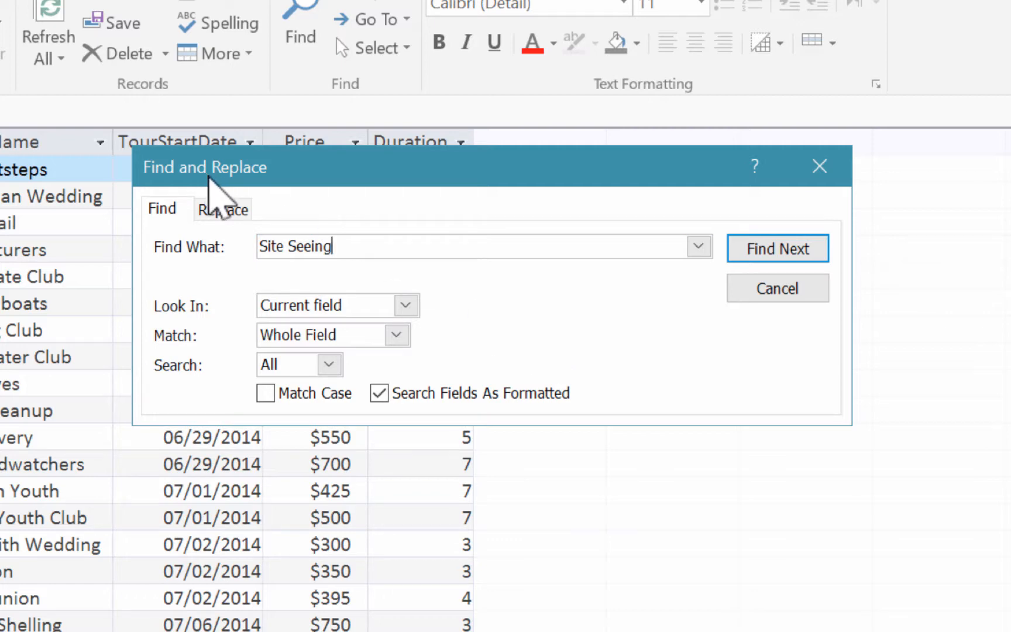
{"action": "left_click", "coordinate": [223, 209]}
{"action": "type", "text": "Cultural"}
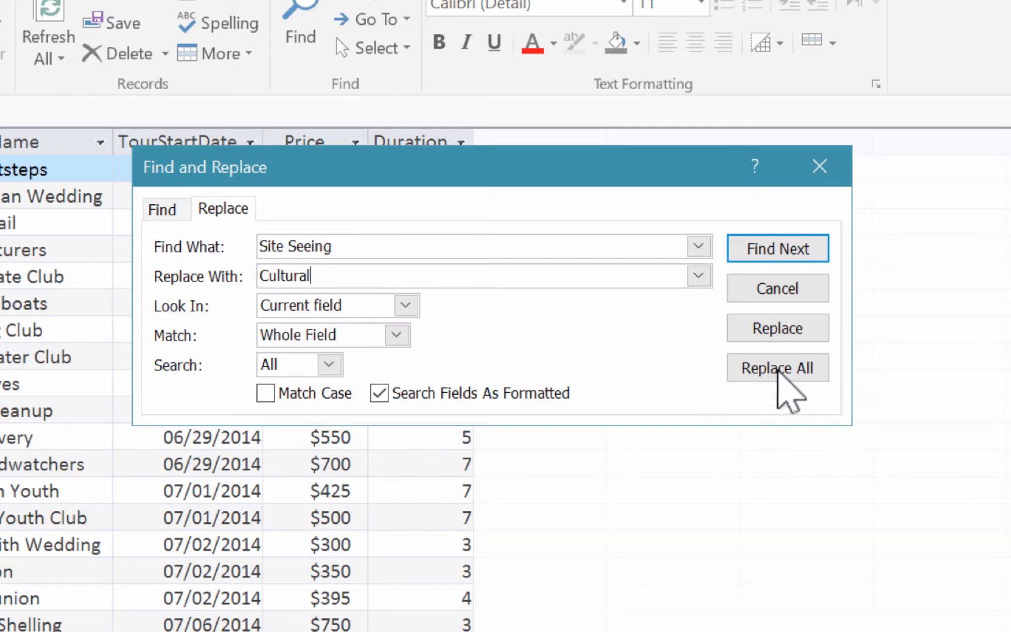
{"action": "left_click", "coordinate": [776, 369]}
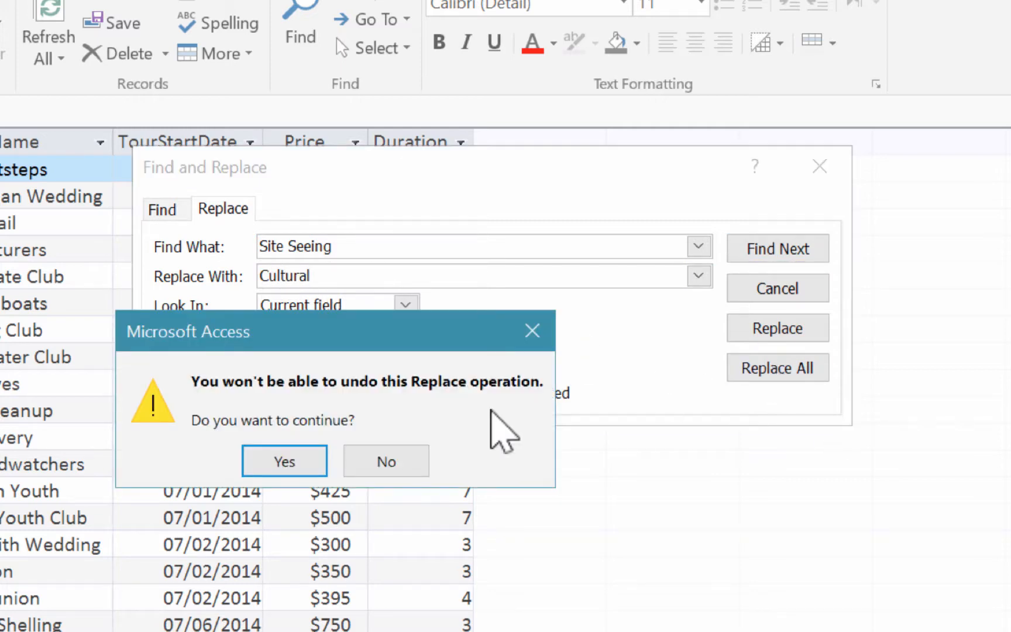
{"action": "left_click", "coordinate": [293, 462]}
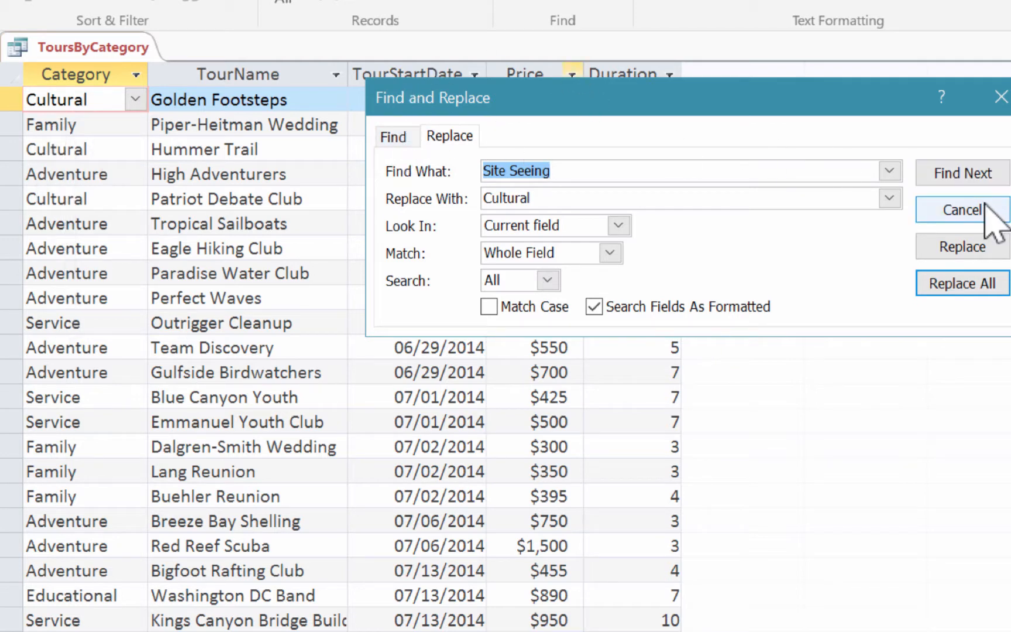
{"action": "left_click", "coordinate": [962, 209]}
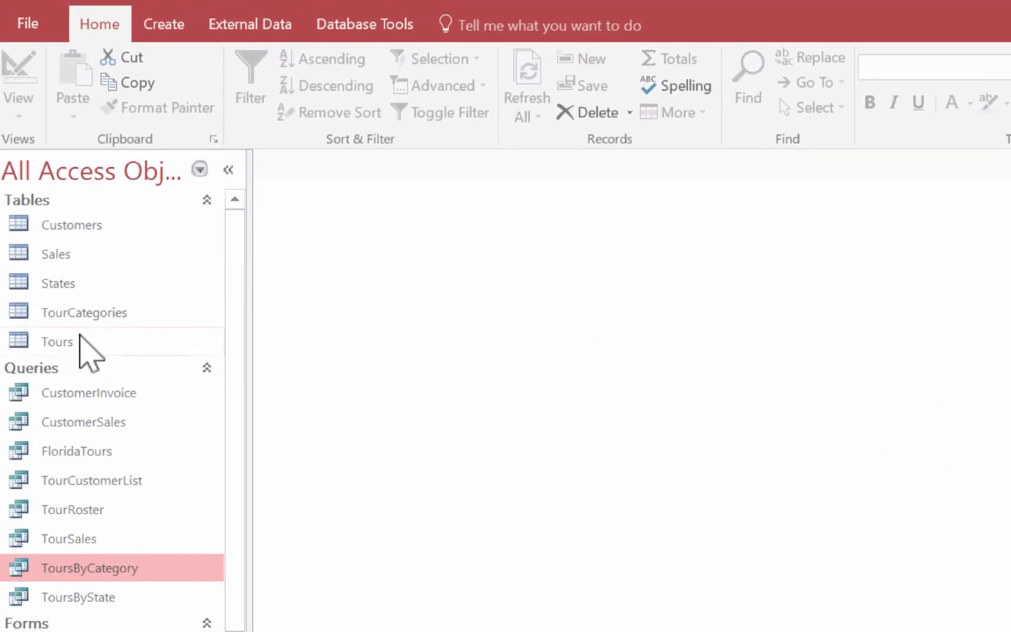
Step: Open the Tours table and filter its records to those whose Category equals Adventure
{"action": "left_click", "coordinate": [81, 338]}
{"action": "double_click", "coordinate": [81, 339]}
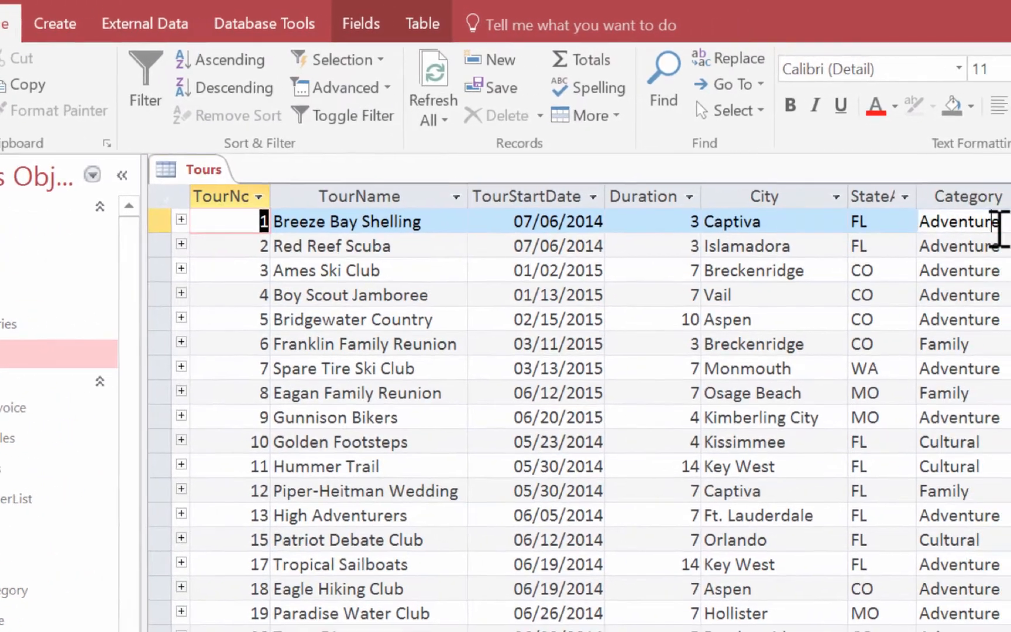
{"action": "left_click", "coordinate": [1000, 228]}
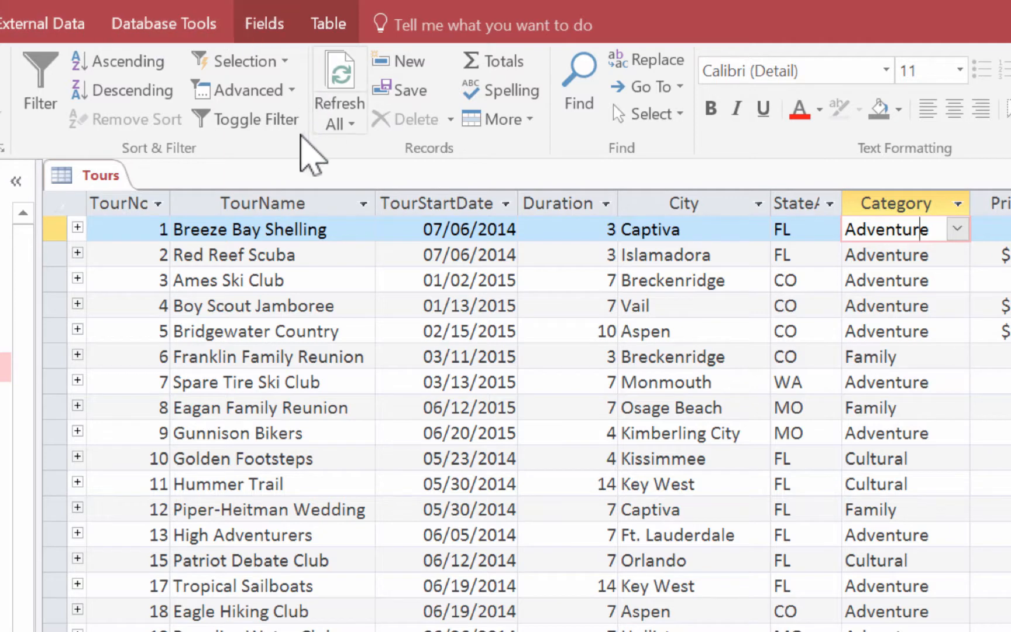
{"action": "left_click", "coordinate": [249, 58]}
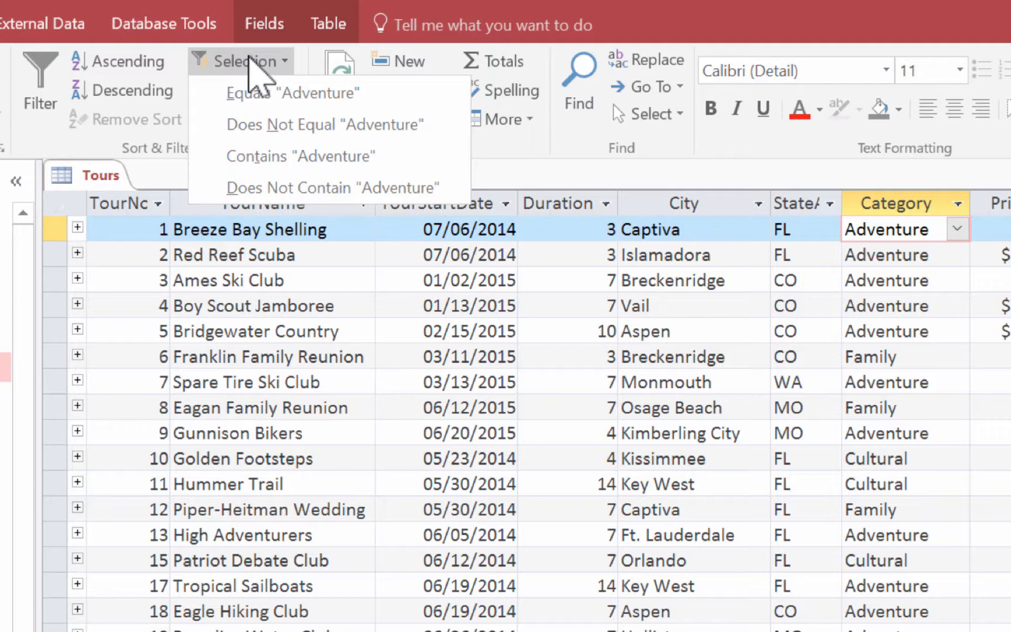
{"action": "left_click", "coordinate": [262, 93]}
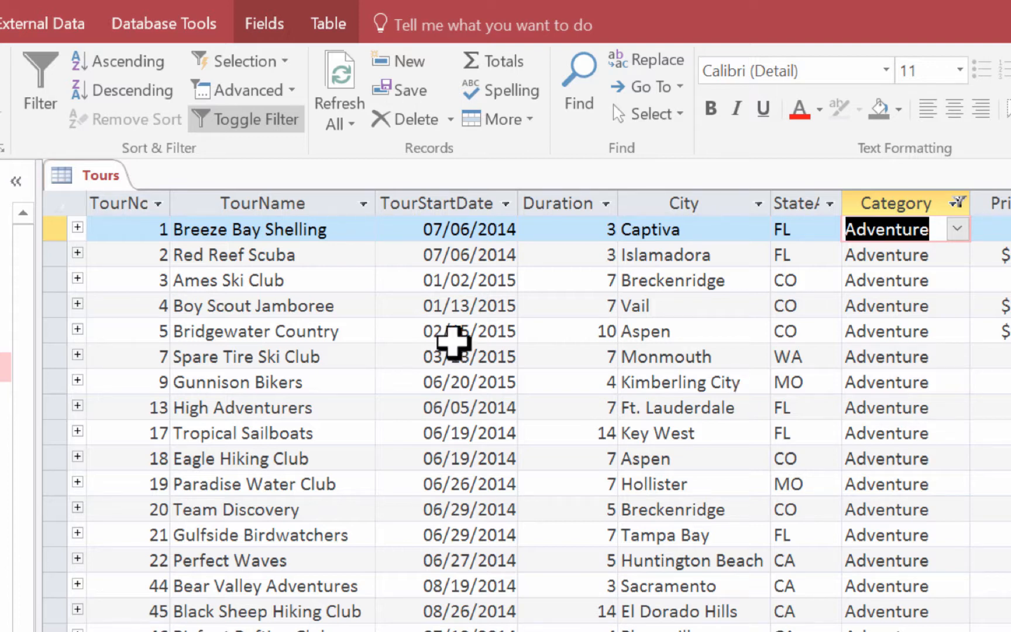
Step: Use Filter By Form to add the TourStartDate criterion 7/*/2014 to the Adventure filter, and apply it to the Tours table
{"action": "left_click", "coordinate": [234, 91]}
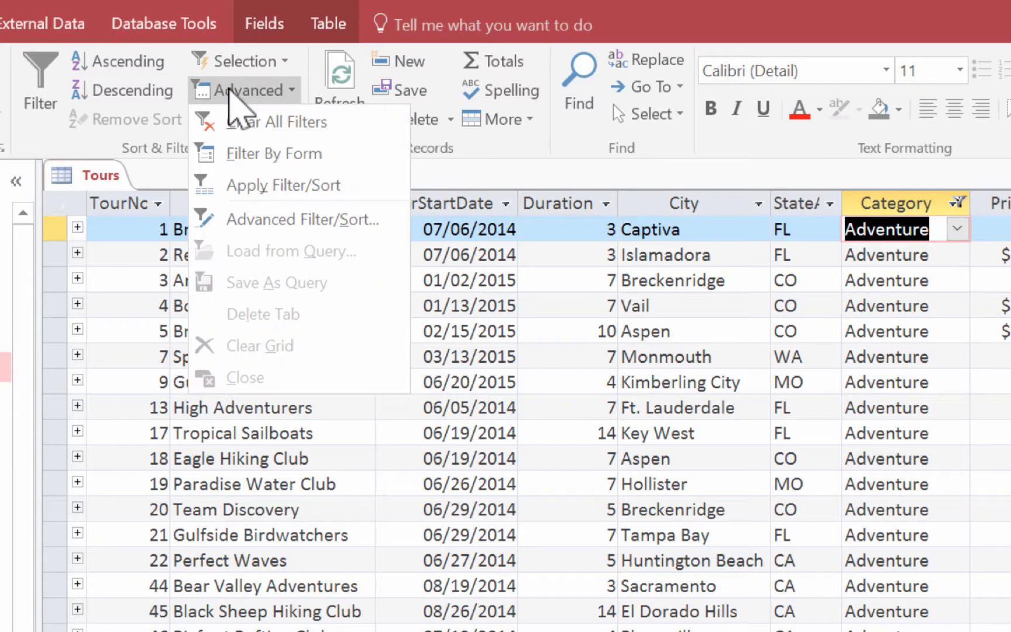
{"action": "left_click", "coordinate": [380, 154]}
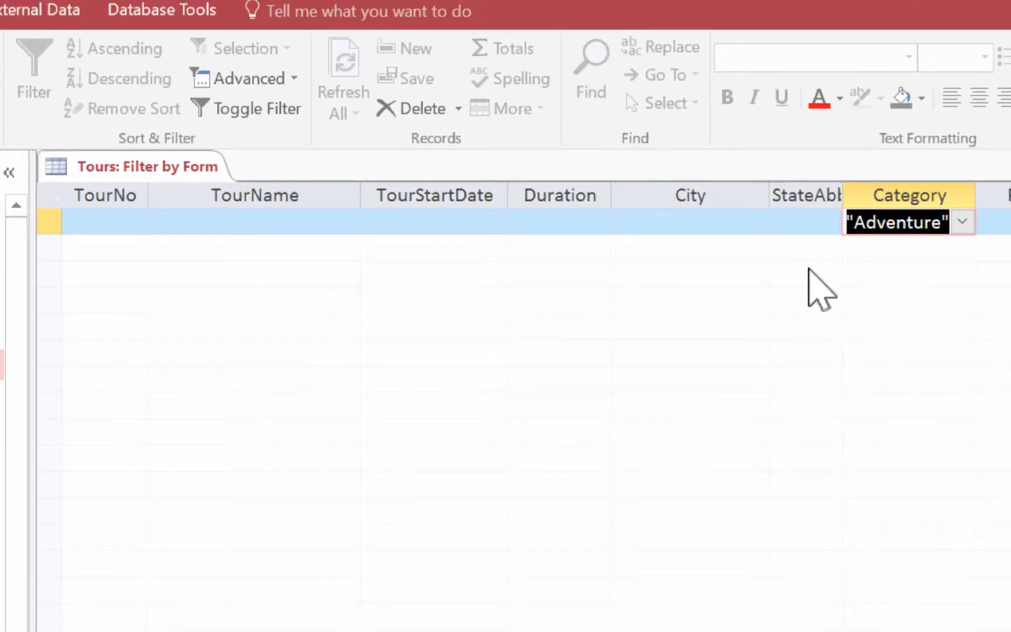
{"action": "left_click", "coordinate": [430, 220]}
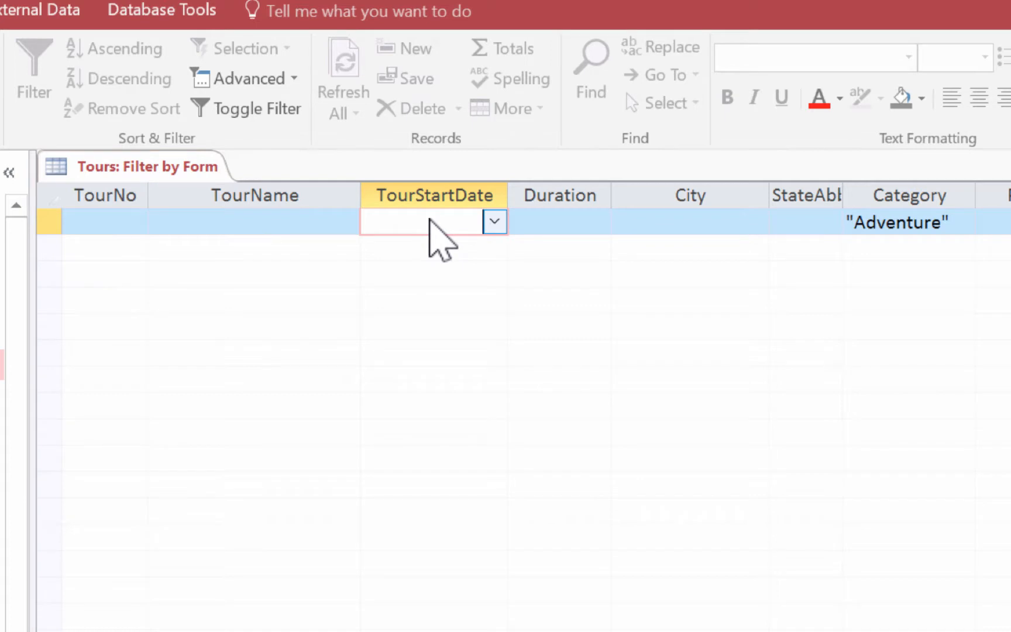
{"action": "type", "text": "7/*/2014"}
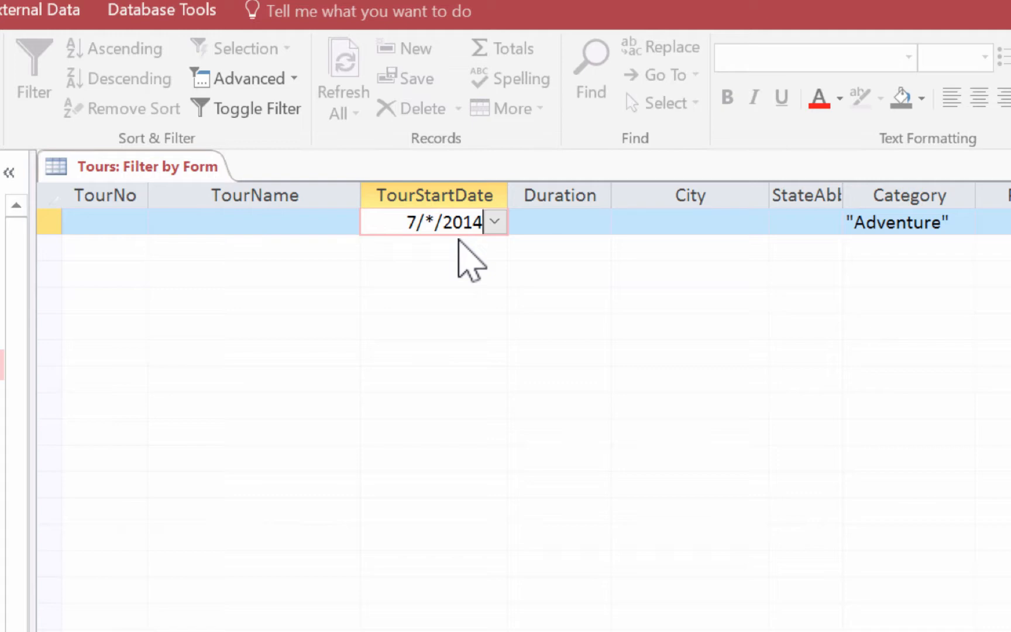
{"action": "left_click", "coordinate": [257, 105]}
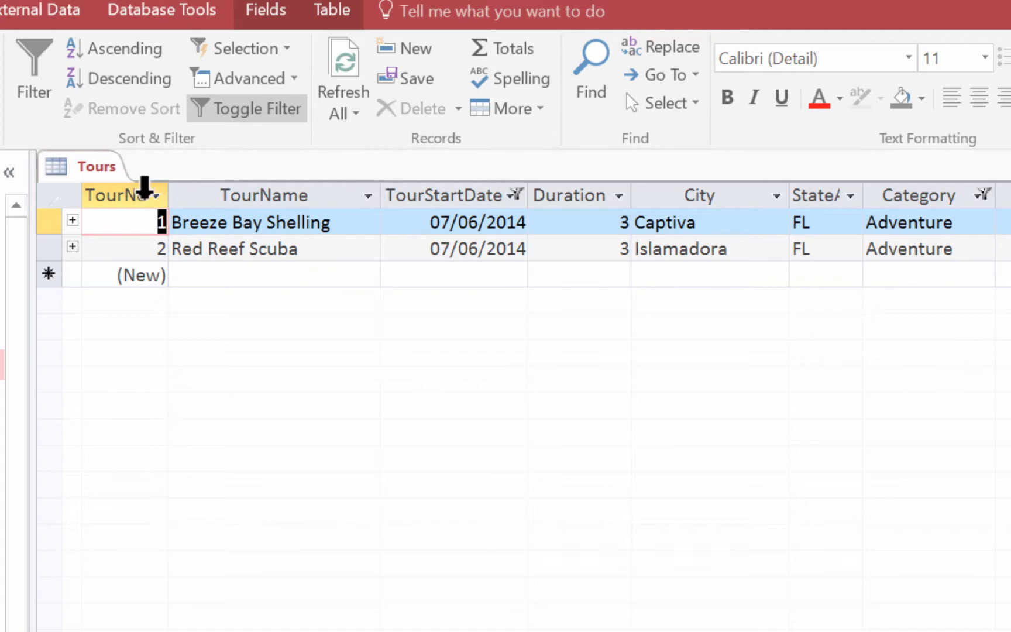
Step: Close the Tours table
{"action": "left_click", "coordinate": [112, 174]}
{"action": "right_click", "coordinate": [105, 174]}
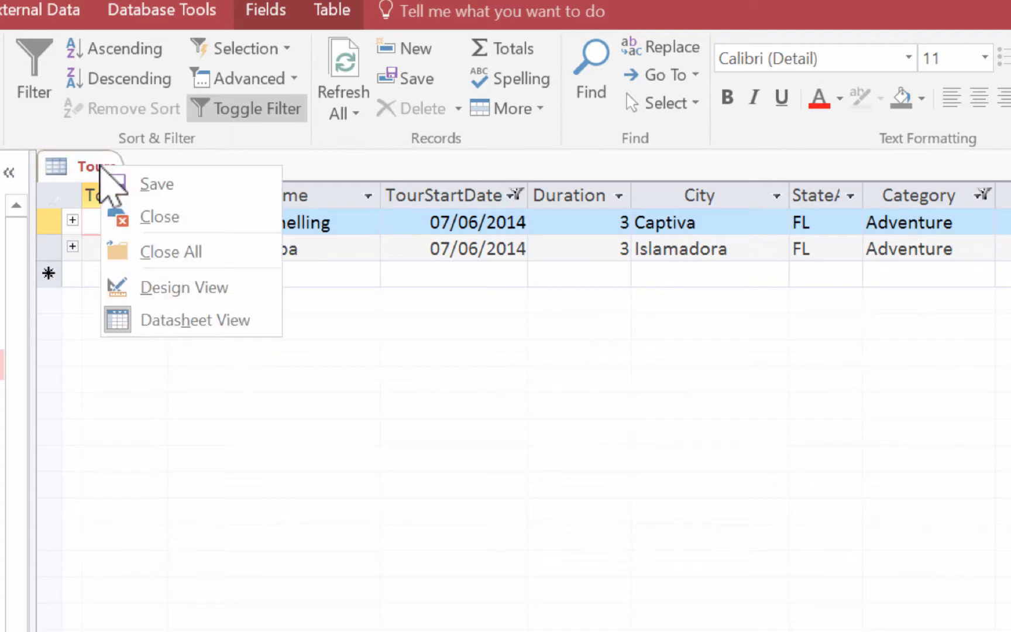
{"action": "left_click", "coordinate": [137, 217]}
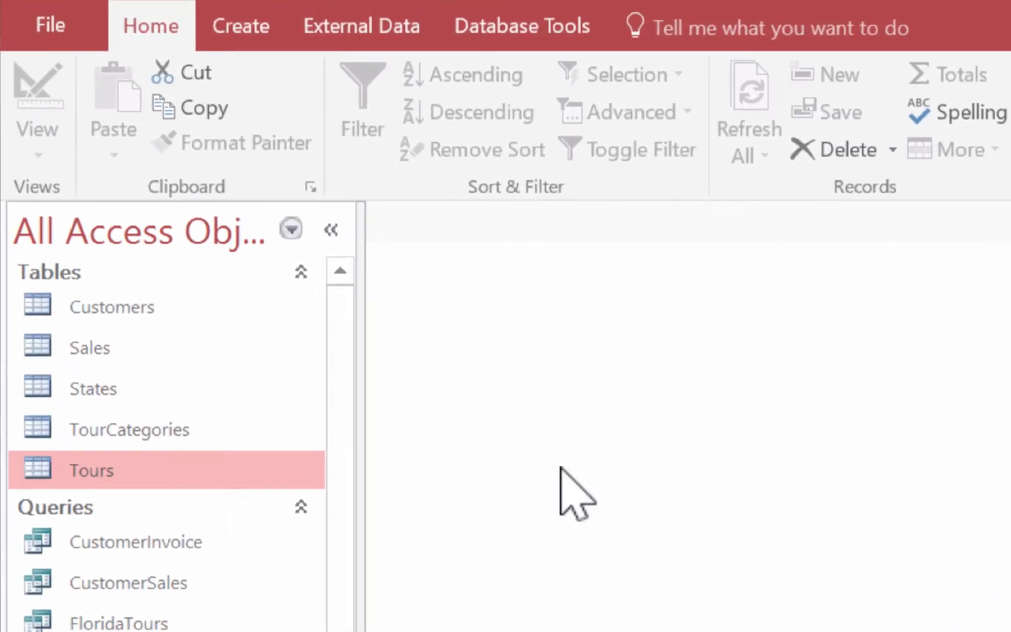
Step: Create a new query in Design View based on the Tours table, and enlarge its field list to show all fields
{"action": "left_click", "coordinate": [244, 31]}
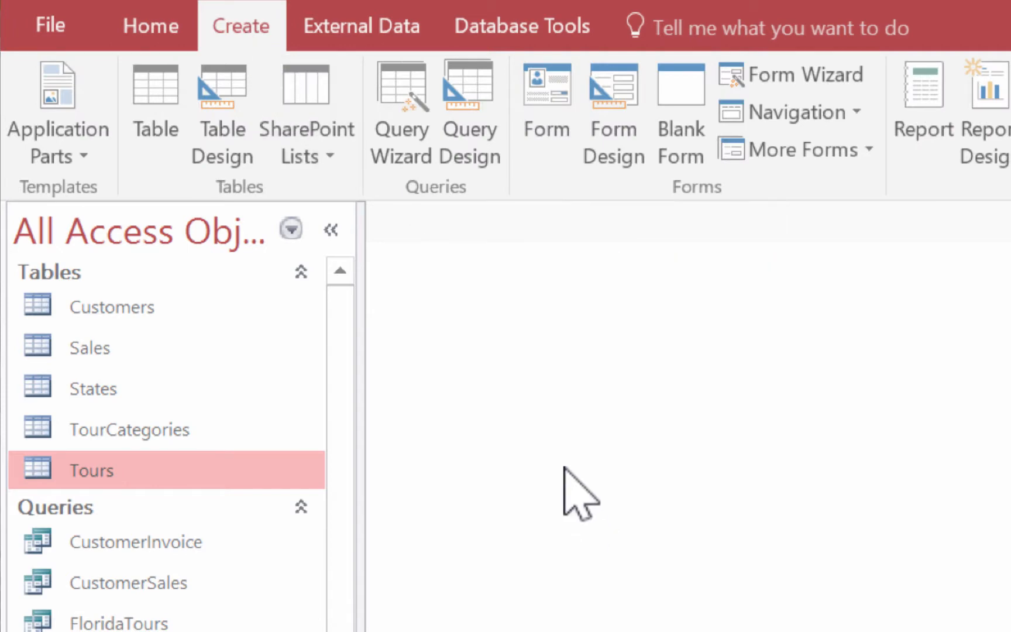
{"action": "left_click", "coordinate": [485, 114]}
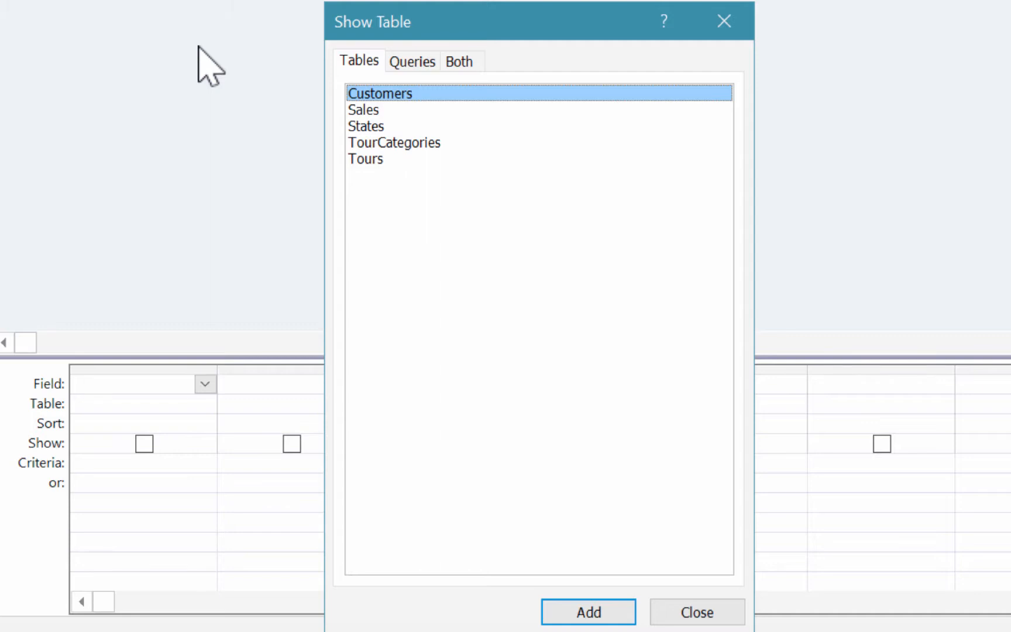
{"action": "double_click", "coordinate": [387, 159]}
{"action": "left_click", "coordinate": [698, 612]}
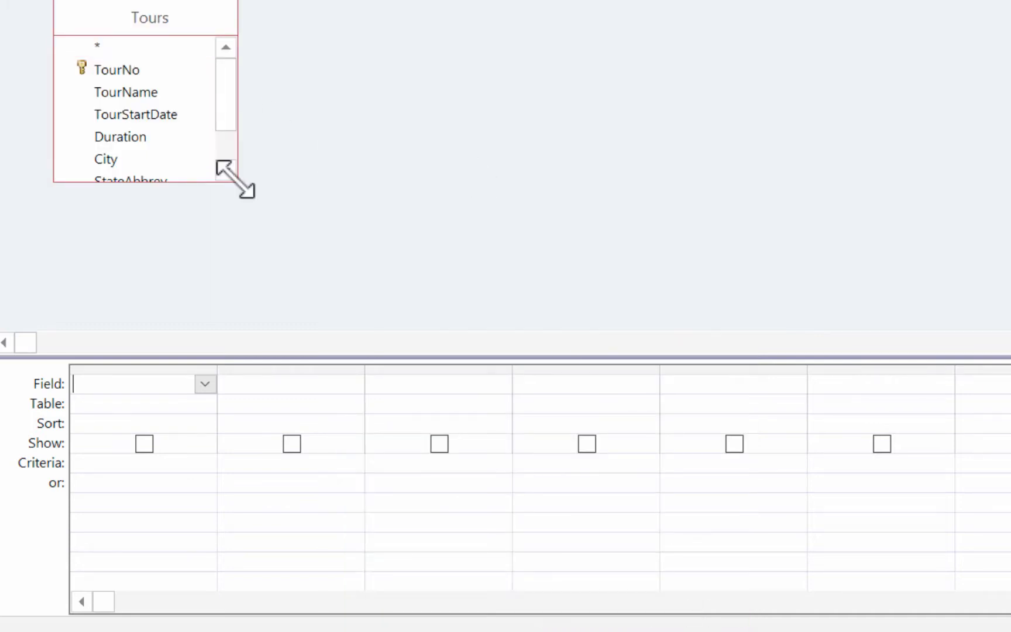
{"action": "left_click_drag", "start_coordinate": [236, 179], "coordinate": [261, 269]}
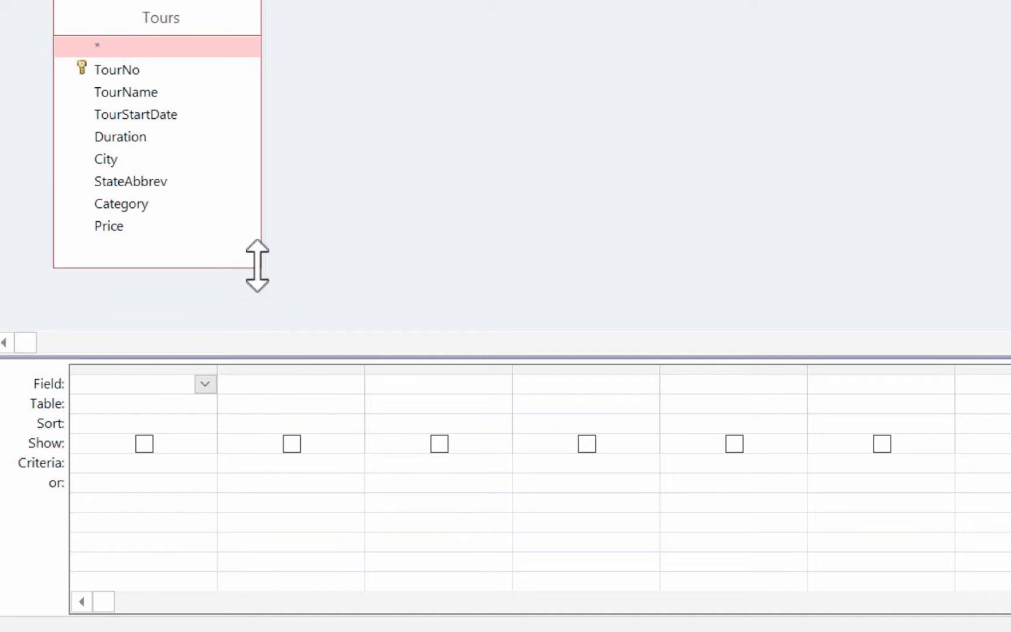
Step: Add the TourName, Duration, StateAbbrev and Category fields to the query grid
{"action": "double_click", "coordinate": [138, 91]}
{"action": "double_click", "coordinate": [140, 136]}
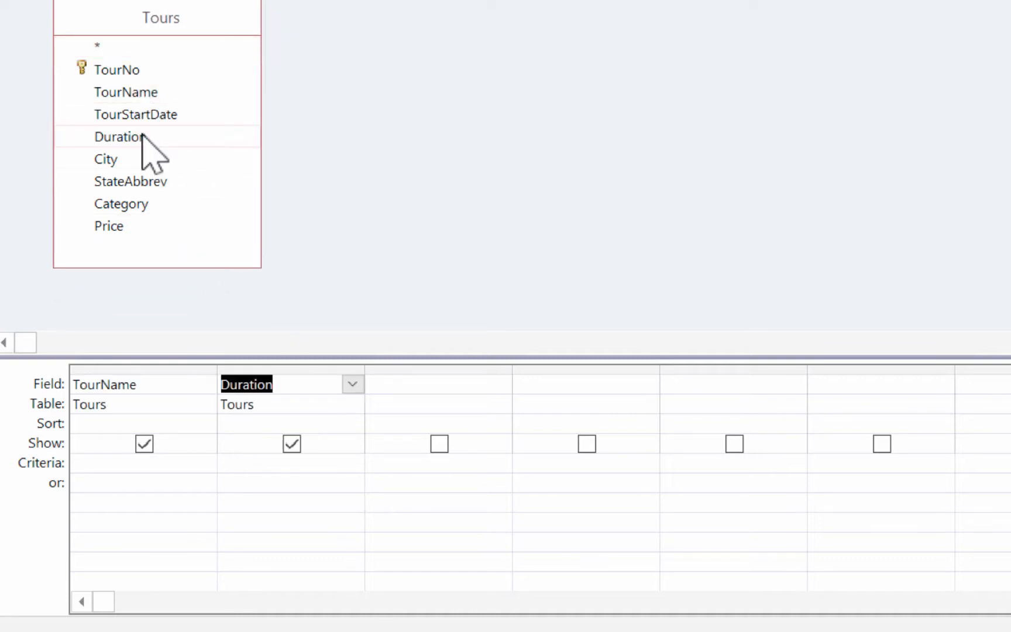
{"action": "double_click", "coordinate": [159, 182]}
{"action": "double_click", "coordinate": [160, 204]}
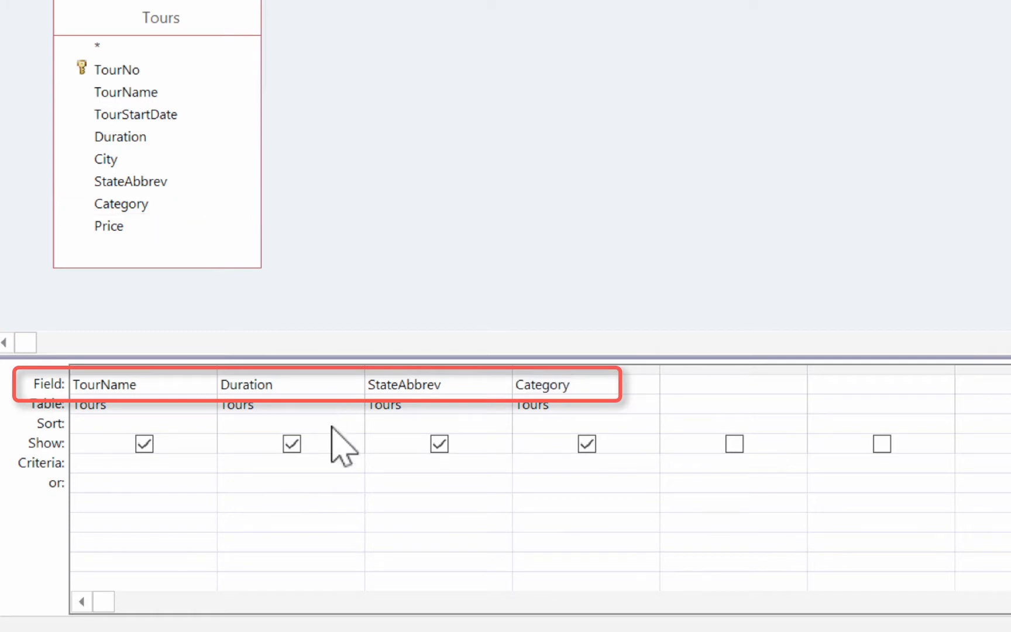
Step: Set the StateAbbrev criterion to FL and display the query results in Datasheet View
{"action": "left_click", "coordinate": [383, 462]}
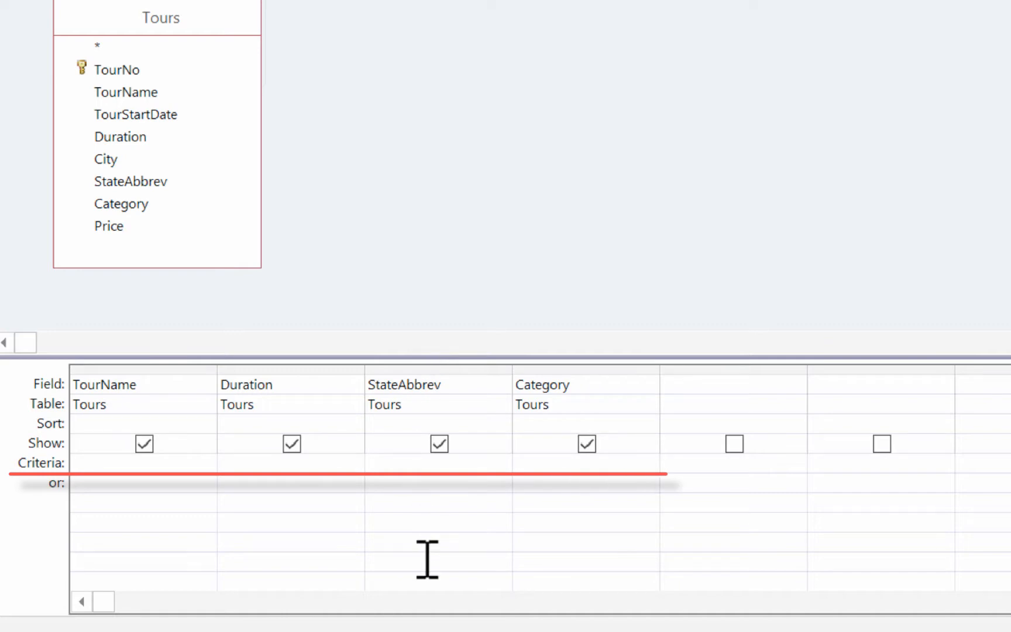
{"action": "type", "text": "FL"}
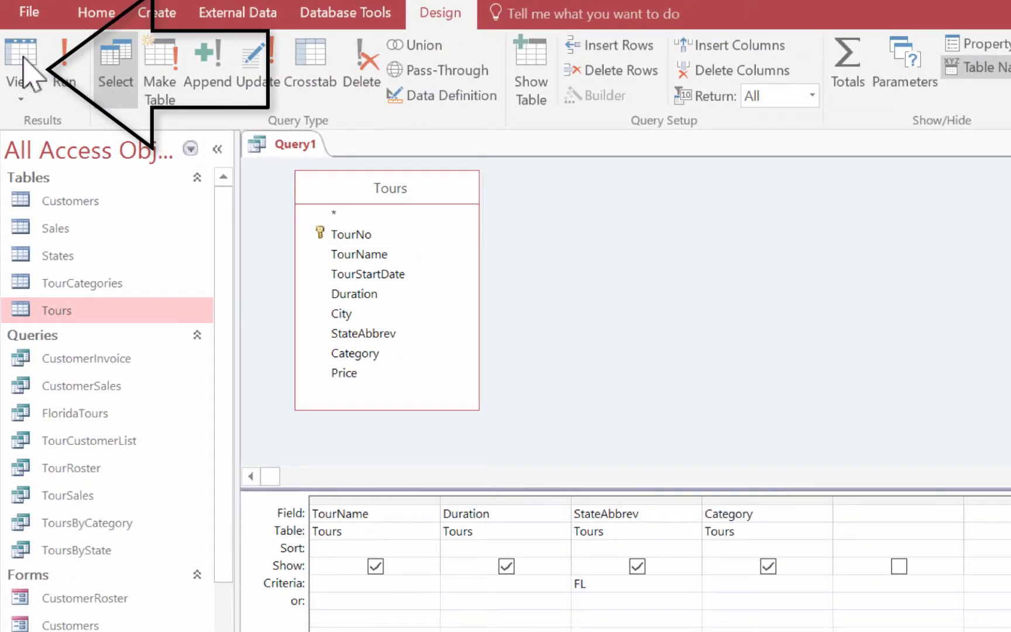
{"action": "left_click", "coordinate": [23, 57]}
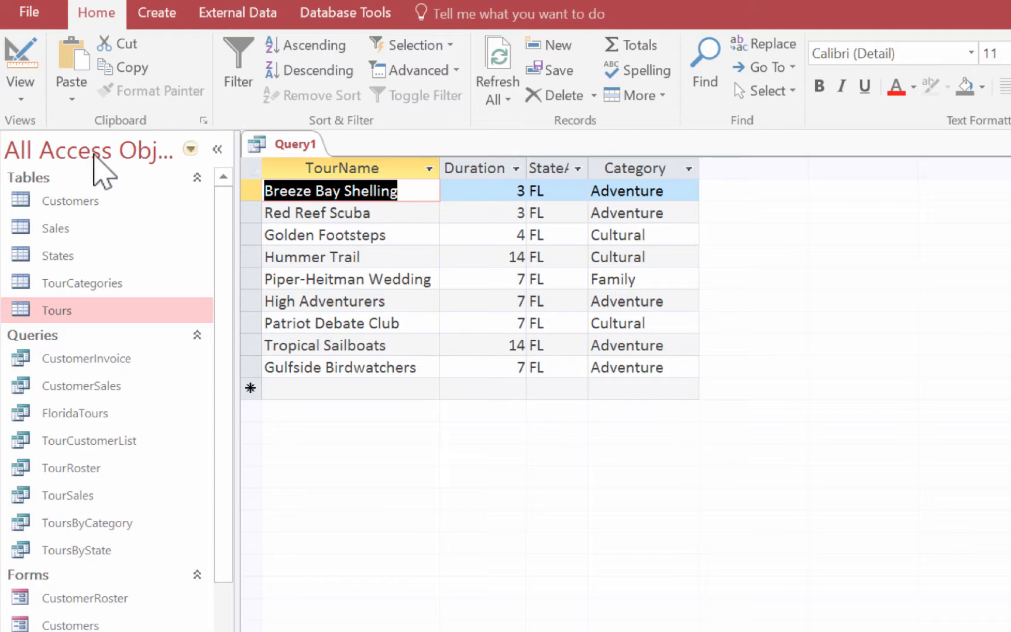
Step: Return to Design View, add the Category criterion Adventure alongside the FL criterion, and display the query results
{"action": "left_click", "coordinate": [22, 58]}
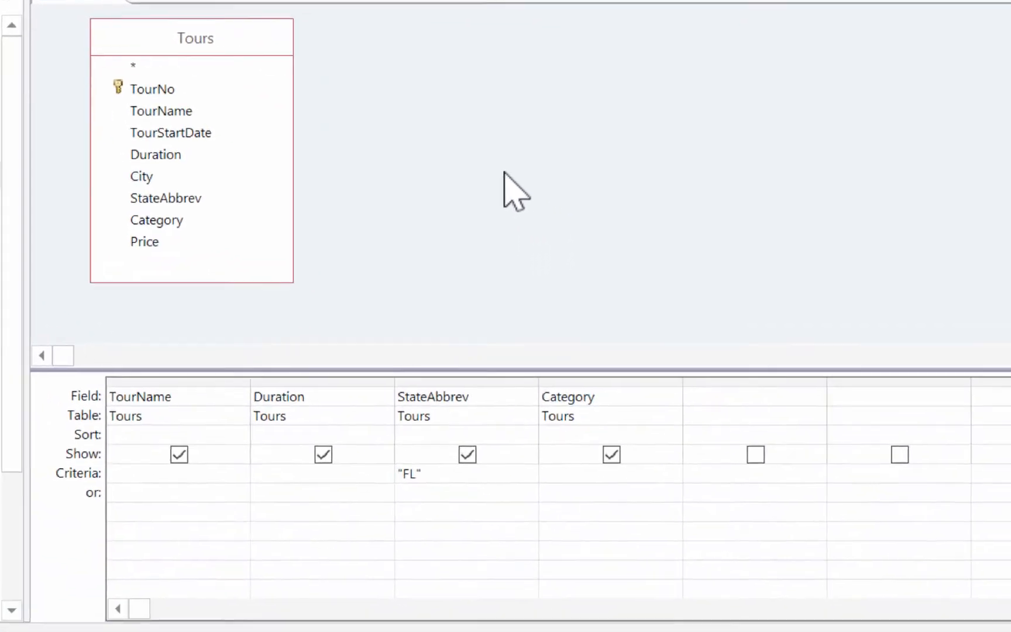
{"action": "left_click", "coordinate": [544, 460]}
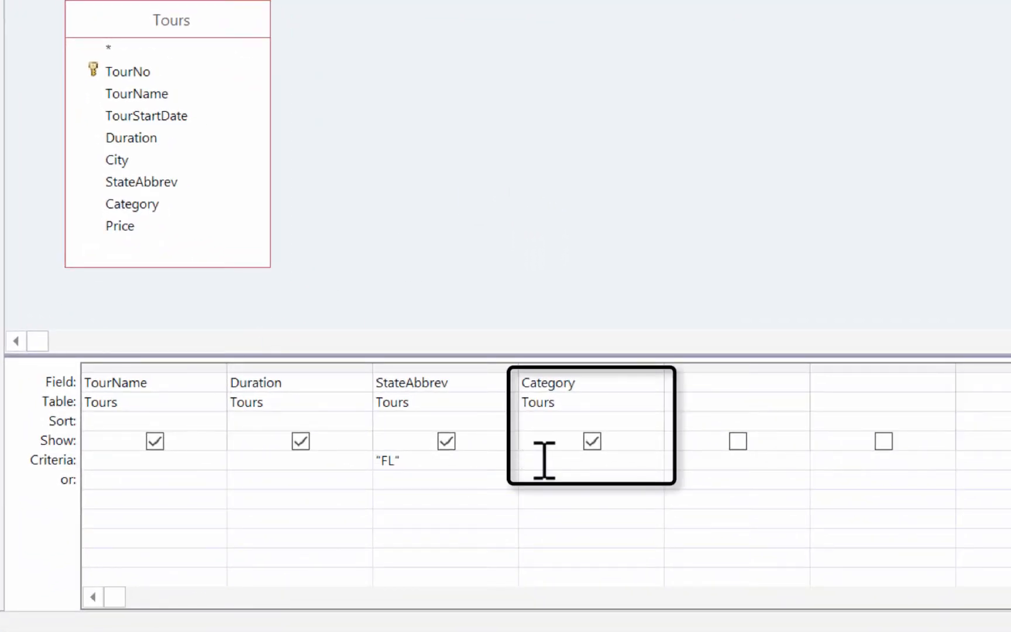
{"action": "type", "text": "Ade"}
{"action": "key", "text": "BackSpace"}
{"action": "type", "text": "venture"}
{"action": "key", "text": "Return"}
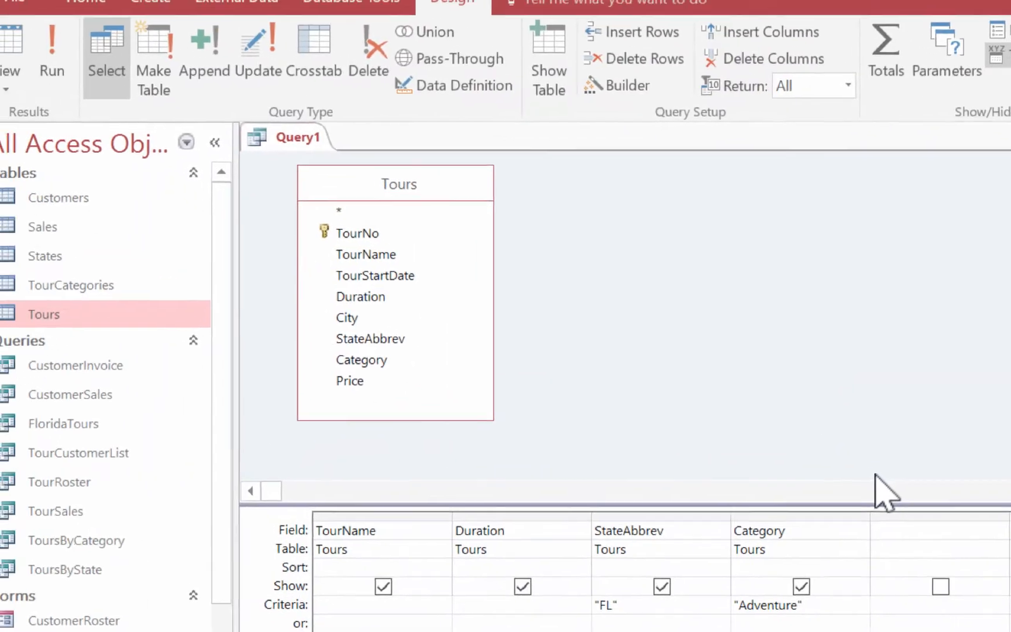
{"action": "left_click", "coordinate": [29, 57]}
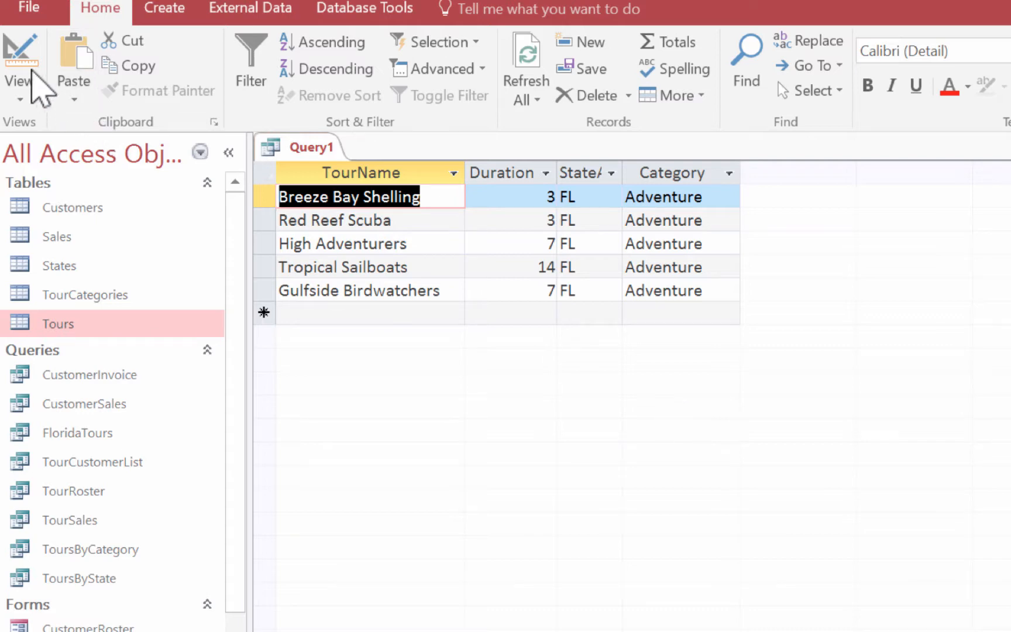
Step: Return to Design View, set the Duration criterion to <=7, and display the query results
{"action": "left_click", "coordinate": [19, 59]}
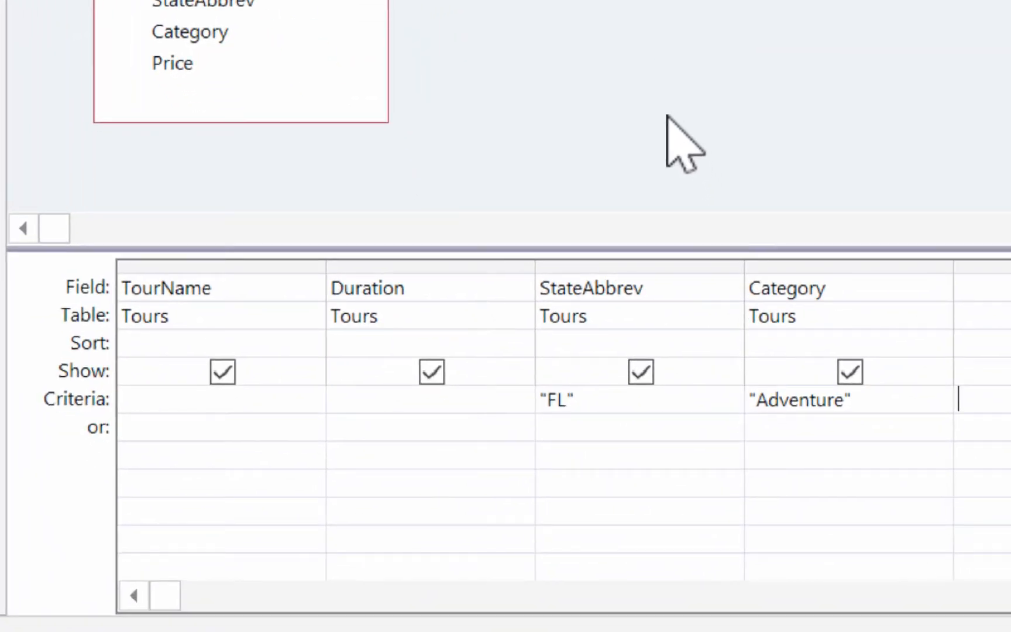
{"action": "left_click", "coordinate": [402, 399]}
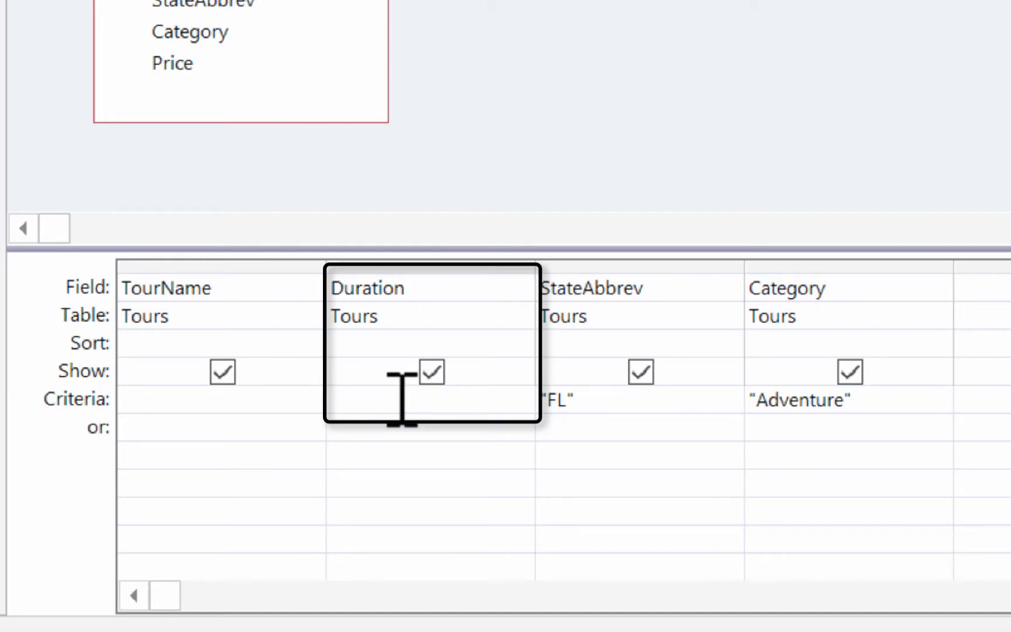
{"action": "type", "text": "<"}
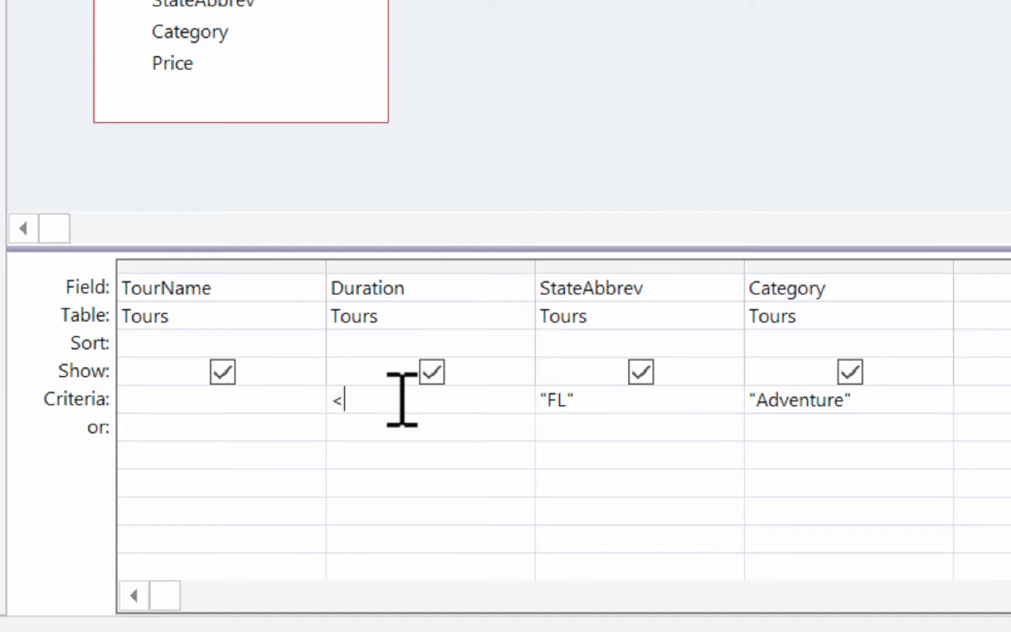
{"action": "type", "text": "=7"}
{"action": "key", "text": "Tab"}
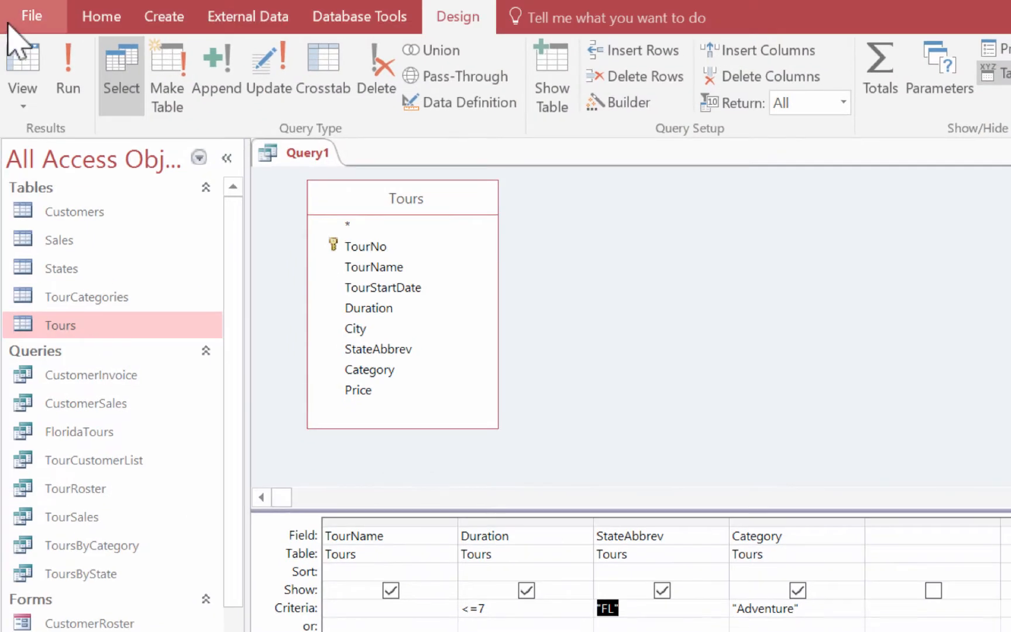
{"action": "left_click", "coordinate": [21, 82]}
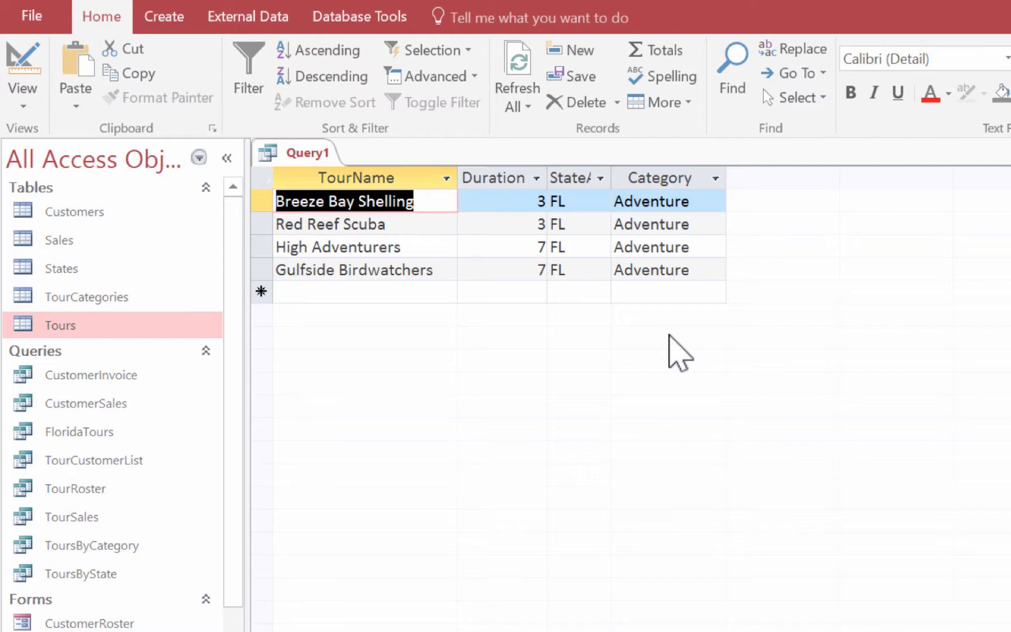
Step: Close the query and save its design under the name AdentureFL
{"action": "key", "text": "ctrl+w"}
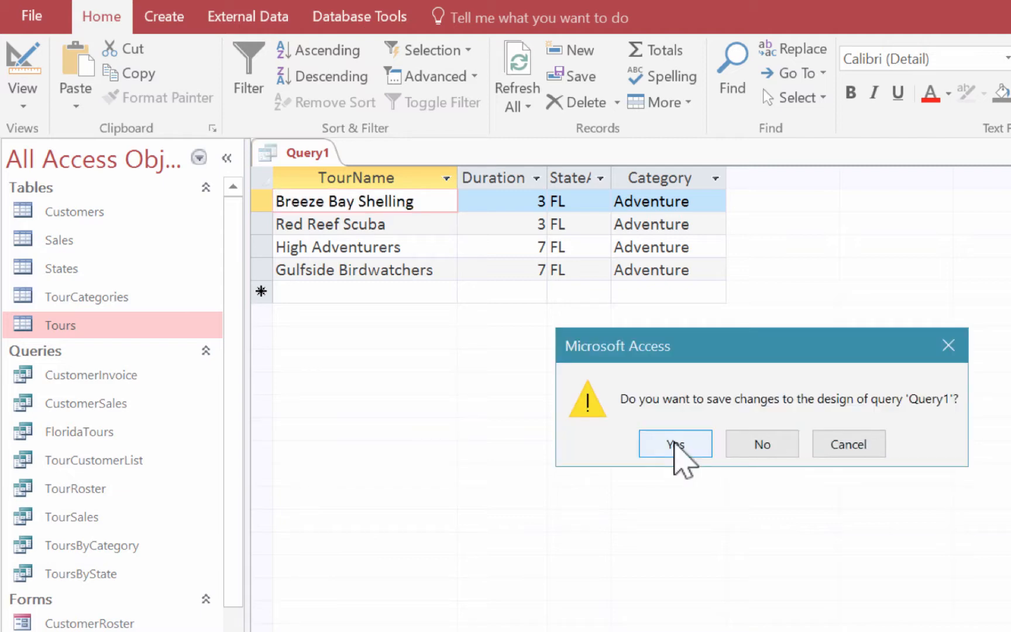
{"action": "left_click", "coordinate": [674, 443]}
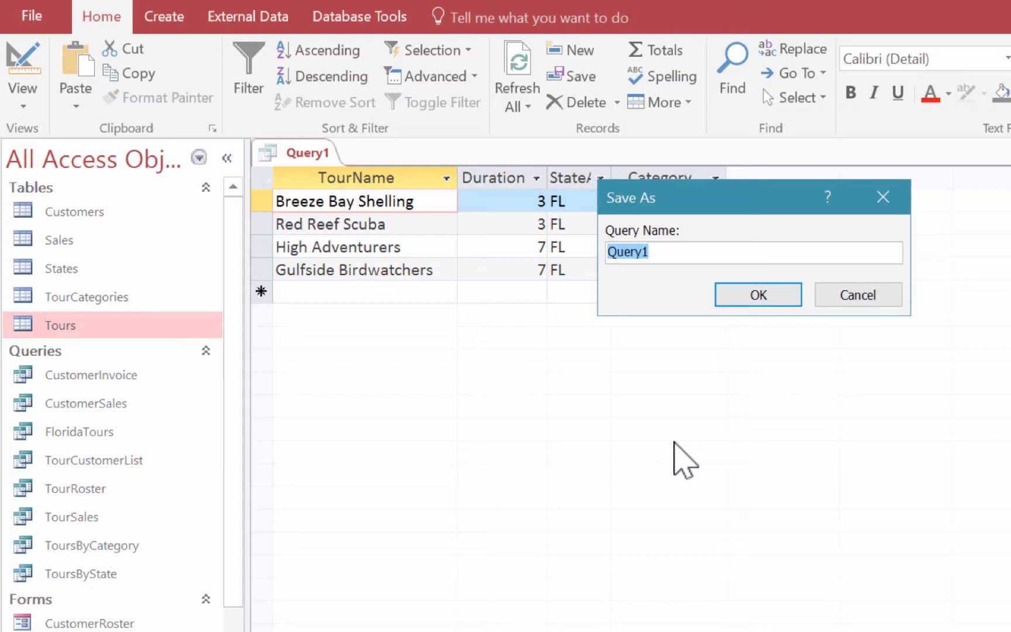
{"action": "type", "text": "S"}
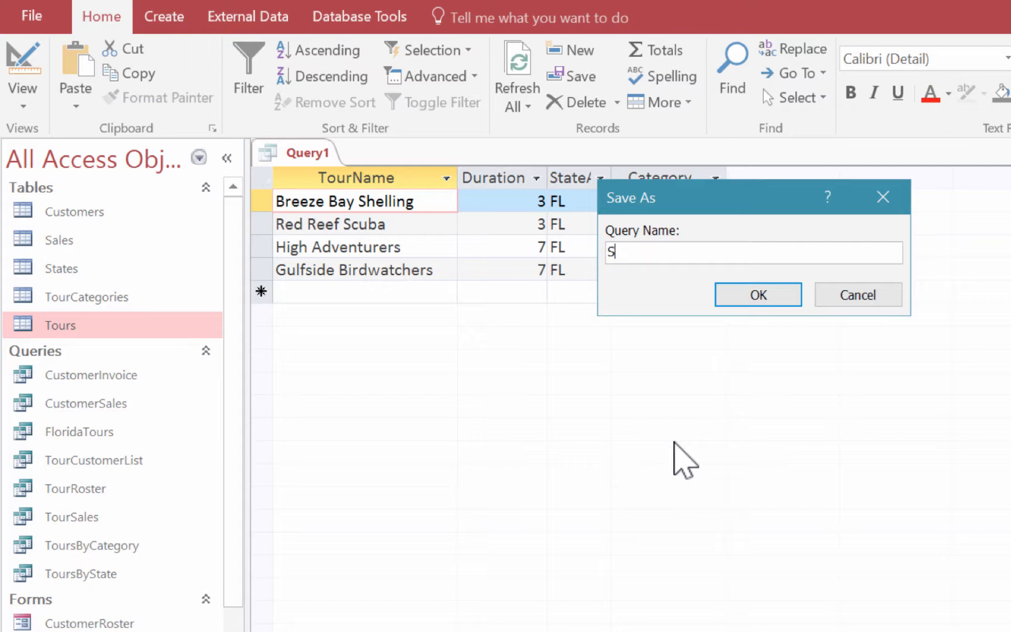
{"action": "key", "text": "BackSpace"}
{"action": "type", "text": "AdentureFL"}
{"action": "left_click", "coordinate": [771, 295]}
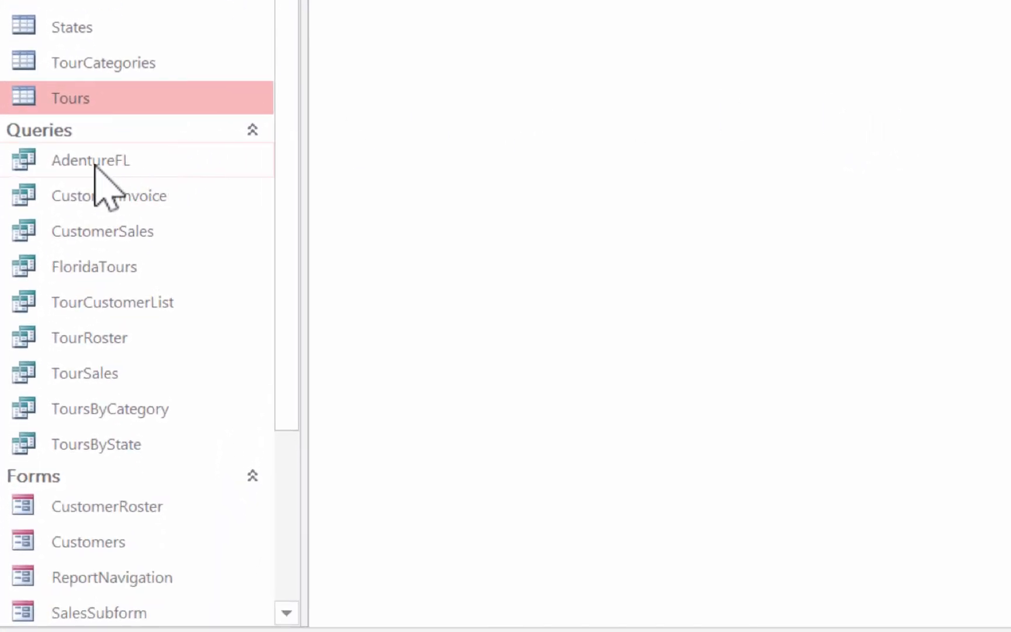
Step: Copy the AdentureFL query and paste it as a new query named AdentureCulturalFL
{"action": "right_click", "coordinate": [94, 166]}
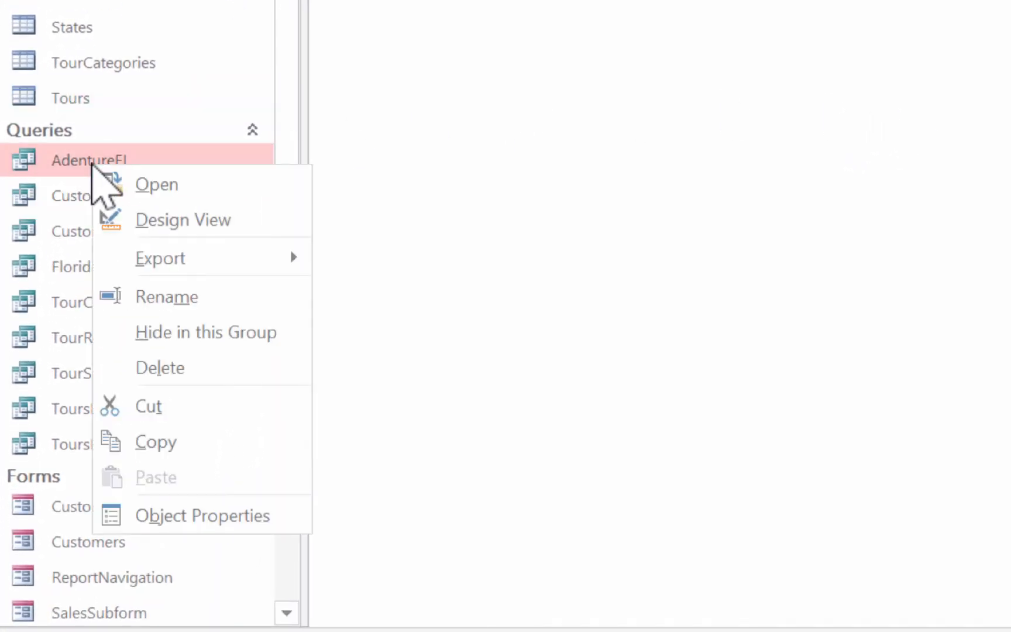
{"action": "left_click", "coordinate": [215, 440]}
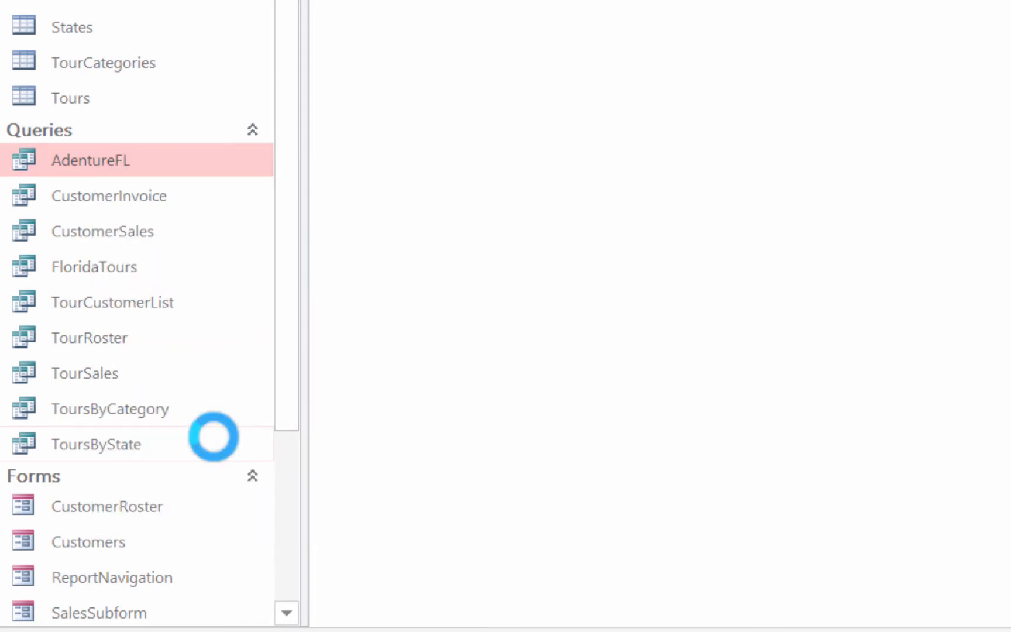
{"action": "left_click", "coordinate": [241, 258]}
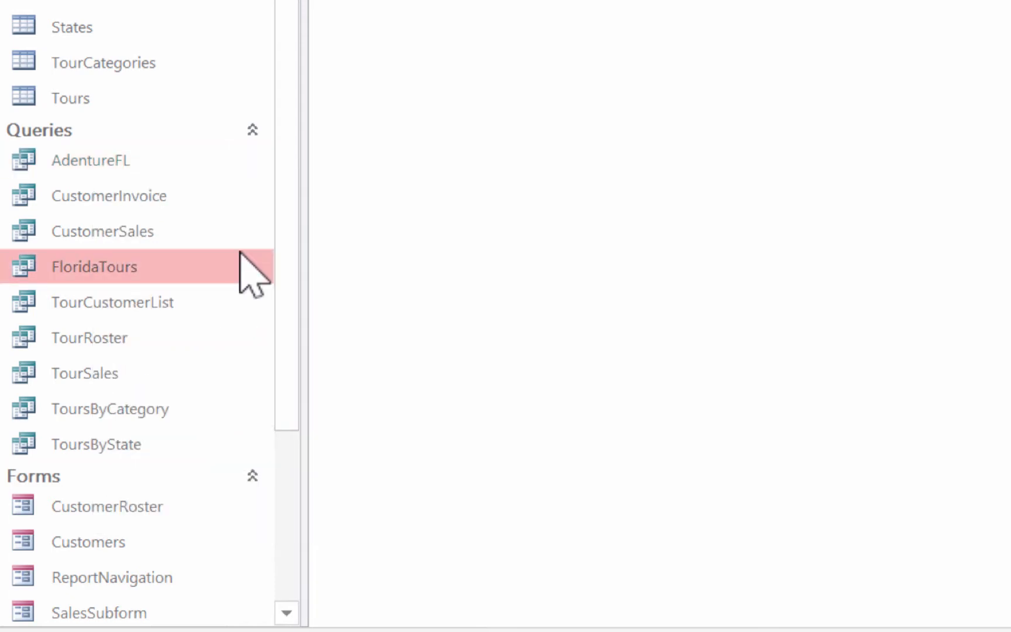
{"action": "right_click", "coordinate": [240, 253]}
{"action": "left_click", "coordinate": [361, 559]}
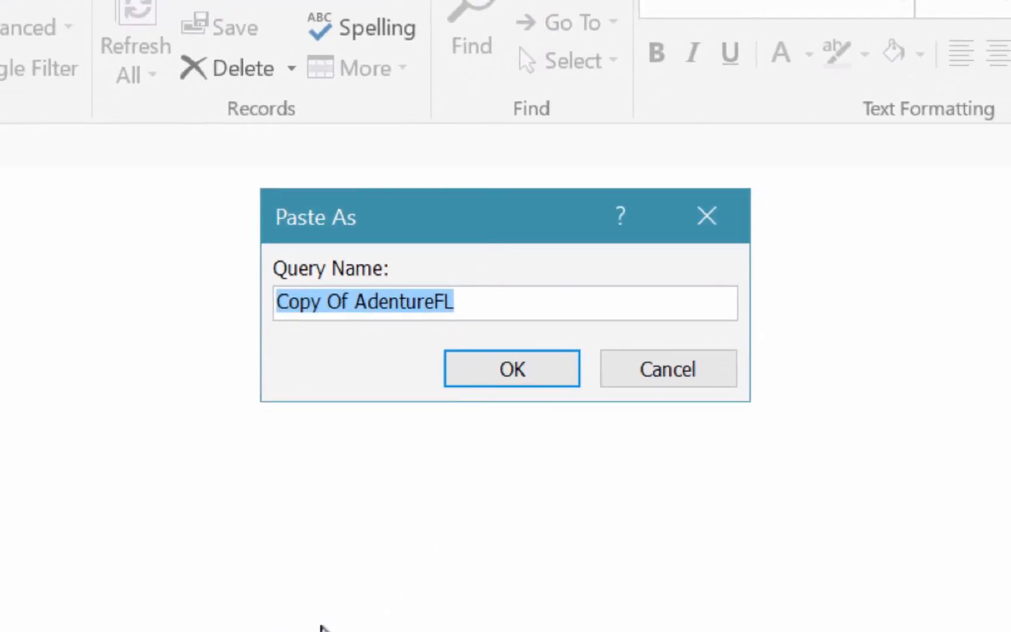
{"action": "left_click", "coordinate": [355, 301]}
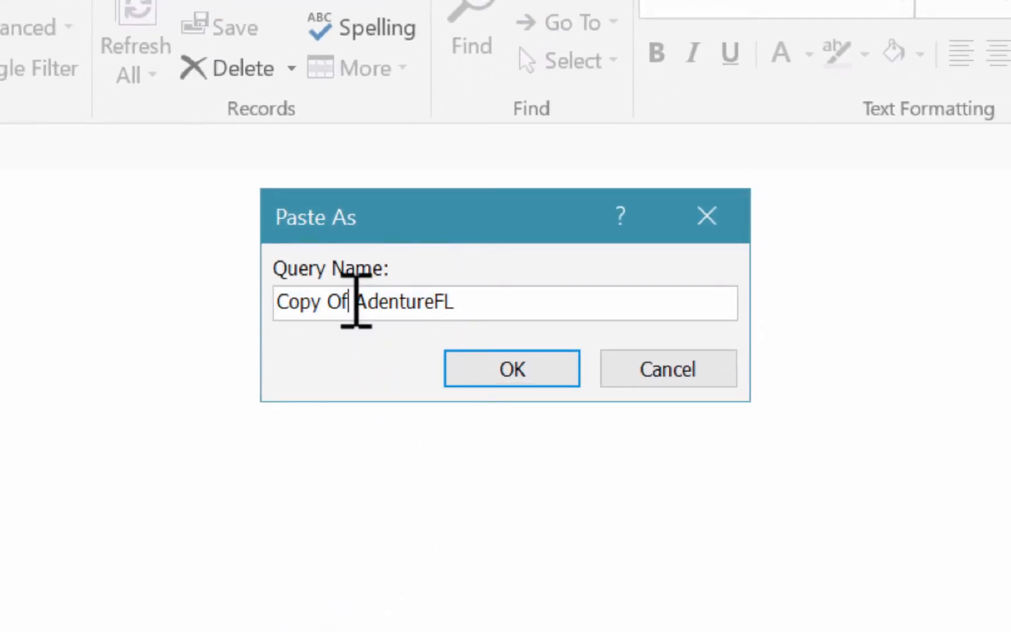
{"action": "key", "text": "BackSpace"}
{"action": "key", "text": "BackSpace"}
{"action": "key", "text": "BackSpace"}
{"action": "key", "text": "BackSpace"}
{"action": "key", "text": "BackSpace"}
{"action": "key", "text": "BackSpace"}
{"action": "key", "text": "BackSpace"}
{"action": "key", "text": "BackSpace"}
{"action": "left_click", "coordinate": [355, 301]}
{"action": "type", "text": "Cultural"}
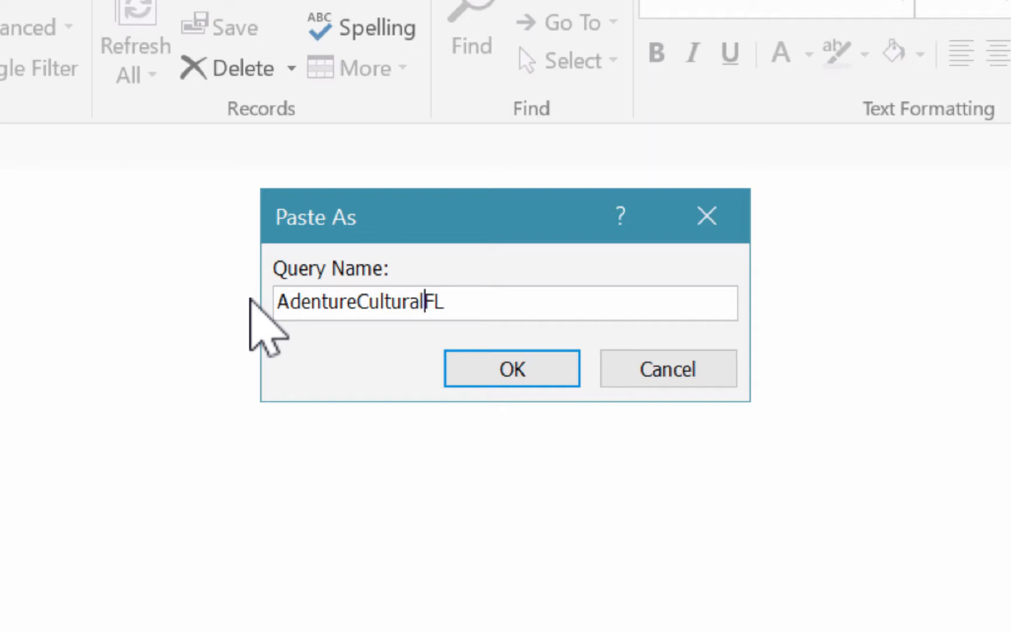
{"action": "left_click", "coordinate": [498, 368]}
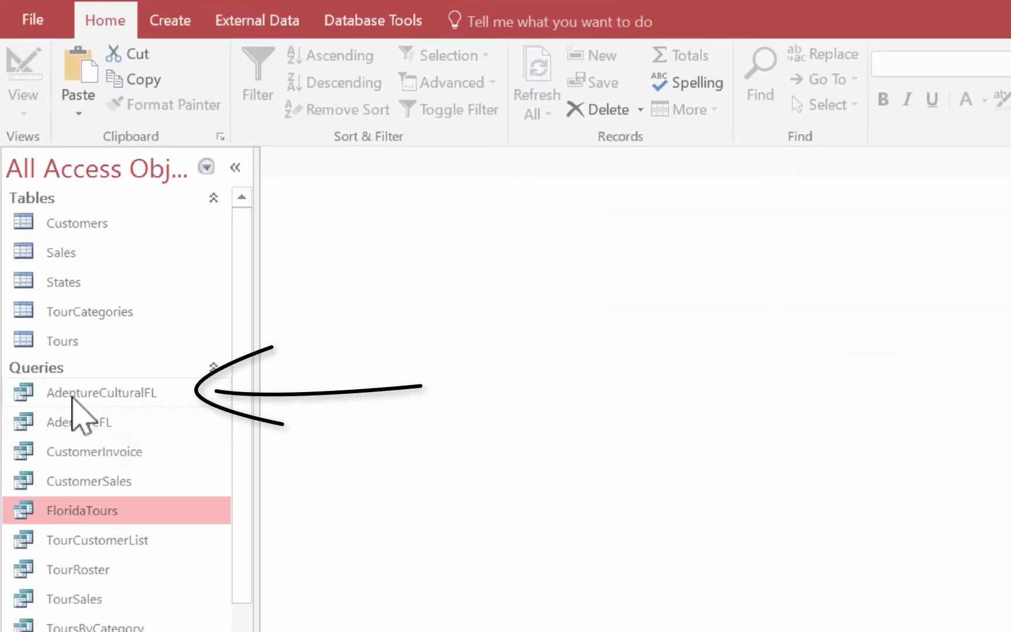
Step: Open AdentureCulturalFL in Design View, add Cultural as an "or" criterion for Category, and display the query results
{"action": "left_click", "coordinate": [72, 397]}
{"action": "right_click", "coordinate": [72, 397]}
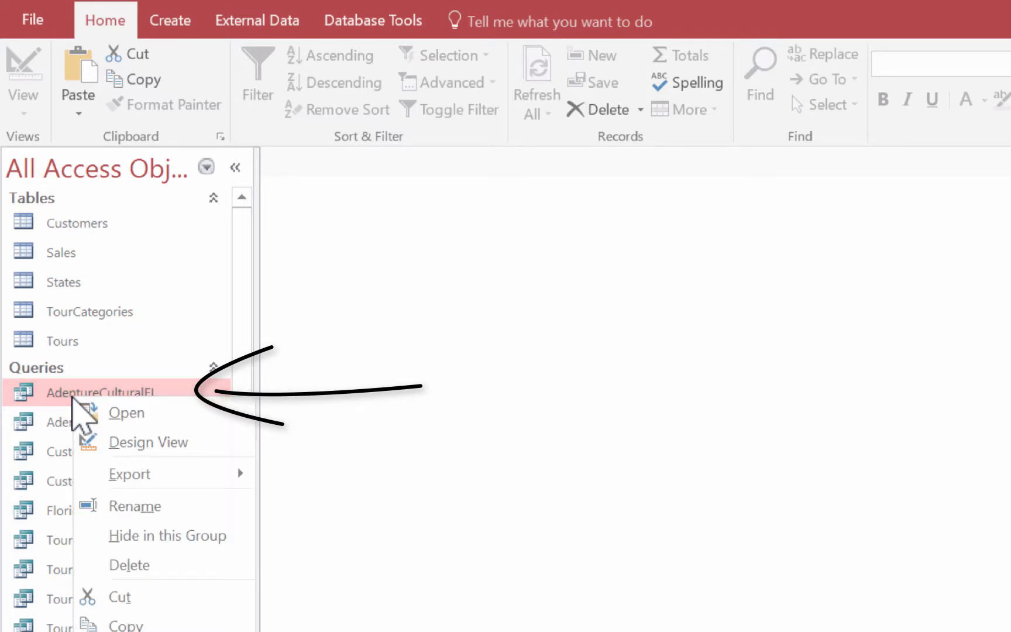
{"action": "left_click", "coordinate": [131, 441]}
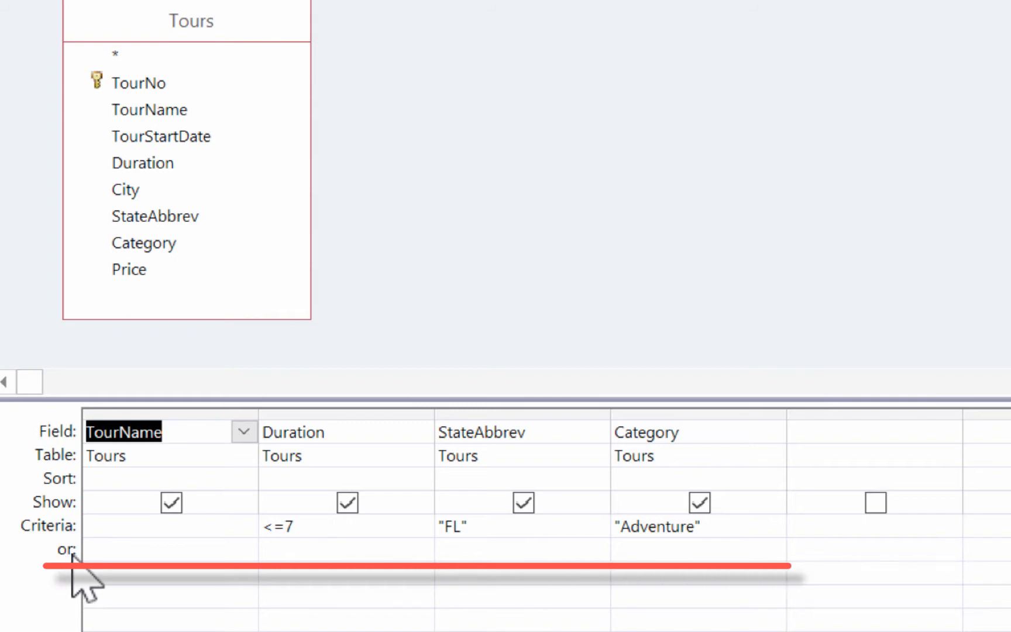
{"action": "left_click", "coordinate": [675, 549]}
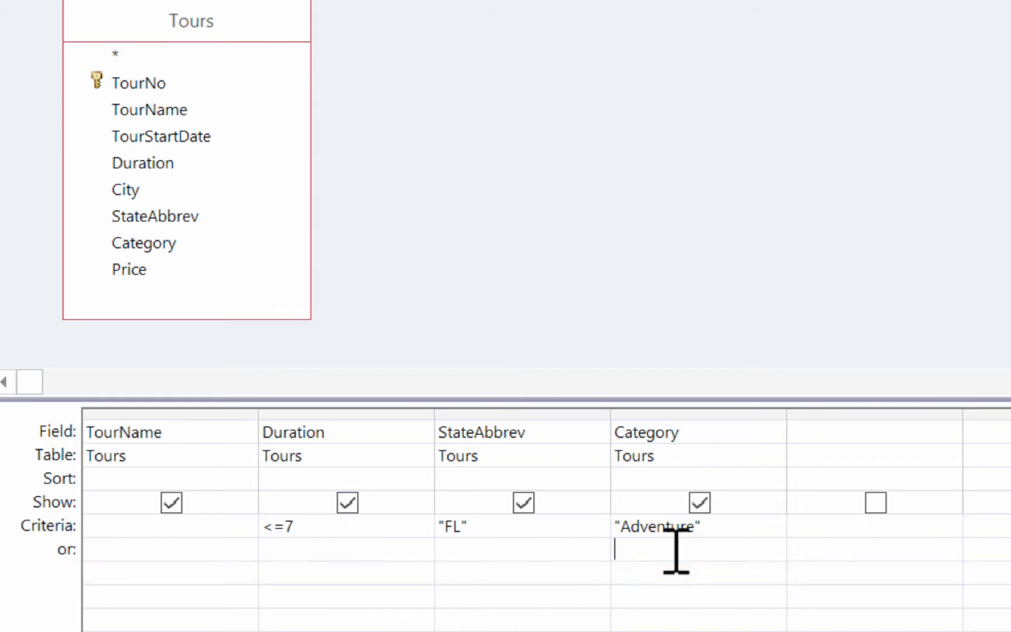
{"action": "type", "text": "Cultural"}
{"action": "key", "text": "Tab"}
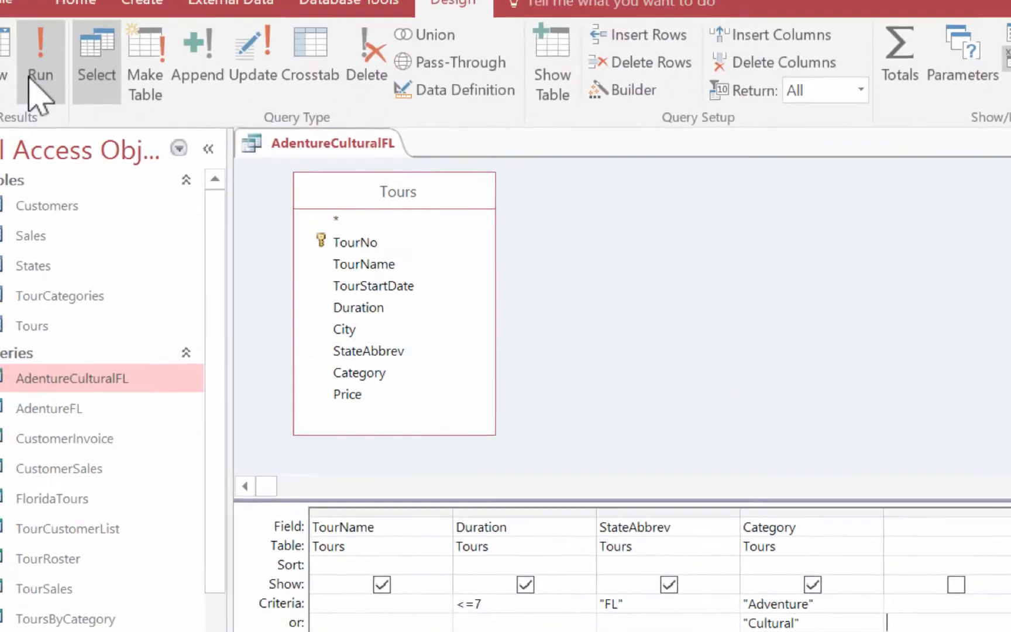
{"action": "left_click", "coordinate": [25, 58]}
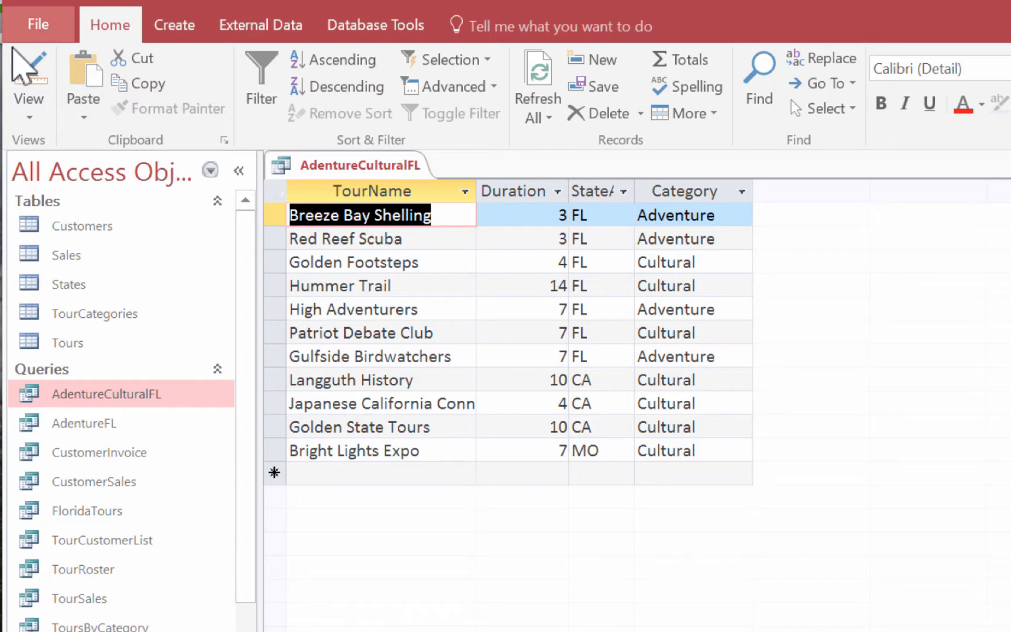
Step: Return to Design View, add Duration <=7 and a StateAbbrev criterion to the Cultural "or" row, and display the query results
{"action": "left_click", "coordinate": [27, 66]}
{"action": "left_click", "coordinate": [529, 630]}
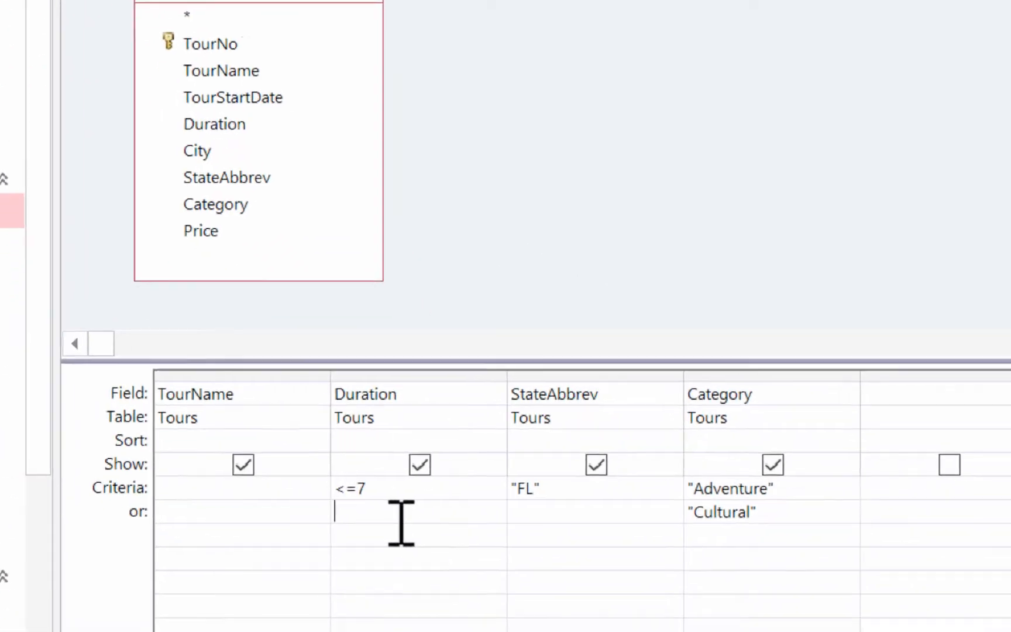
{"action": "type", "text": "<"}
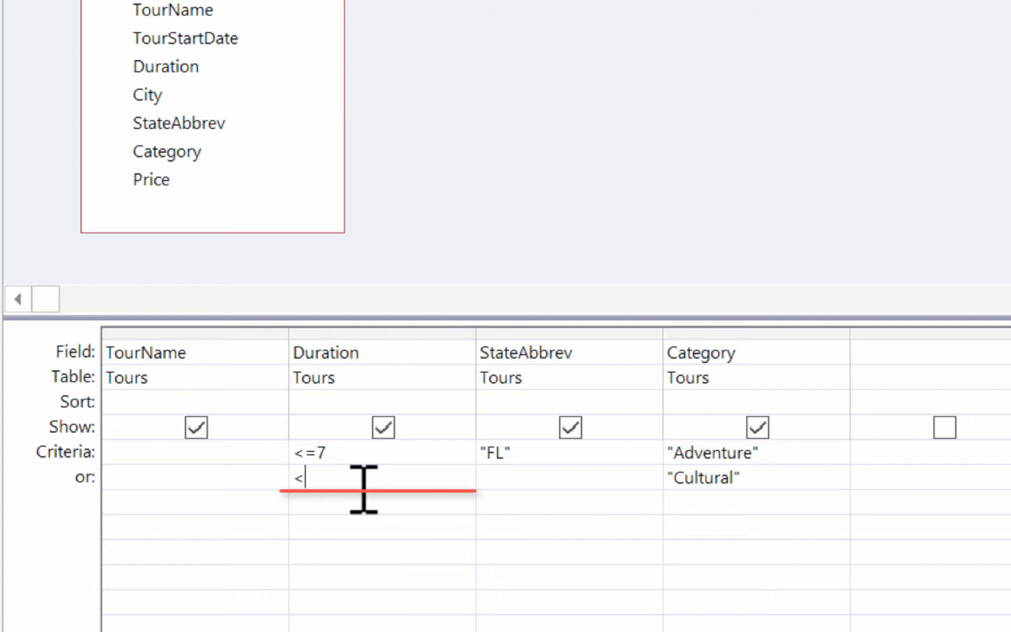
{"action": "type", "text": "=7"}
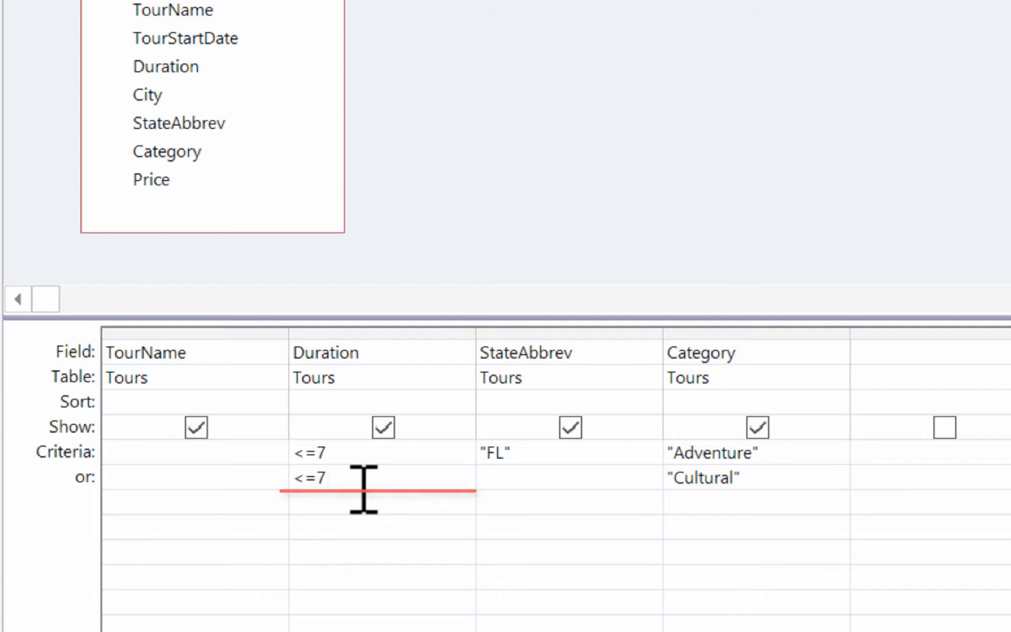
{"action": "left_click", "coordinate": [505, 476]}
{"action": "type", "text": "[FloridaTours]"}
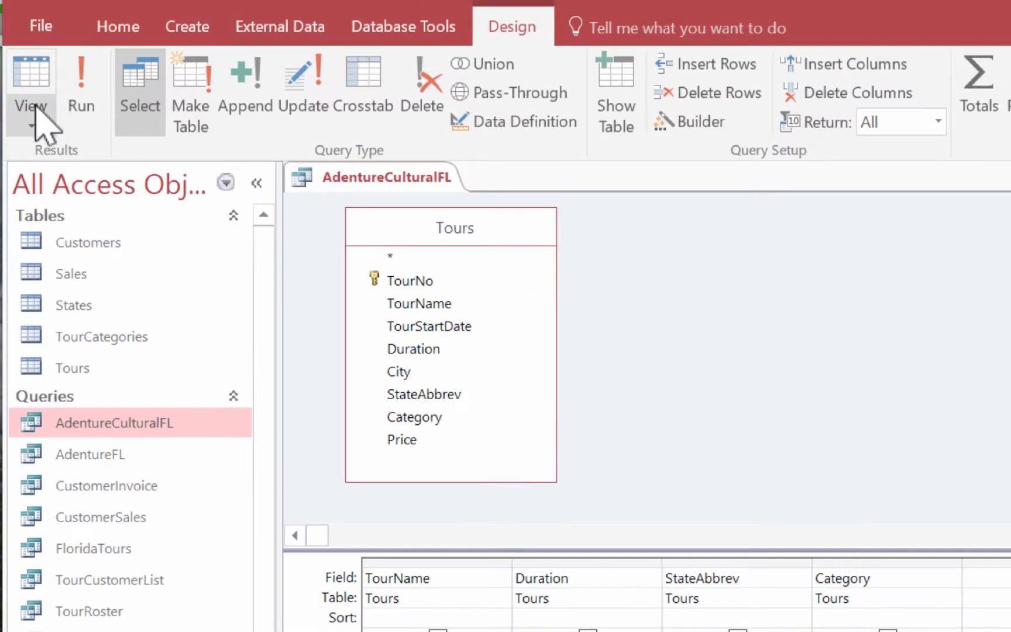
{"action": "left_click", "coordinate": [34, 105]}
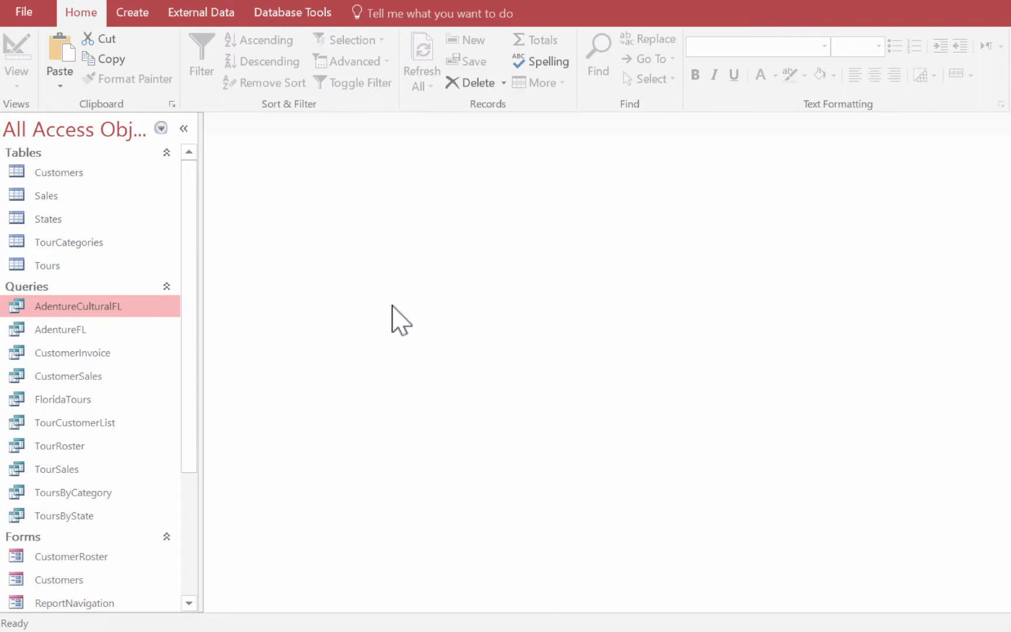
Step: Open the Customers table and show it in Print Preview
{"action": "double_click", "coordinate": [50, 172]}
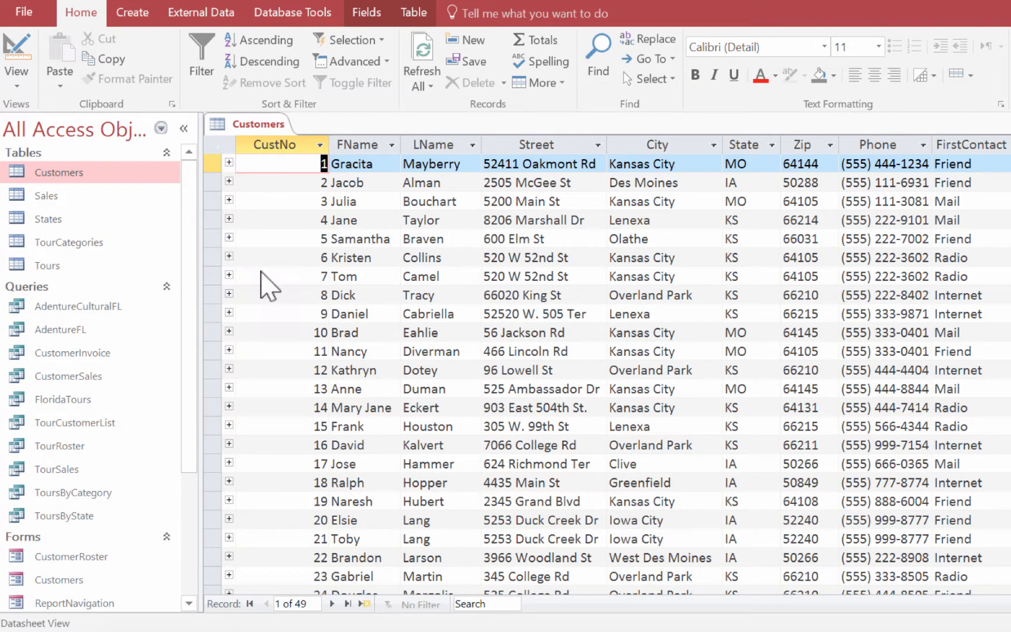
{"action": "left_click", "coordinate": [34, 16]}
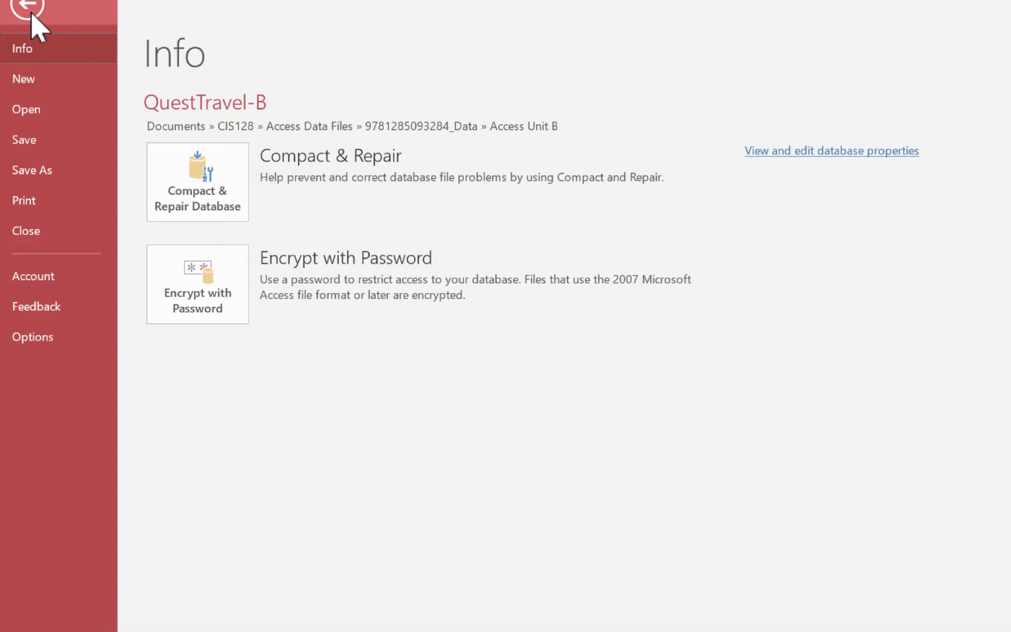
{"action": "left_click", "coordinate": [32, 200]}
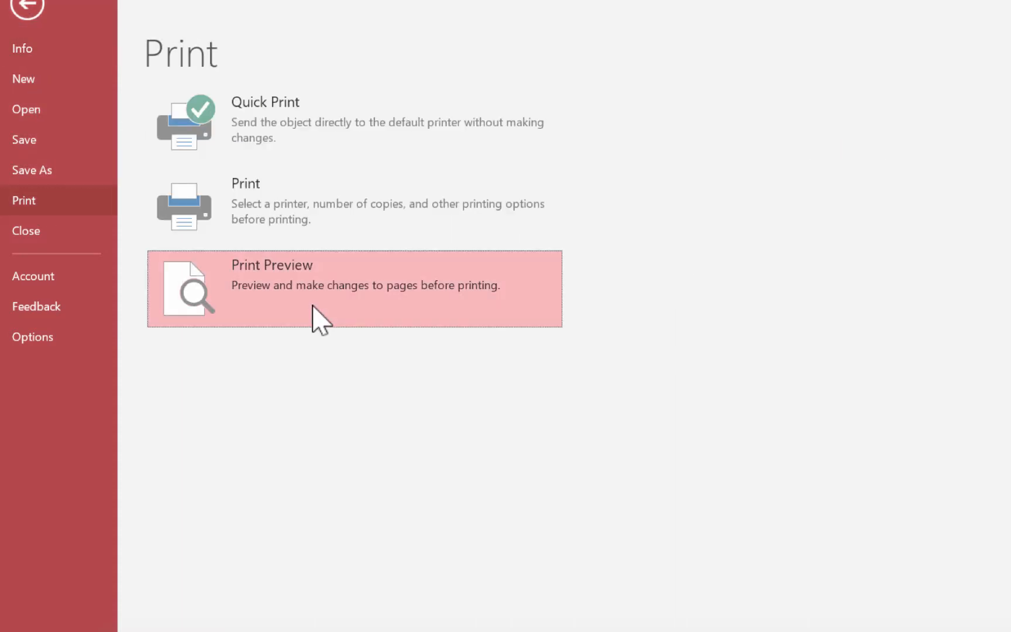
{"action": "left_click", "coordinate": [312, 305]}
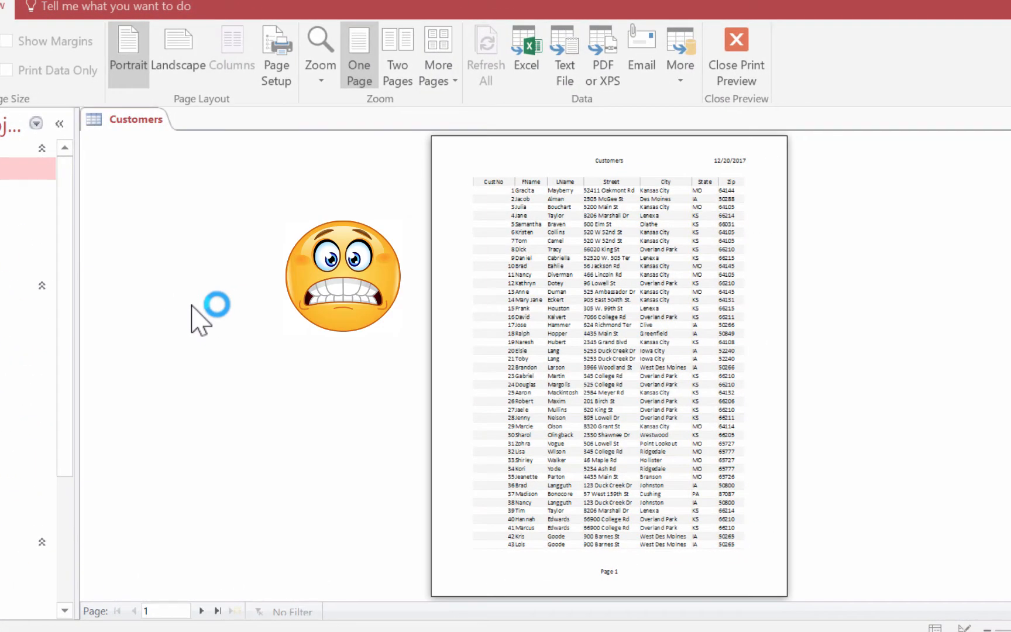
Step: Examine up close how the Customers columns are split between pages 1 and 2 of the print preview
{"action": "left_click", "coordinate": [692, 335]}
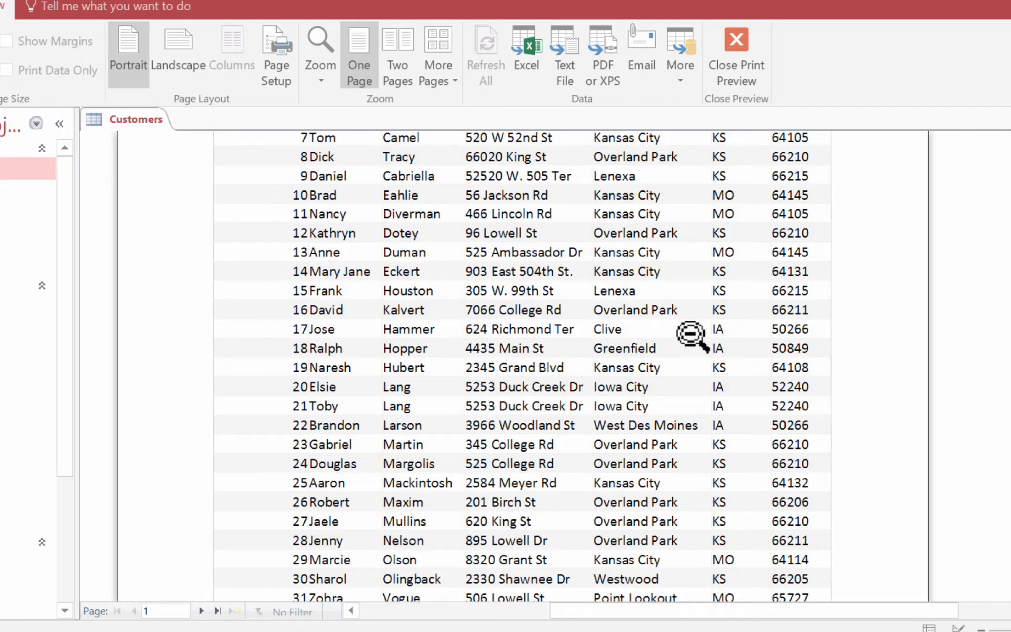
{"action": "scroll", "coordinate": [836, 340], "scroll_direction": "up", "scroll_amount": 3}
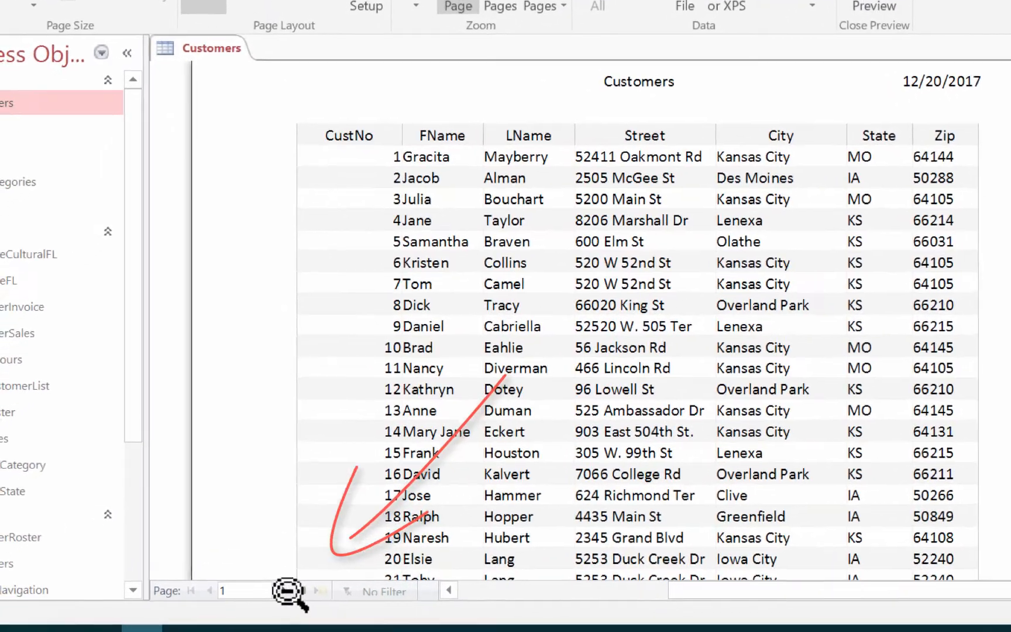
{"action": "left_click", "coordinate": [283, 592]}
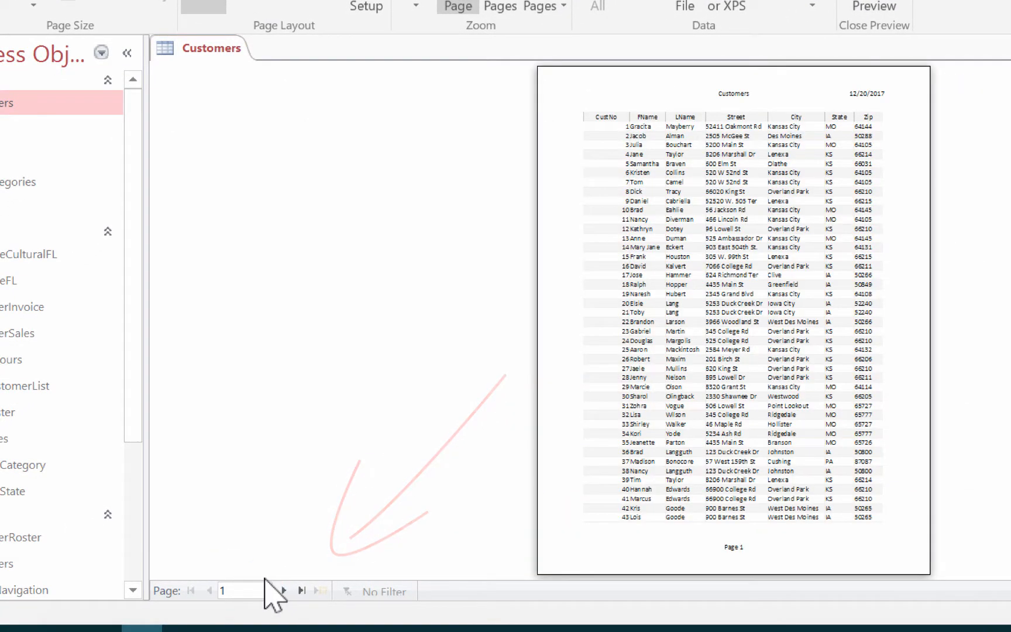
{"action": "left_click", "coordinate": [283, 591]}
{"action": "left_click", "coordinate": [815, 229]}
{"action": "scroll", "coordinate": [611, 239], "scroll_direction": "up", "scroll_amount": 3}
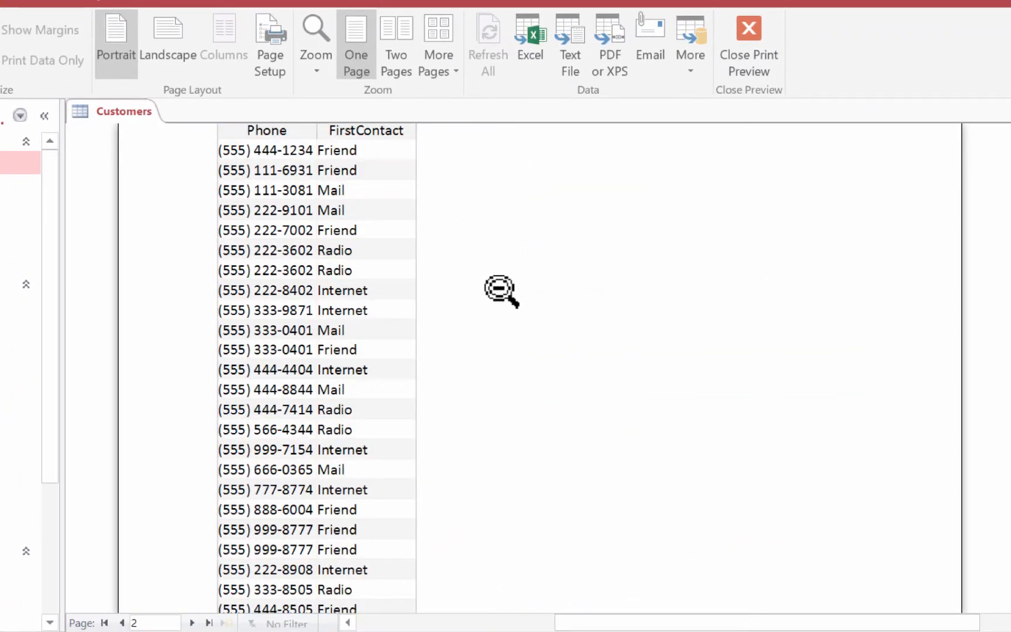
{"action": "scroll", "coordinate": [501, 291], "scroll_direction": "up", "scroll_amount": 3}
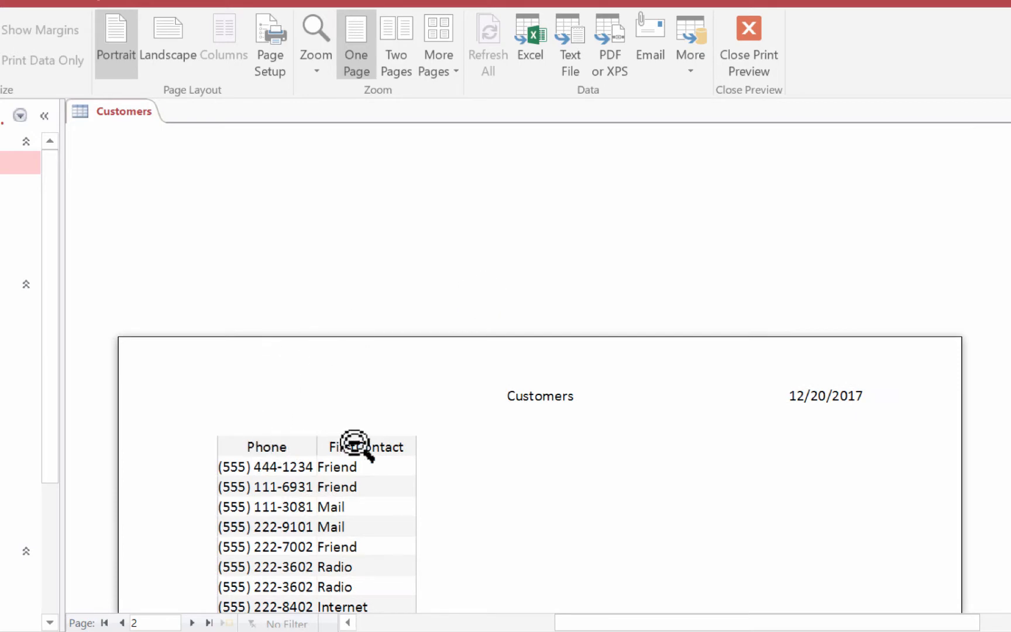
{"action": "scroll", "coordinate": [574, 462], "scroll_direction": "down", "scroll_amount": 1}
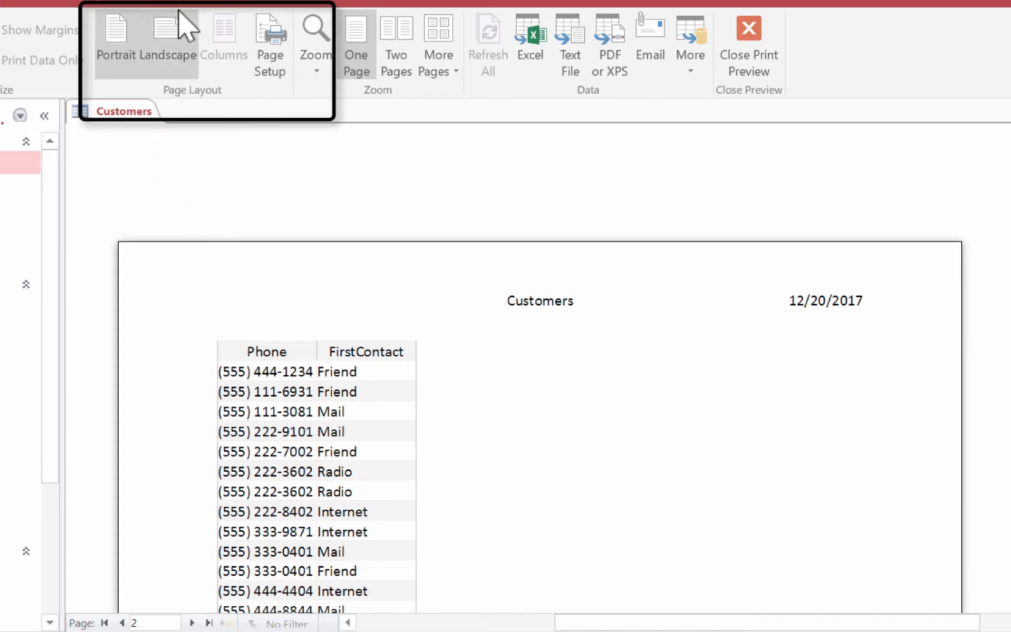
Step: Change the Customers printout to Landscape orientation, check the page up close, and close Print Preview
{"action": "left_click", "coordinate": [159, 45]}
{"action": "left_click", "coordinate": [556, 331]}
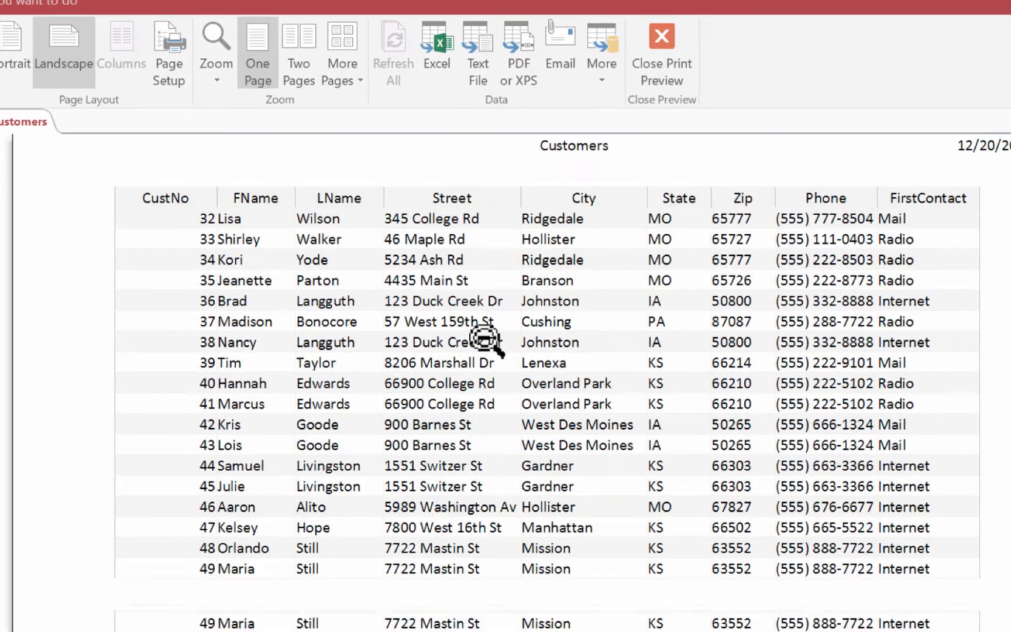
{"action": "left_click", "coordinate": [555, 331]}
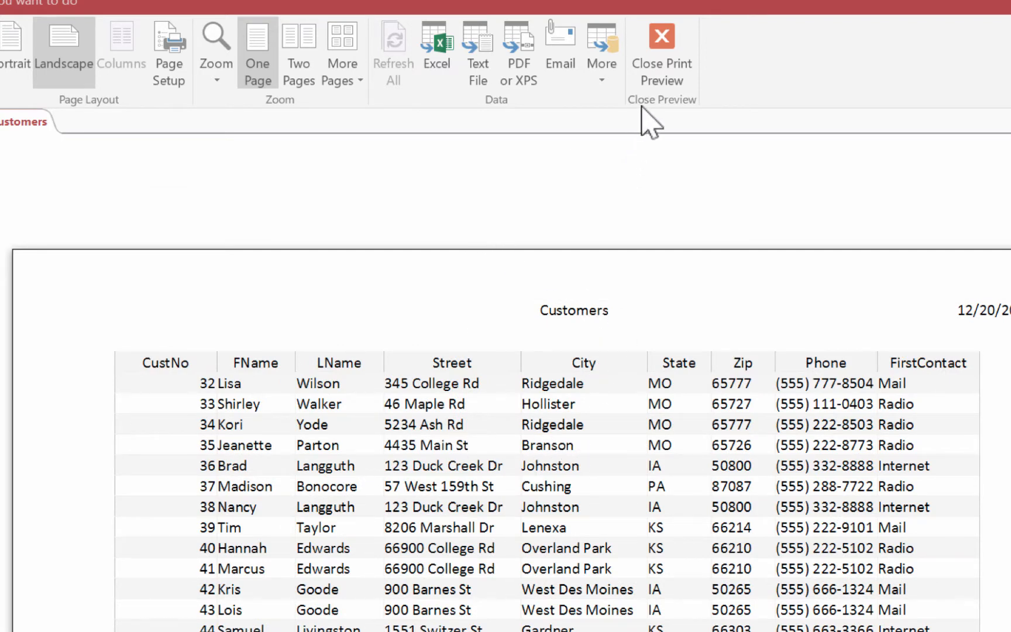
{"action": "left_click", "coordinate": [667, 61]}
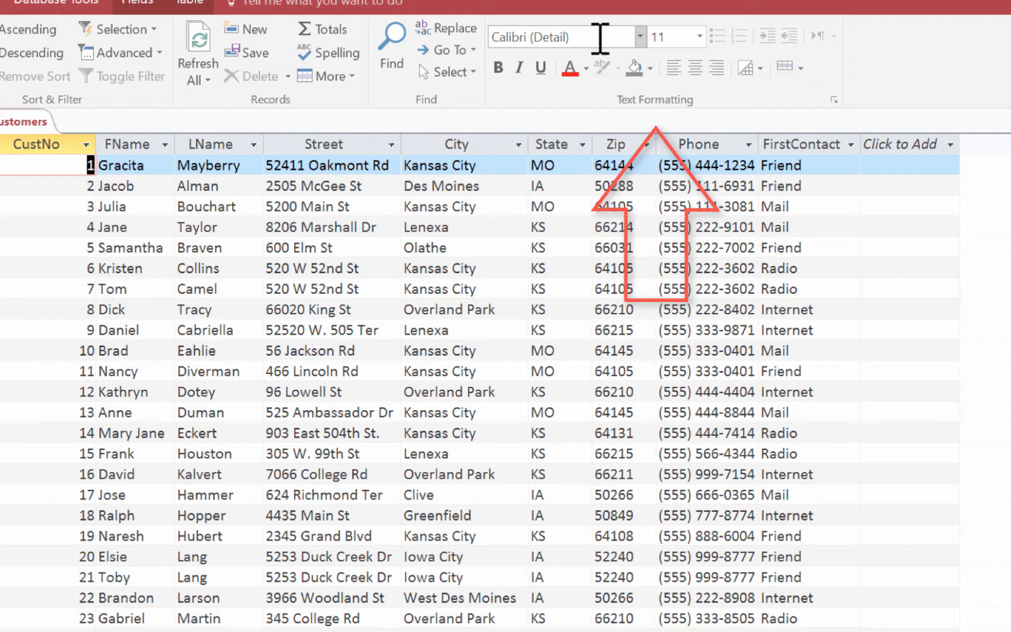
Step: Set the Customers datasheet font to Times New Roman at size 12
{"action": "left_click", "coordinate": [640, 37]}
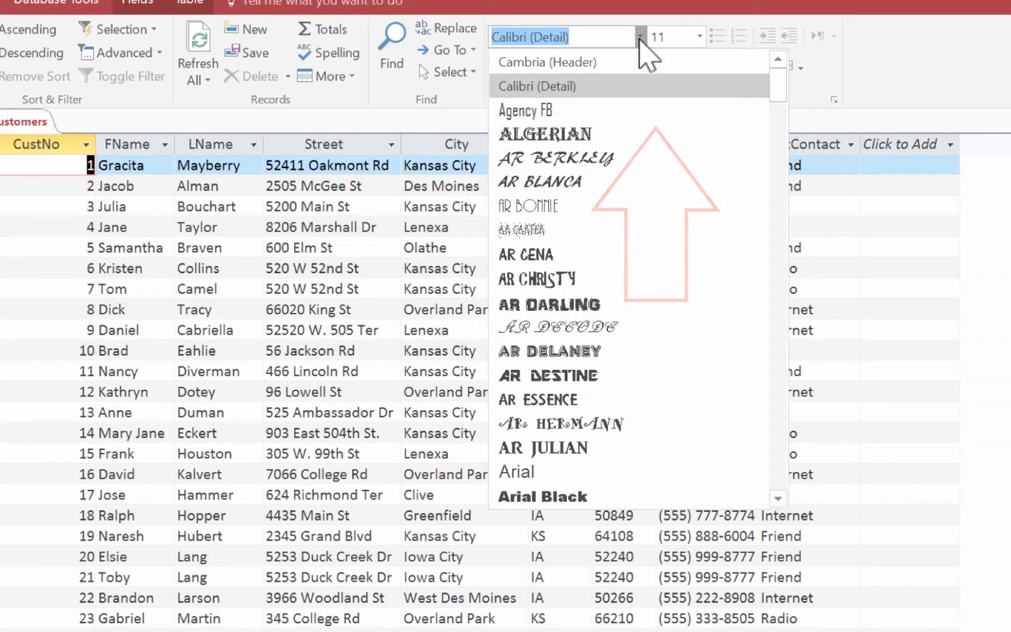
{"action": "type", "text": "ti"}
{"action": "key", "text": "Return"}
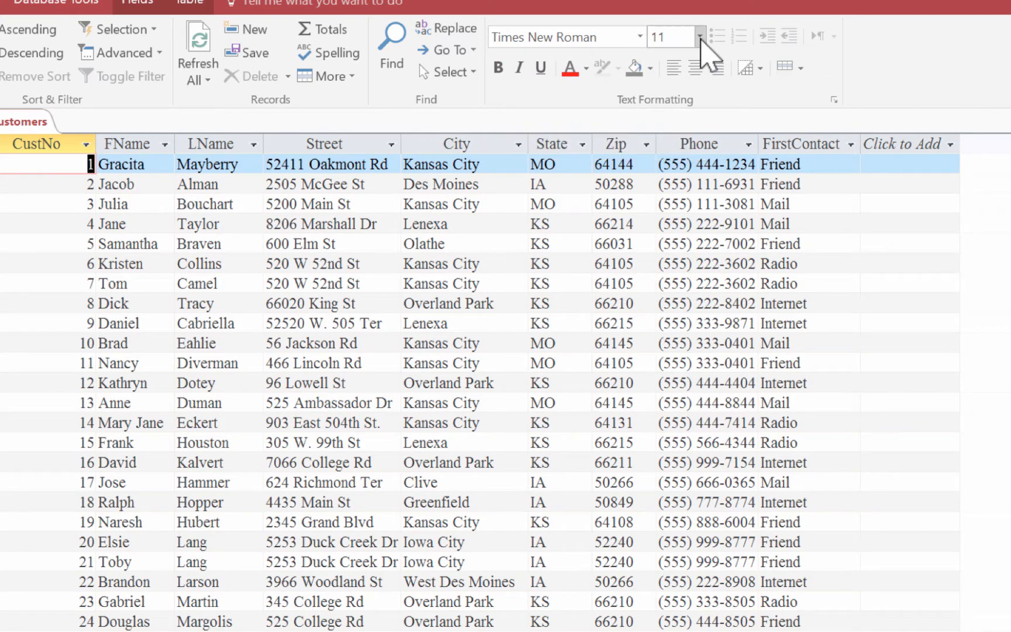
{"action": "left_click", "coordinate": [699, 36]}
{"action": "left_click", "coordinate": [662, 145]}
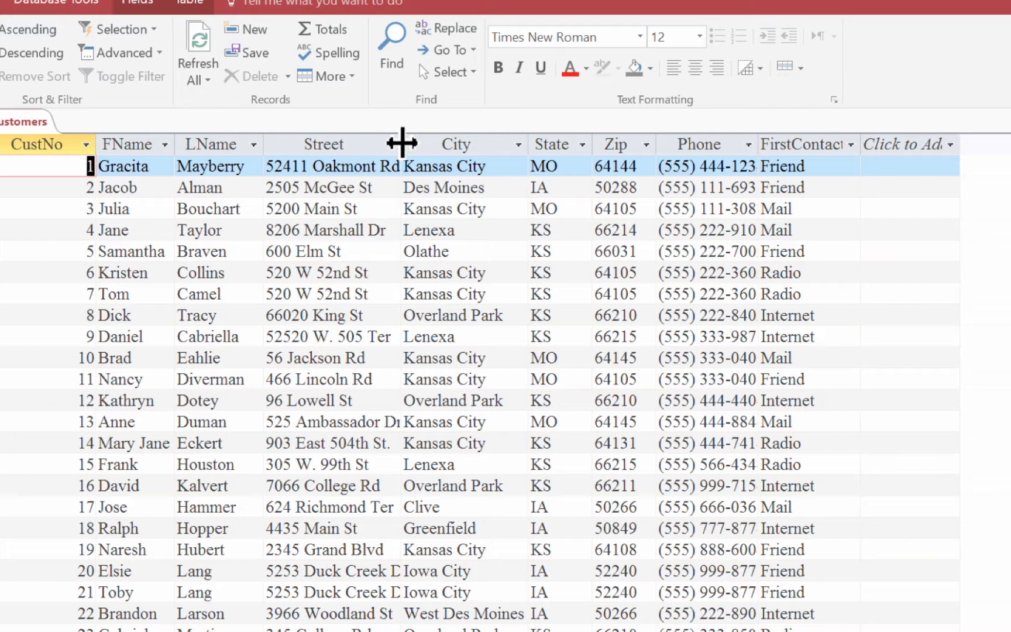
Step: Fit the widths of the Street, CustNo and Phone columns to their contents
{"action": "double_click", "coordinate": [401, 143]}
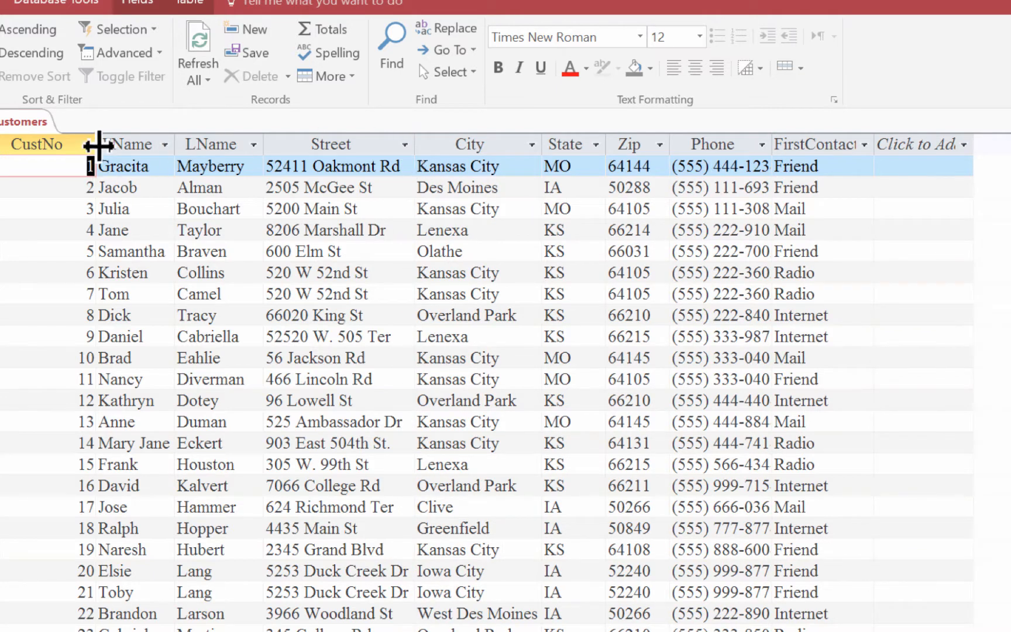
{"action": "double_click", "coordinate": [96, 143]}
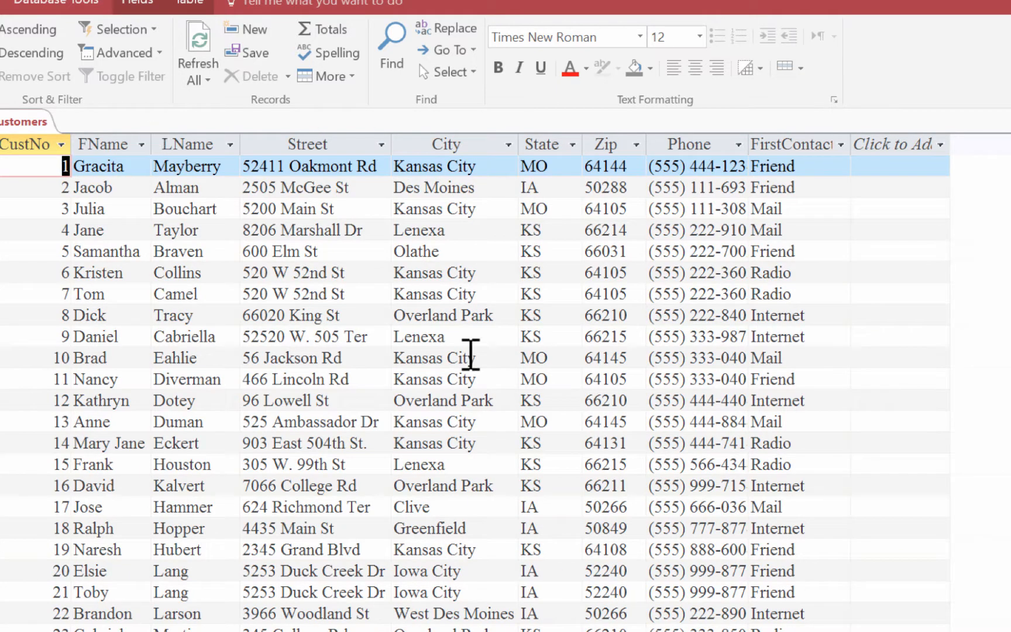
{"action": "double_click", "coordinate": [748, 144]}
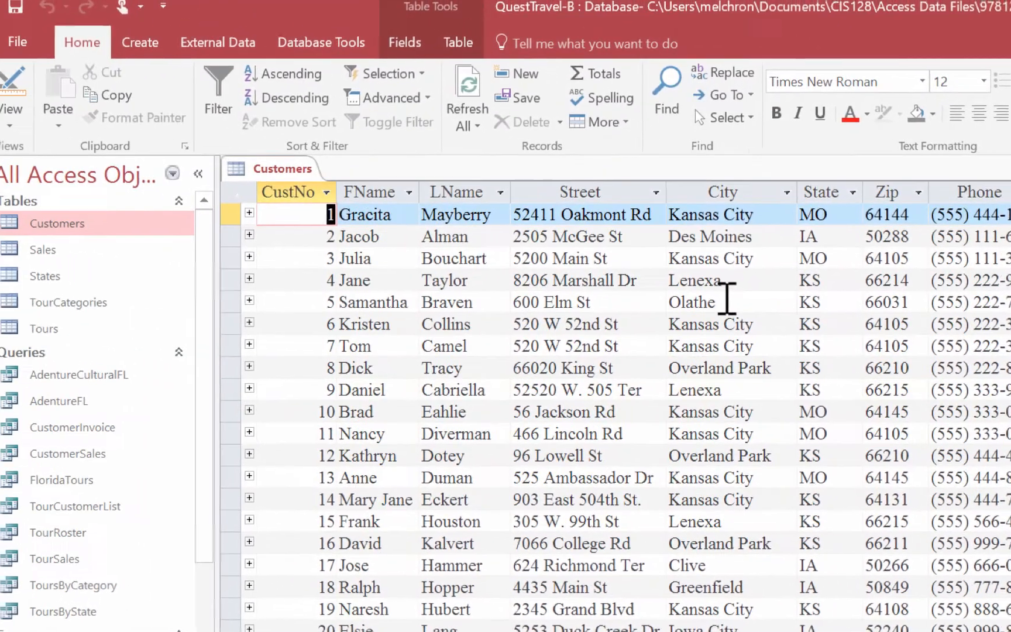
Step: Show the reformatted Customers datasheet in Print Preview and check the whole first page
{"action": "left_click", "coordinate": [18, 41]}
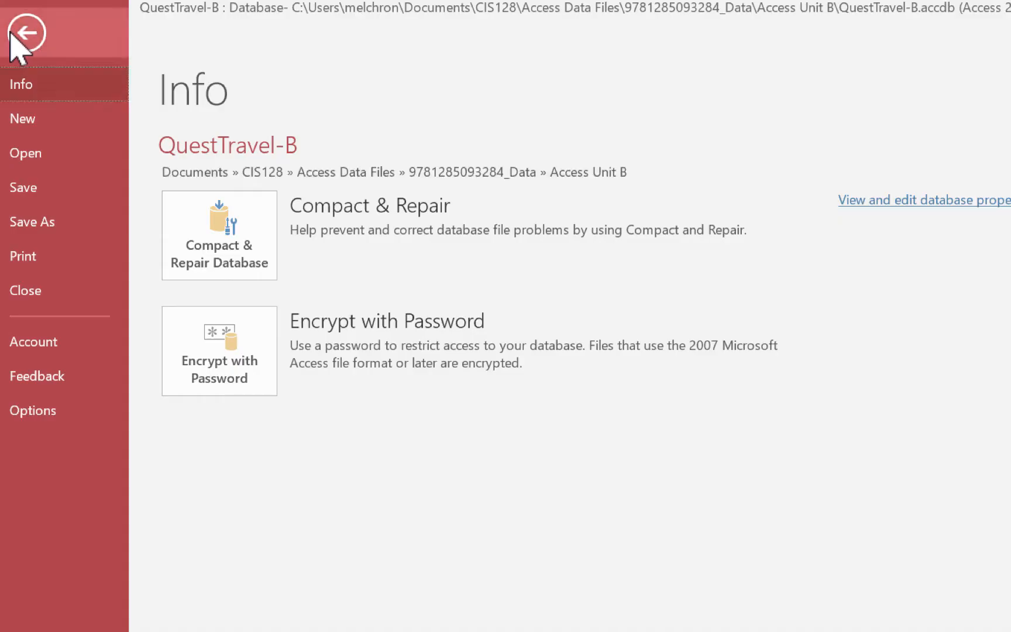
{"action": "left_click", "coordinate": [37, 252]}
{"action": "left_click", "coordinate": [286, 381]}
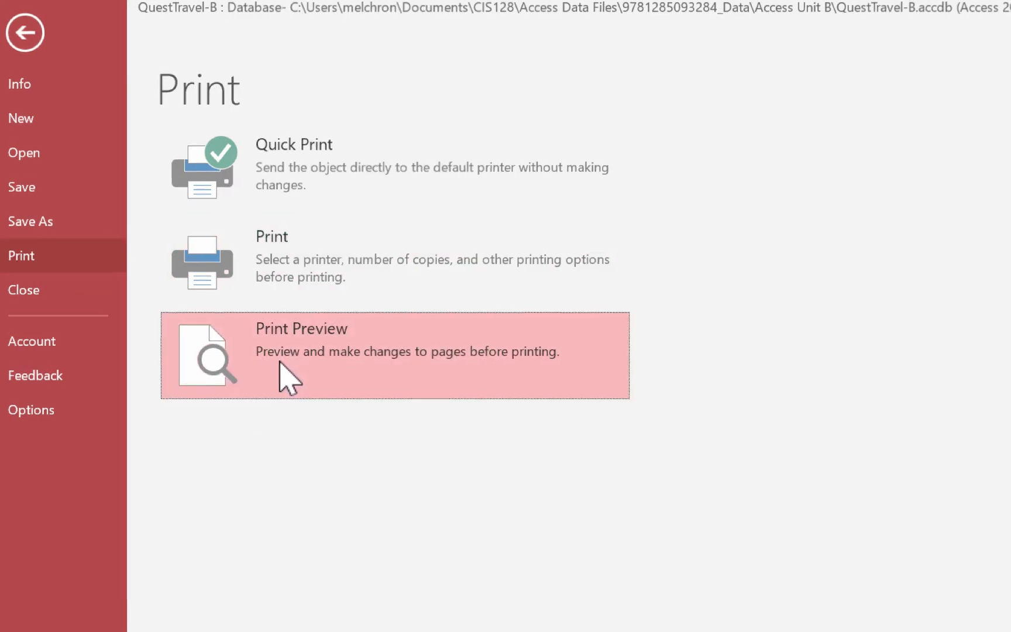
{"action": "scroll", "coordinate": [522, 420], "scroll_direction": "down", "scroll_amount": 10}
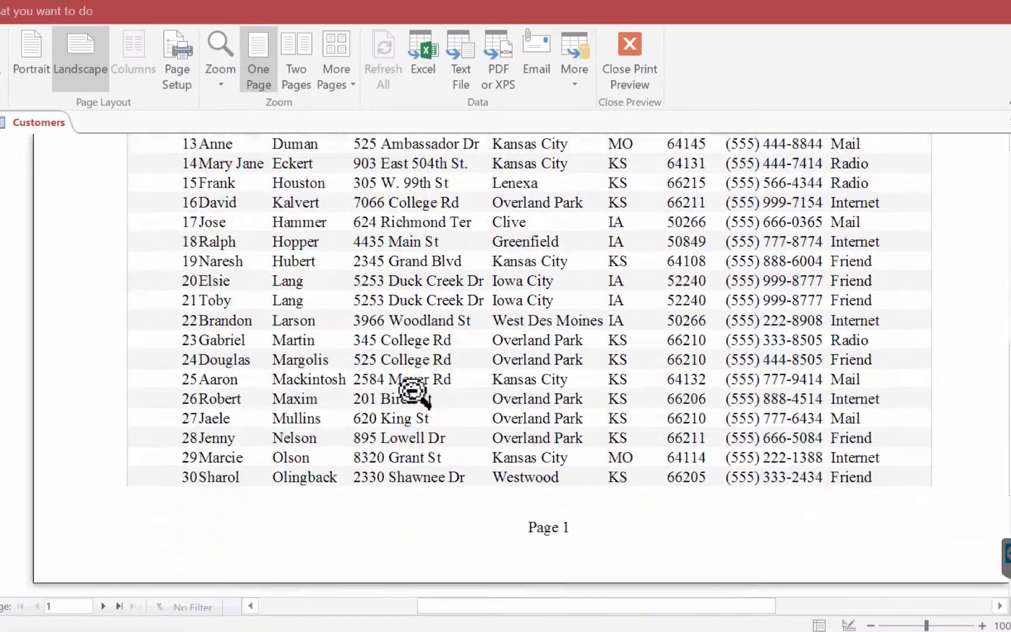
{"action": "scroll", "coordinate": [219, 503], "scroll_direction": "up", "scroll_amount": 10}
{"action": "scroll", "coordinate": [220, 502], "scroll_direction": "down", "scroll_amount": 10}
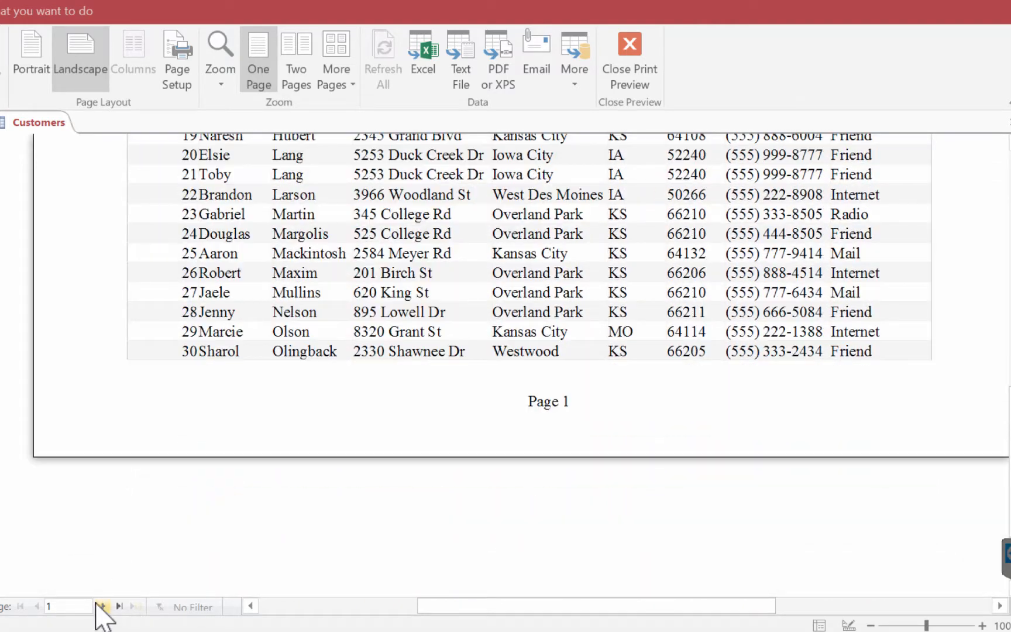
Step: Check page 2 of the Customers preview, return to page 1, and close Print Preview
{"action": "left_click", "coordinate": [101, 606]}
{"action": "scroll", "coordinate": [266, 497], "scroll_direction": "up", "scroll_amount": 1}
{"action": "scroll", "coordinate": [266, 502], "scroll_direction": "up", "scroll_amount": 8}
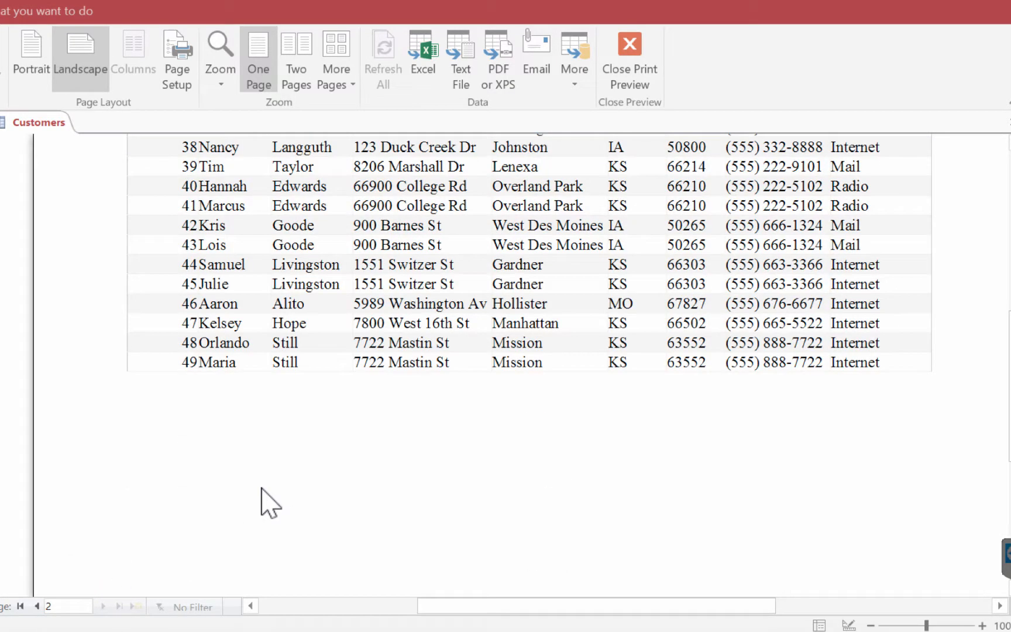
{"action": "scroll", "coordinate": [266, 502], "scroll_direction": "up", "scroll_amount": 2}
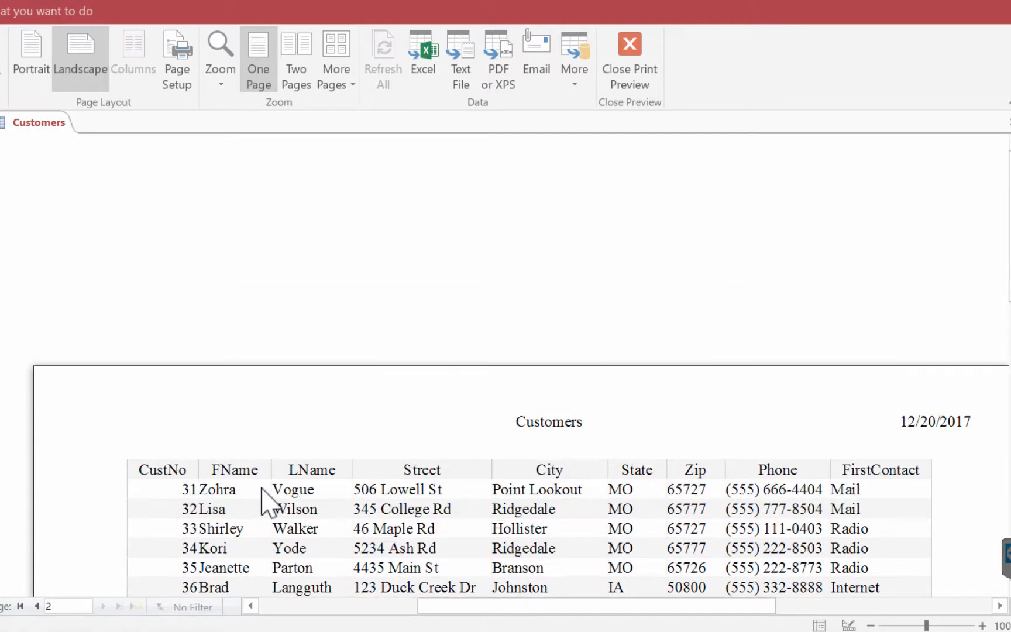
{"action": "left_click", "coordinate": [37, 607]}
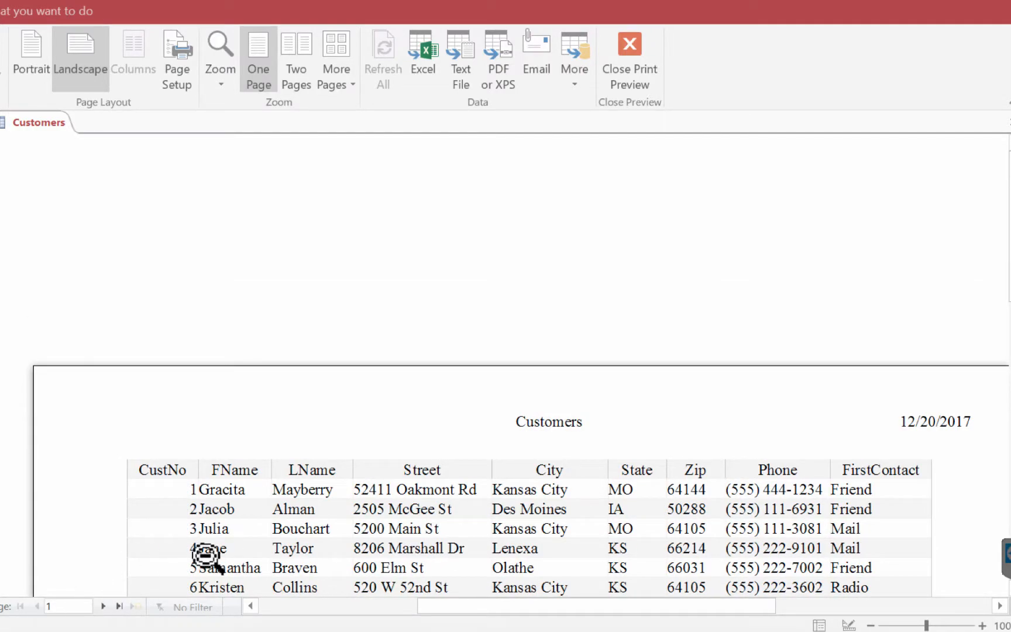
{"action": "scroll", "coordinate": [359, 413], "scroll_direction": "down", "scroll_amount": 3}
{"action": "scroll", "coordinate": [360, 413], "scroll_direction": "down", "scroll_amount": 1}
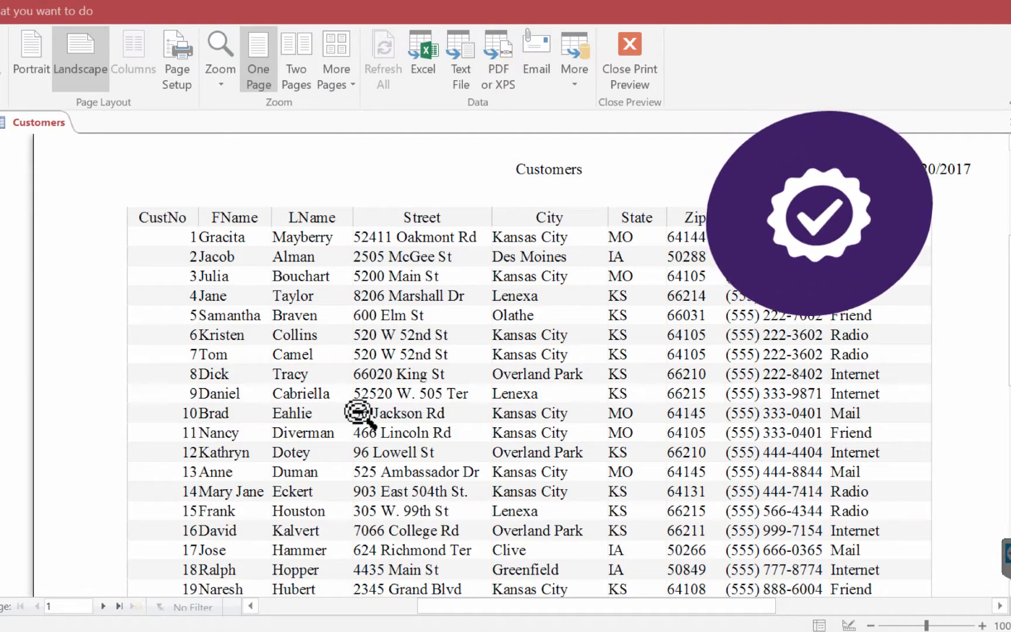
{"action": "left_click", "coordinate": [630, 50]}
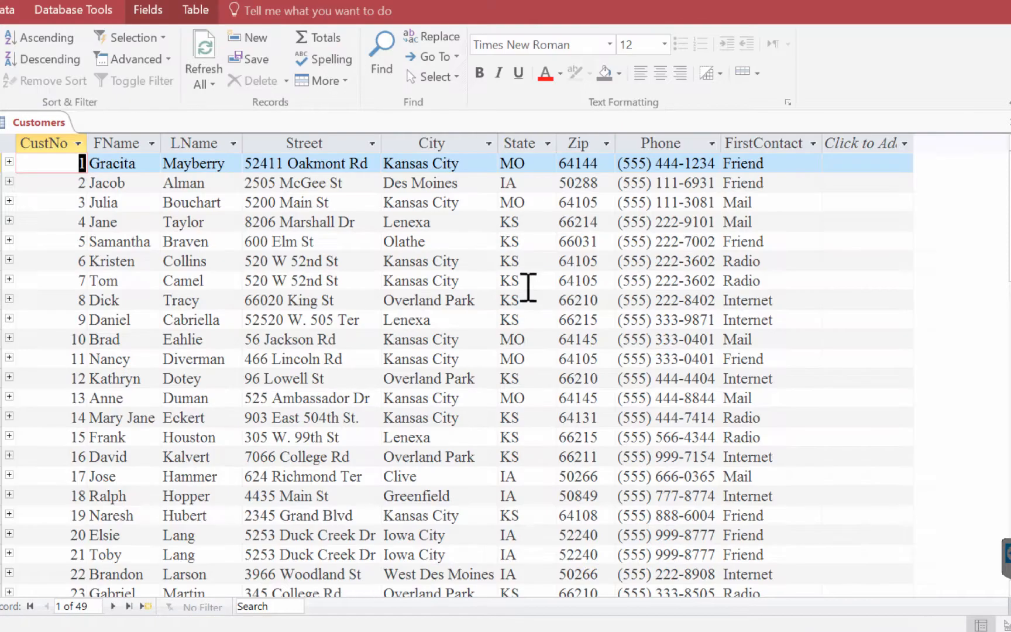